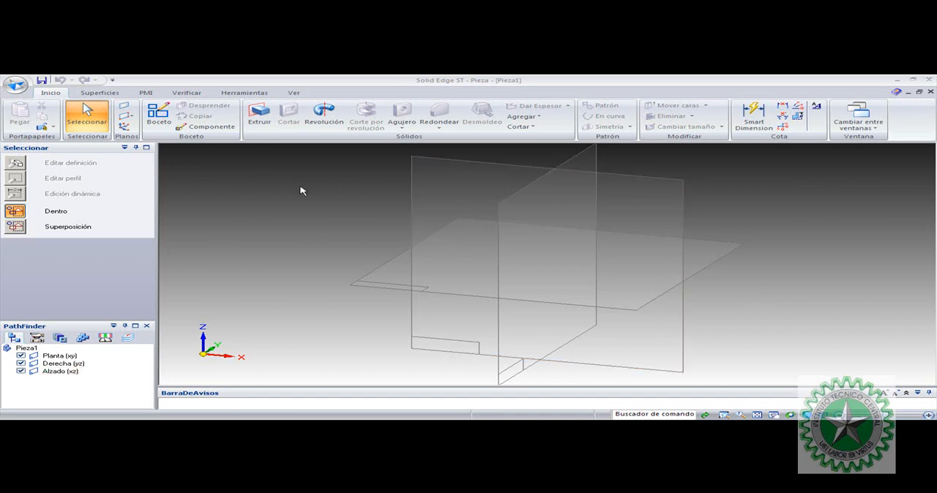
# Sketch a closed four-sided line profile on the Alzado (xz) plane, with a horizontal base starting at the origin
pyautogui.click(159, 117)
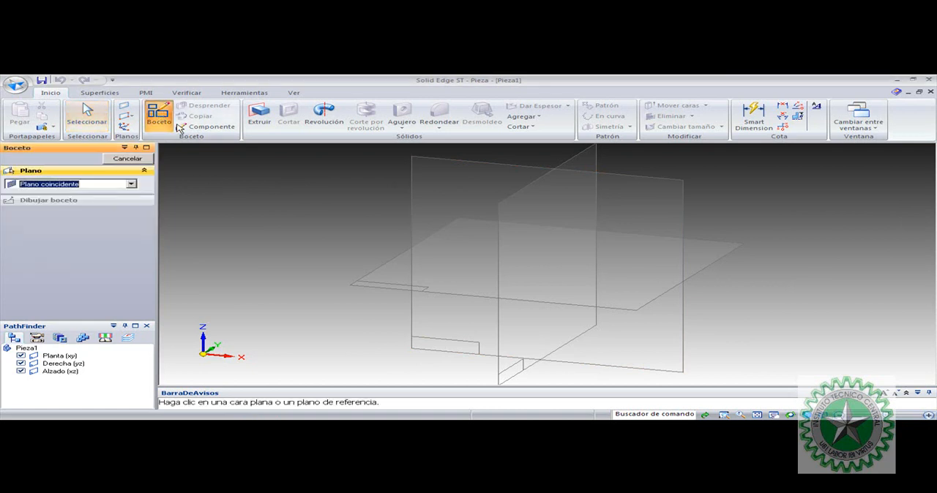
pyautogui.click(469, 164)
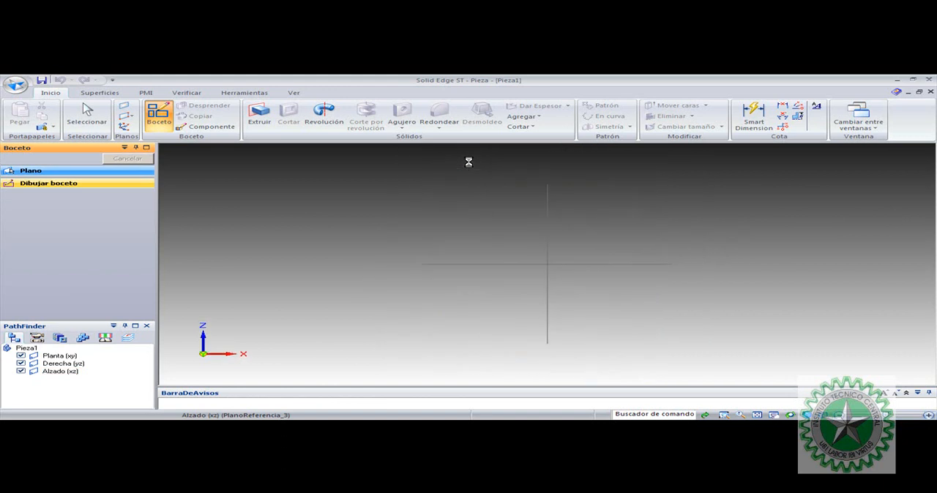
pyautogui.click(311, 106)
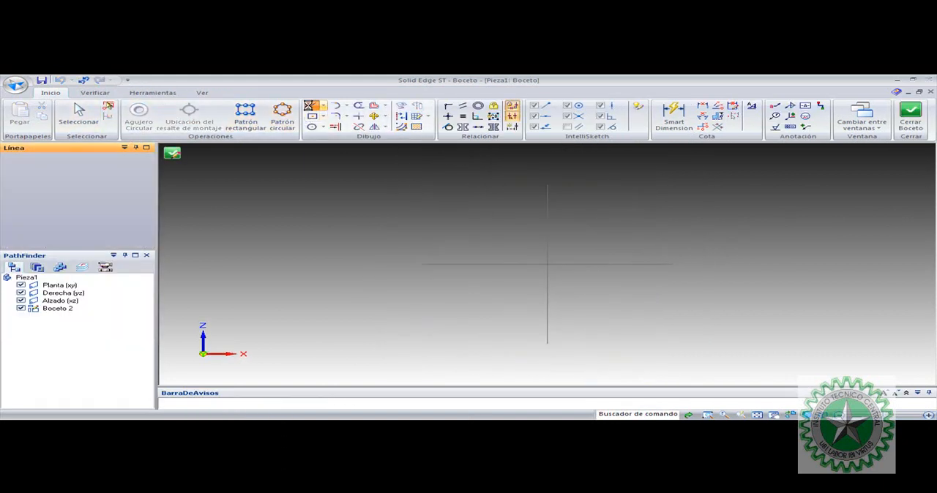
pyautogui.click(548, 264)
pyautogui.click(734, 264)
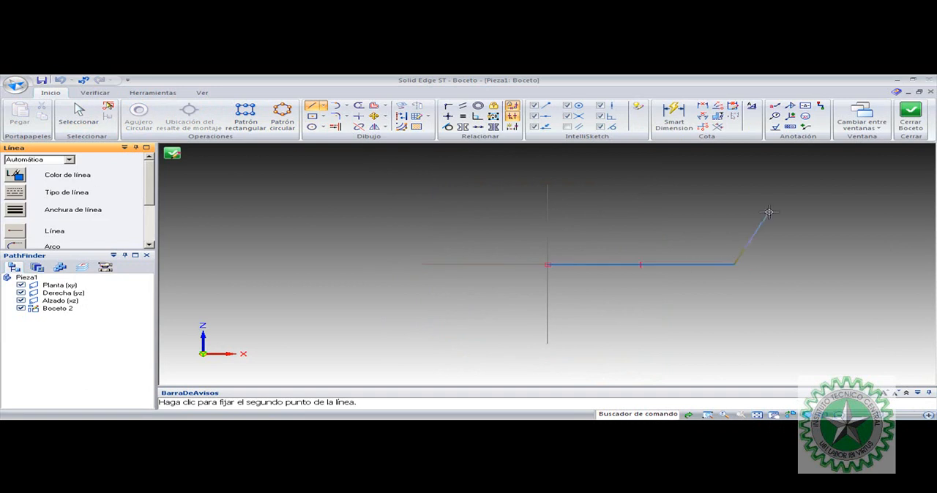
pyautogui.click(791, 179)
pyautogui.click(641, 218)
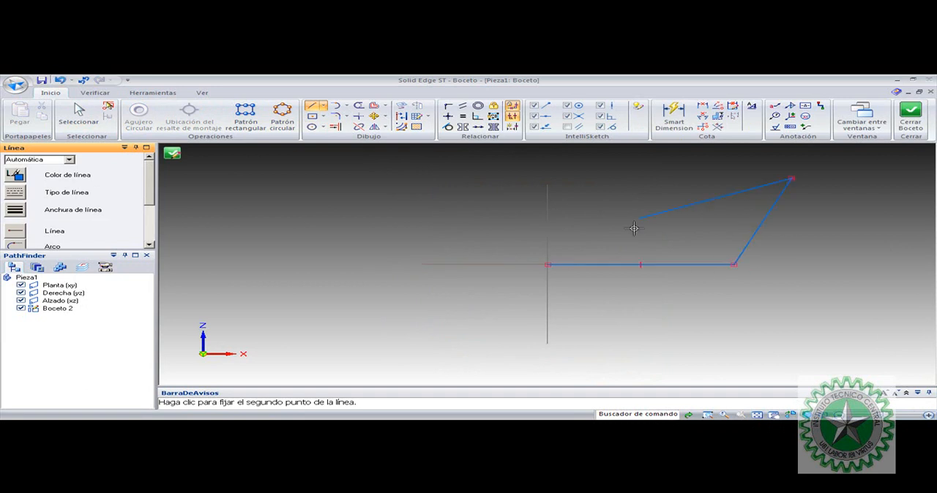
pyautogui.click(548, 265)
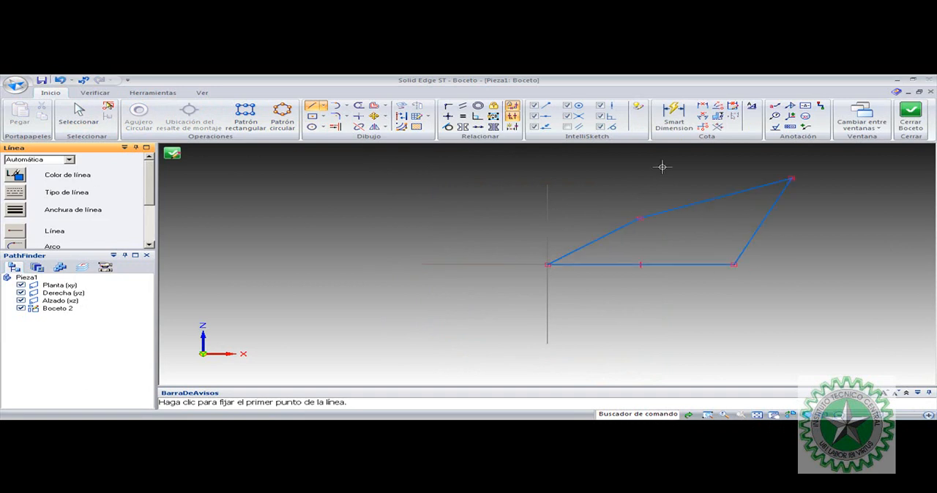
pyautogui.press('Escape')
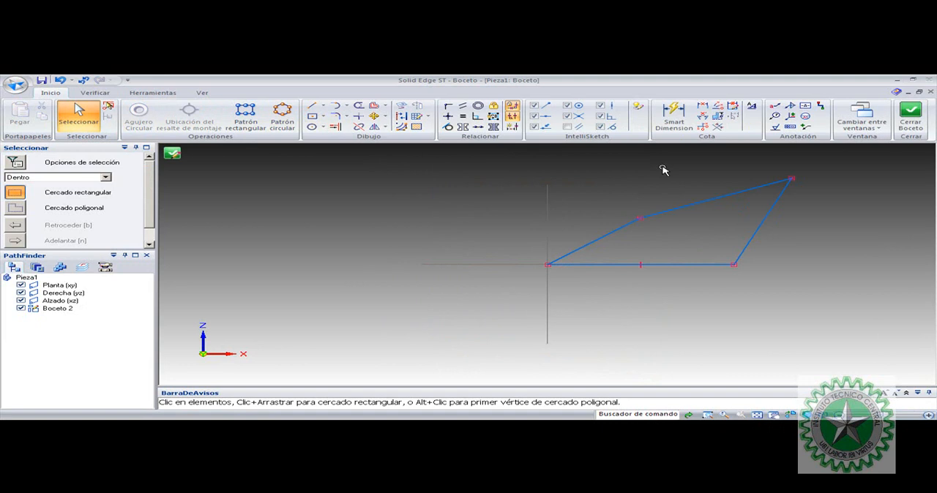
pyautogui.click(756, 415)
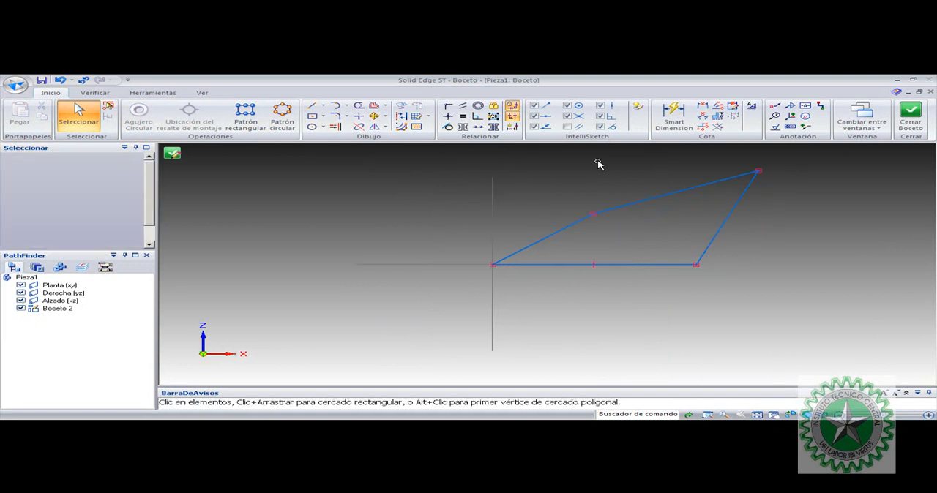
# Place Smart Dimension lengths on the horizontal base and the short side that starts at the origin
pyautogui.click(676, 113)
pyautogui.click(604, 264)
pyautogui.click(607, 277)
pyautogui.click(557, 237)
pyautogui.click(539, 227)
pyautogui.press('Escape')
# Set the horizontal base to 80 mm and the short side at the origin to 40 mm
pyautogui.click(593, 278)
pyautogui.write('80')
pyautogui.press('Return')
pyautogui.press('Escape')
pyautogui.click(533, 230)
pyautogui.write('40')
pyautogui.press('Return')
pyautogui.press('Escape')
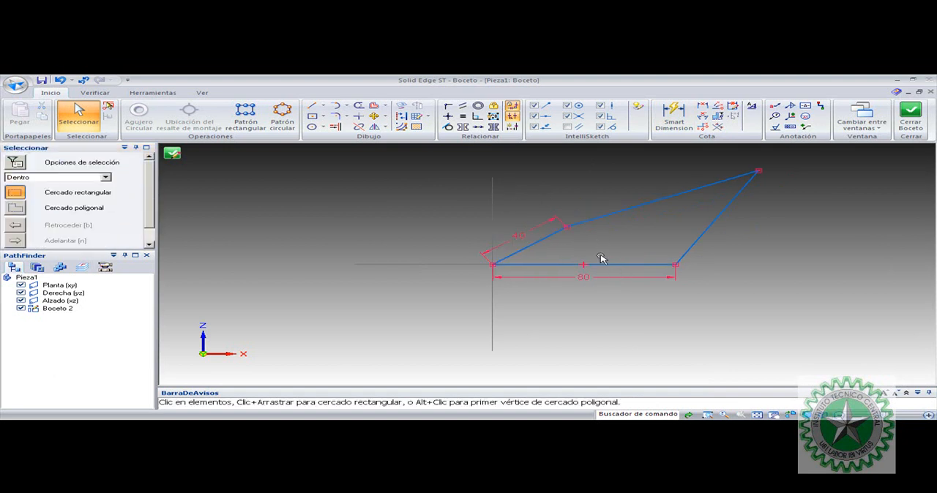
# Apply equal relations between the base and the far side, and between the far side and the upper side
pyautogui.click(462, 116)
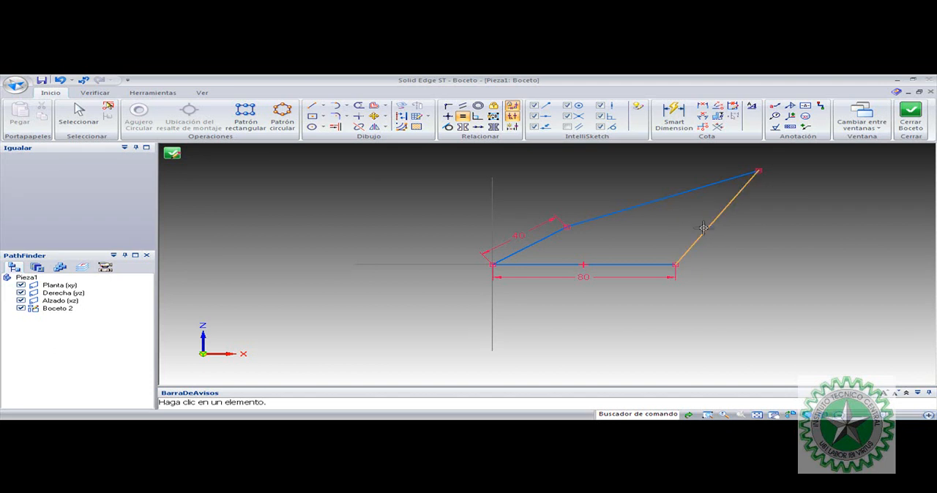
pyautogui.click(642, 264)
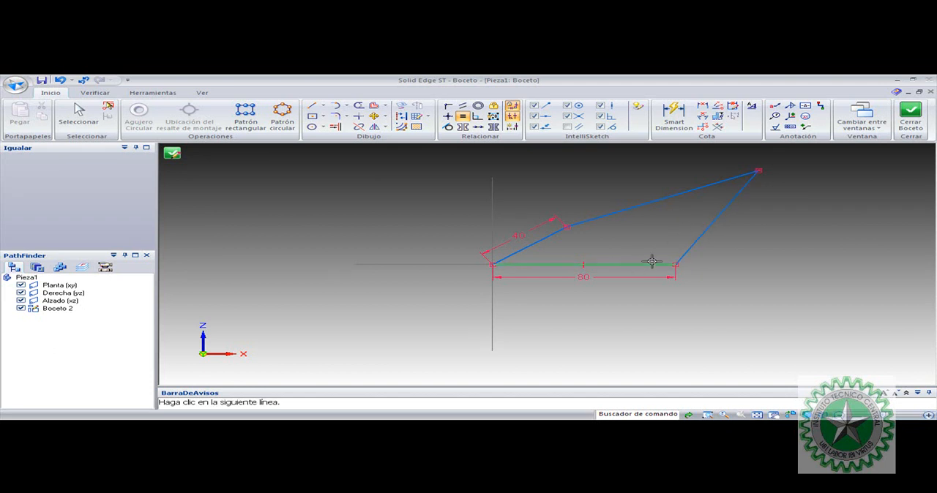
pyautogui.click(692, 248)
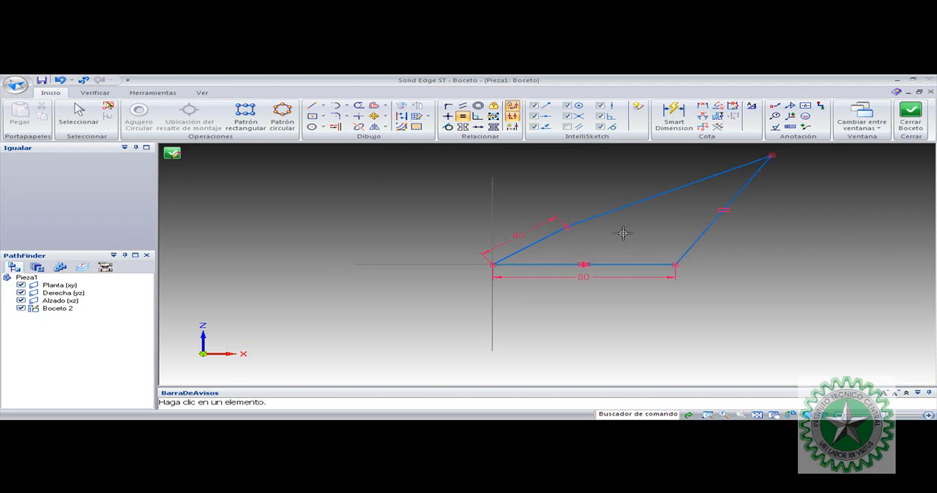
pyautogui.click(710, 224)
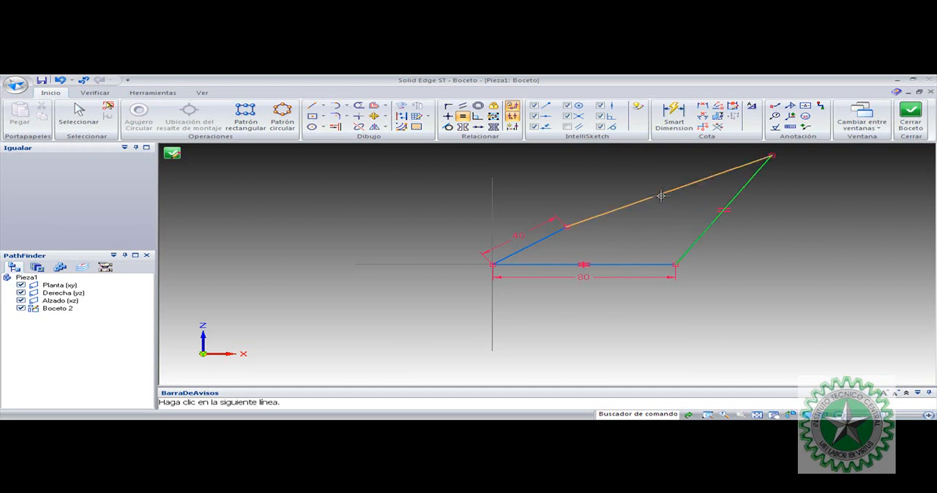
pyautogui.click(661, 196)
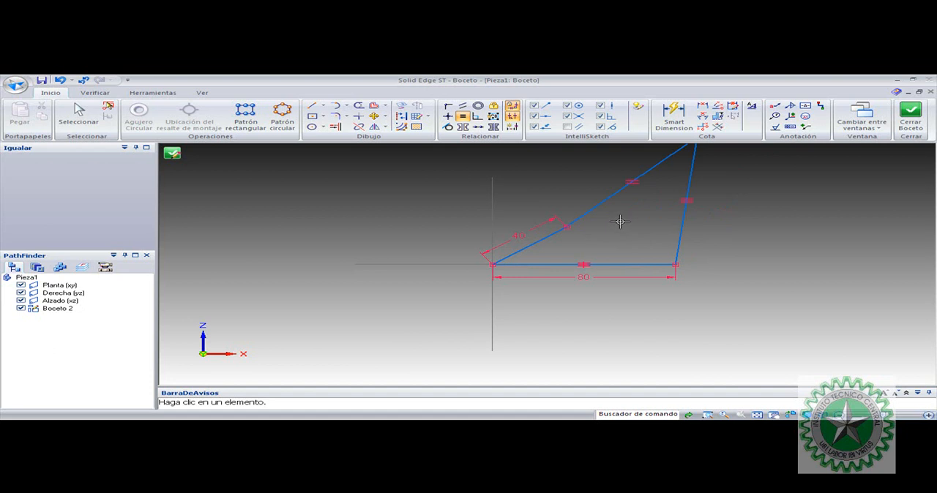
pyautogui.press('Escape')
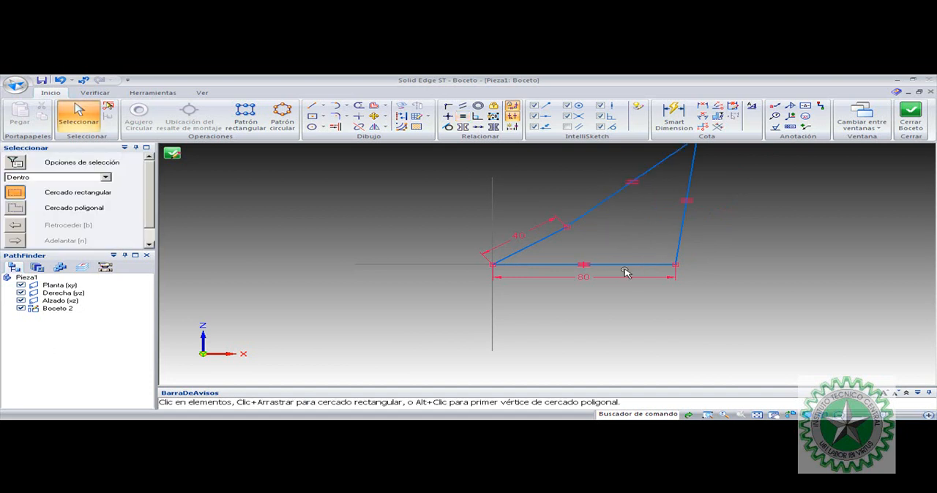
# Swing the 40 mm side counterclockwise about the origin to about 120° from the base
pyautogui.click(548, 247)
pyautogui.moveTo(548, 247)
pyautogui.mouseDown()
pyautogui.moveTo(528, 210)
pyautogui.moveTo(414, 339)
pyautogui.moveTo(498, 264)
pyautogui.moveTo(385, 291)
pyautogui.moveTo(573, 244)
pyautogui.moveTo(480, 309)
pyautogui.moveTo(516, 260)
pyautogui.moveTo(538, 325)
pyautogui.moveTo(450, 234)
pyautogui.moveTo(579, 299)
pyautogui.moveTo(533, 245)
pyautogui.moveTo(586, 256)
pyautogui.moveTo(444, 304)
pyautogui.moveTo(564, 249)
pyautogui.moveTo(498, 318)
pyautogui.moveTo(417, 263)
pyautogui.moveTo(589, 259)
pyautogui.moveTo(558, 292)
pyautogui.mouseUp()
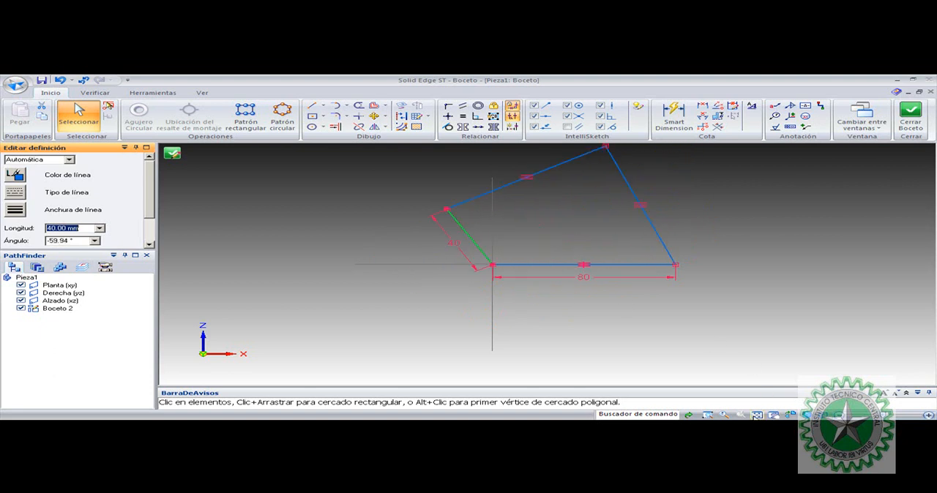
pyautogui.click(759, 229)
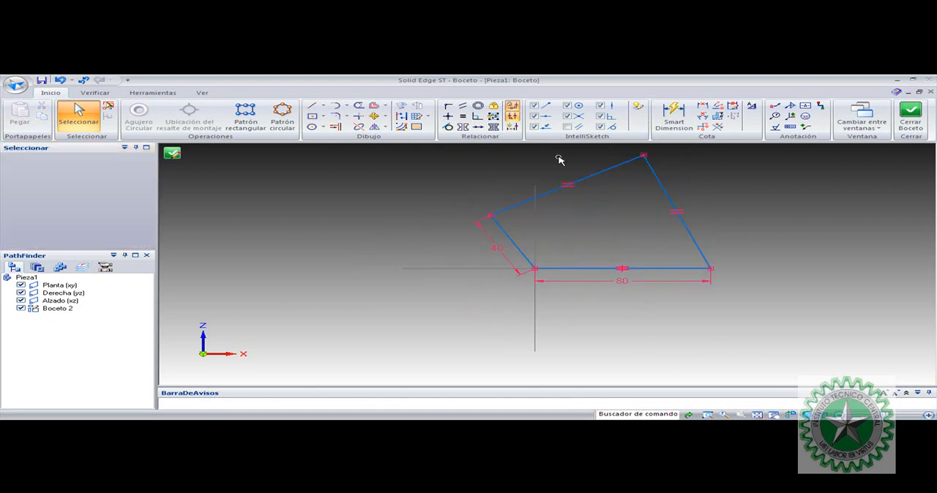
# Dimension the angle between the 40 mm side and the base and set it to 60°
pyautogui.click(703, 116)
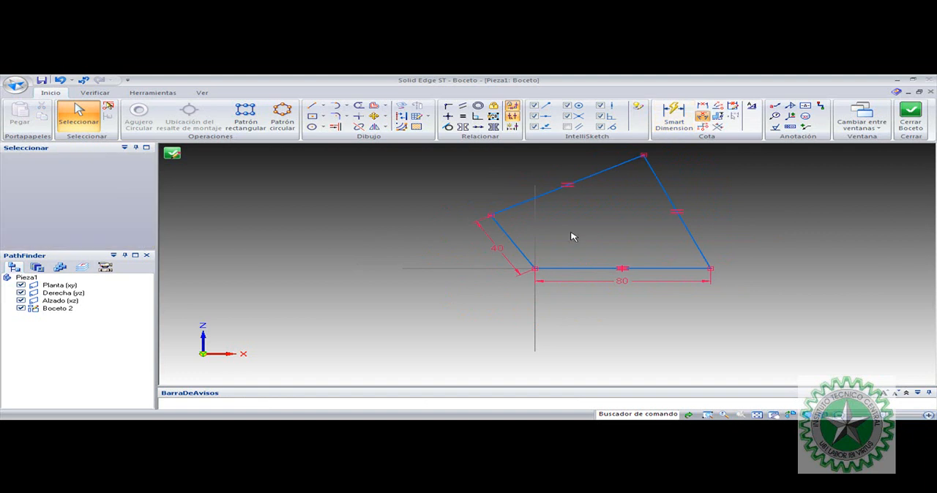
pyautogui.click(525, 258)
pyautogui.click(566, 268)
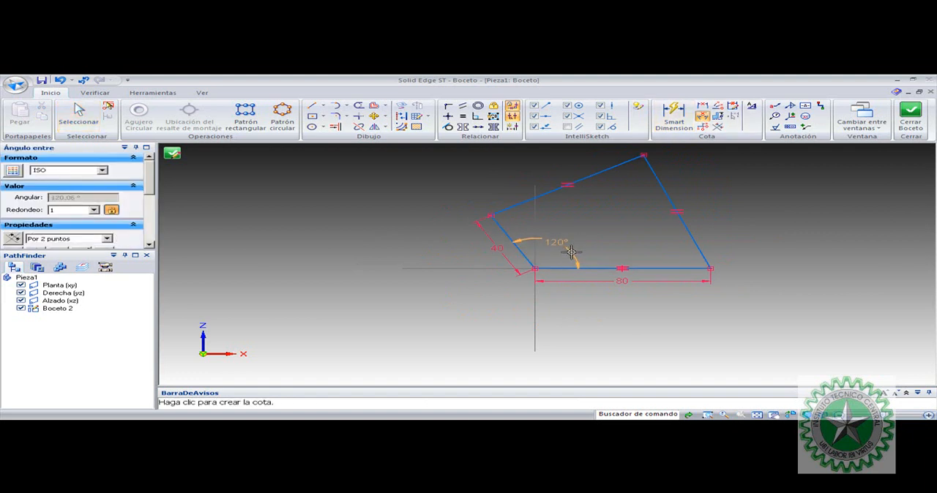
pyautogui.click(571, 252)
pyautogui.write('60')
pyautogui.press('Return')
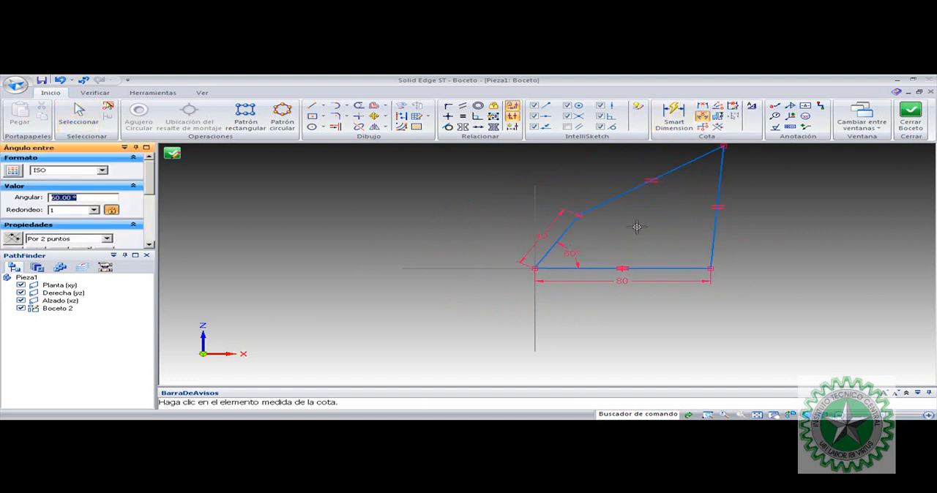
pyautogui.press('Escape')
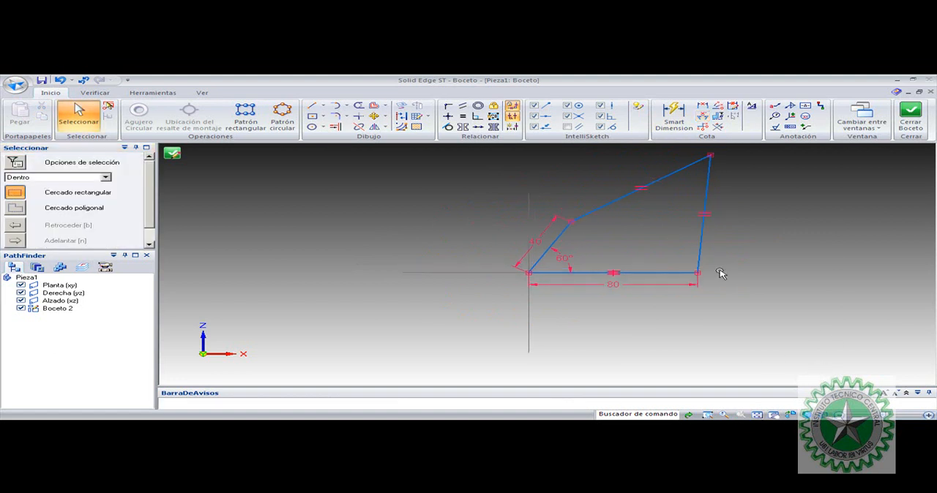
pyautogui.click(707, 414)
pyautogui.moveTo(476, 300)
pyautogui.mouseDown()
pyautogui.moveTo(622, 268)
pyautogui.moveTo(794, 156)
pyautogui.mouseUp()
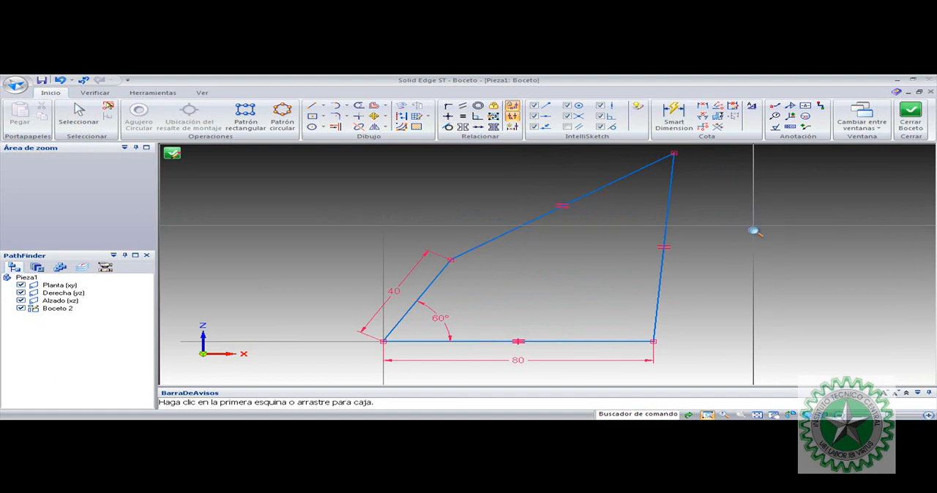
pyautogui.press('Escape')
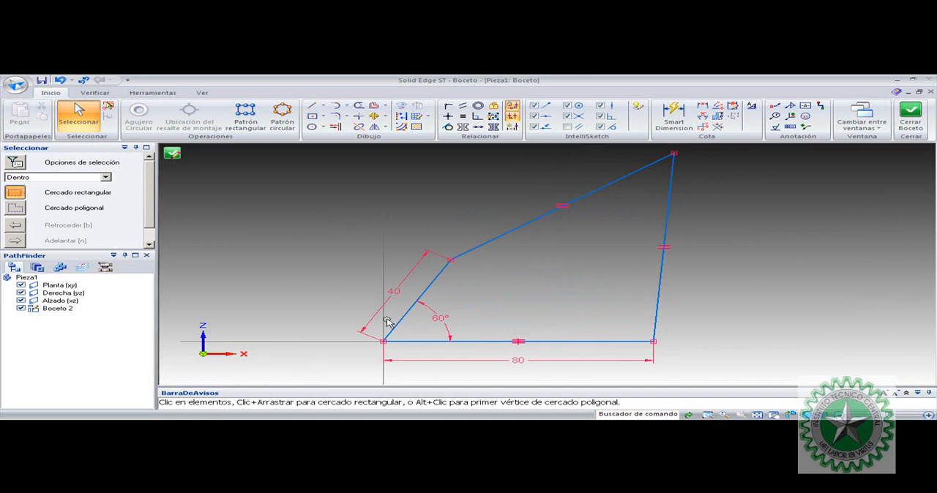
# Switch to Mathcad, move the calculator palette aside and delete the old calculations below the MECANISMO DE CUATRO BARRAS title
pyautogui.click(424, 293)
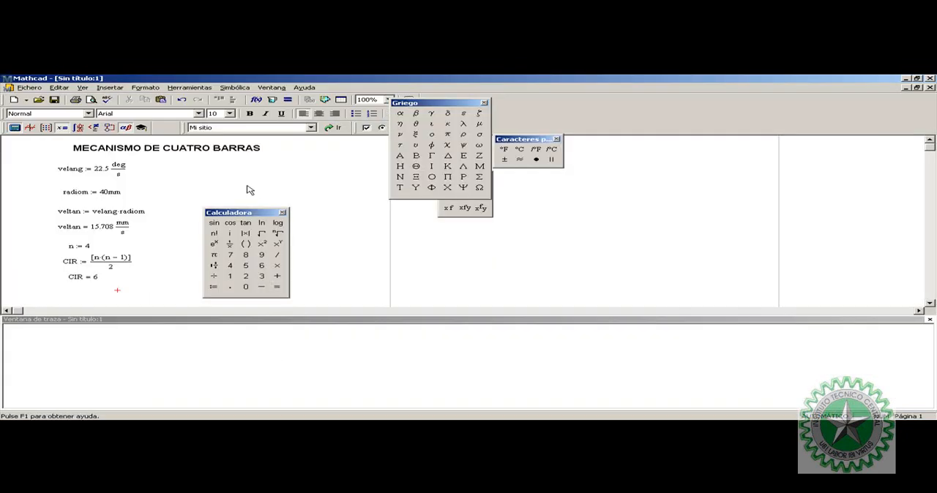
pyautogui.moveTo(248, 212); pyautogui.dragTo(363, 221)
pyautogui.moveTo(180, 290); pyautogui.dragTo(58, 161)
pyautogui.press('Delete')
# Define the variable velang as 22.5 deg/s below the worksheet title
pyautogui.click(75, 172)
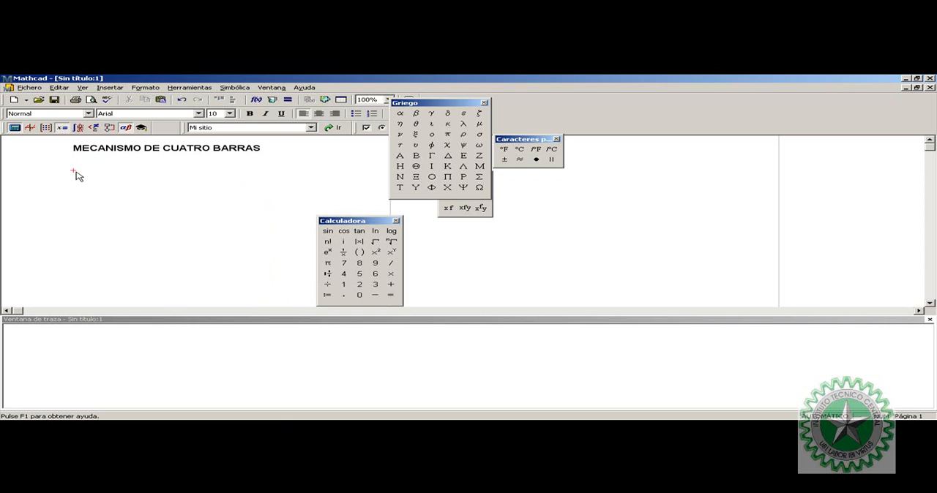
pyautogui.write('v')
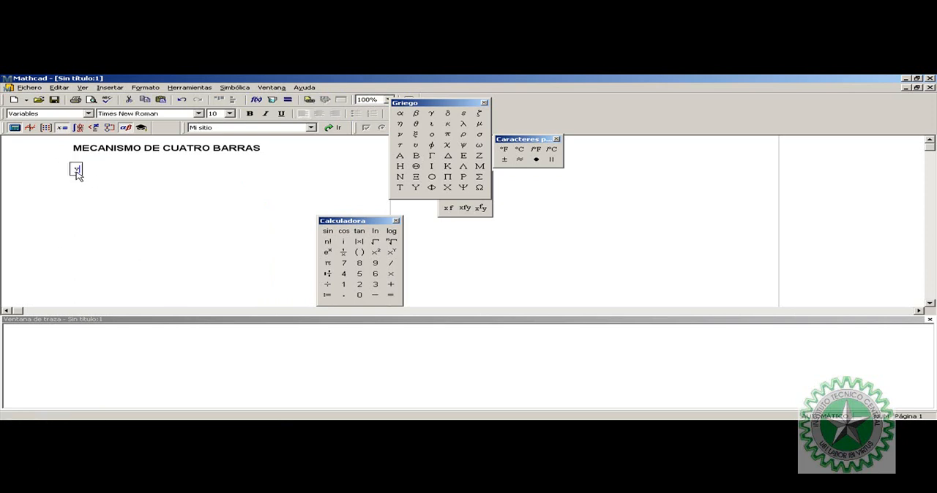
pyautogui.write('elang:2')
pyautogui.write('2.5')
pyautogui.write('*deg/s')
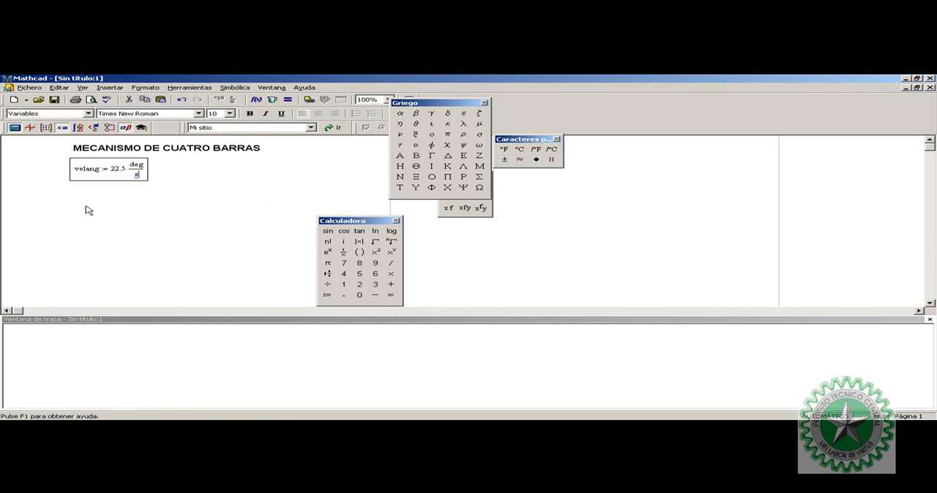
# Define the variable radiom as 40 mm below the velang definition
pyautogui.click(82, 201)
pyautogui.write('radio')
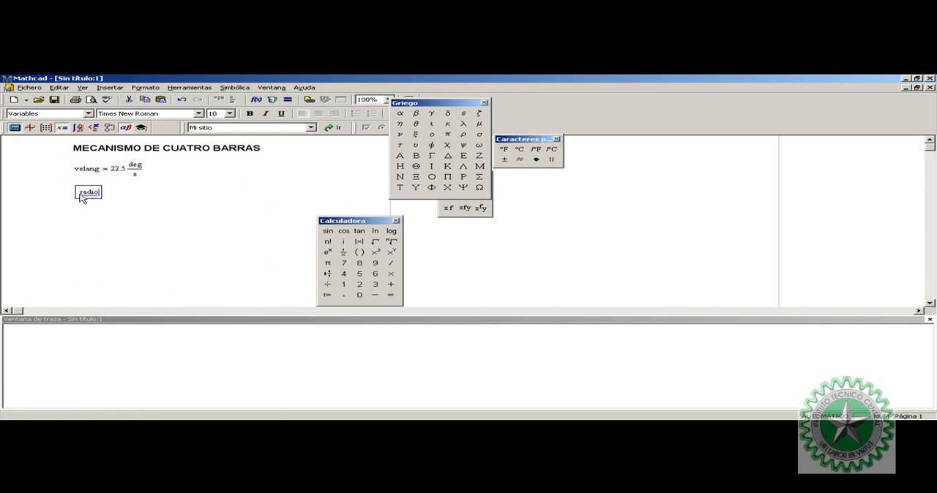
pyautogui.write('m:')
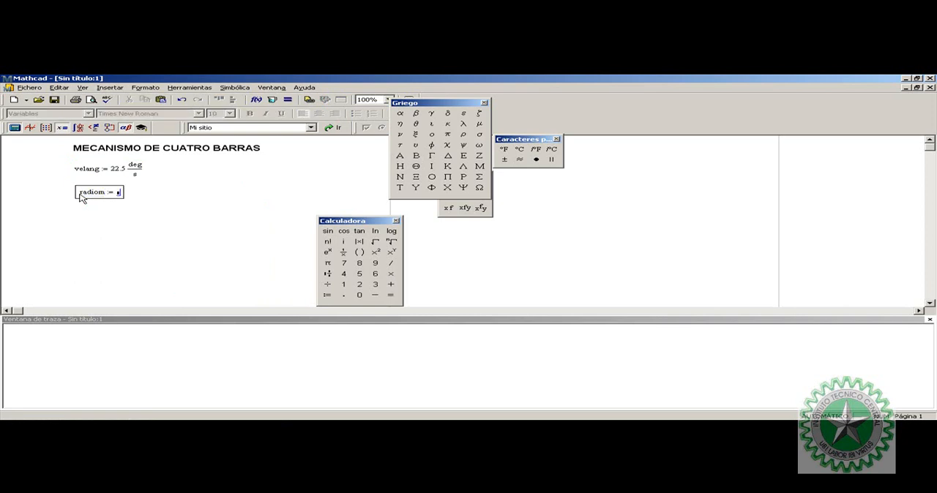
pyautogui.write('40*mm')
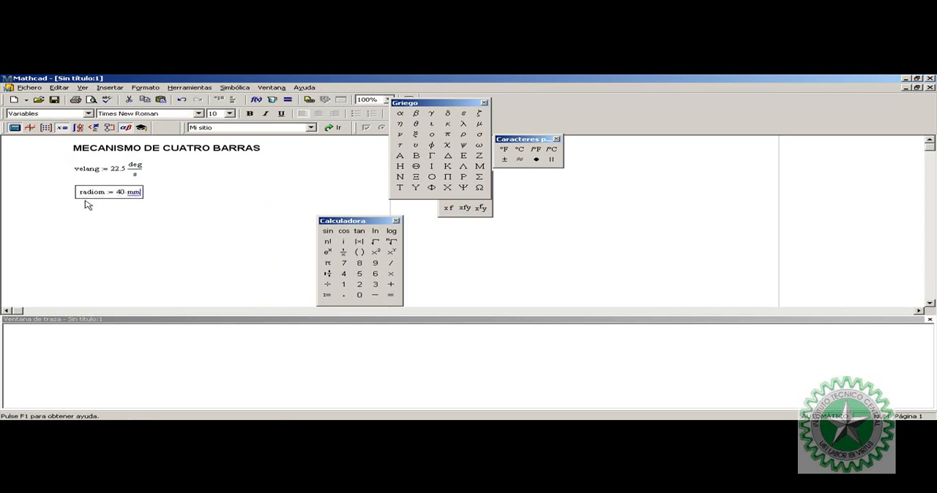
# Define veltan as the product of velang and radiom below the radius definition
pyautogui.click(81, 215)
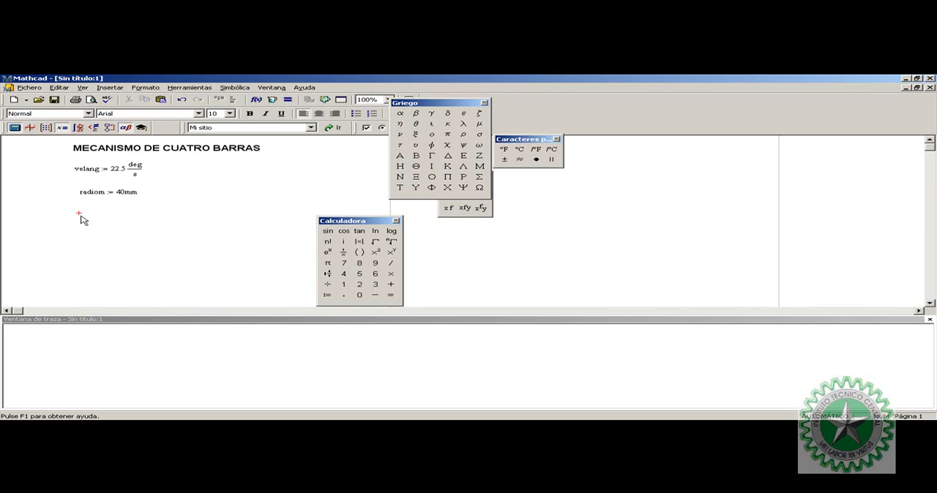
pyautogui.write('veltan:')
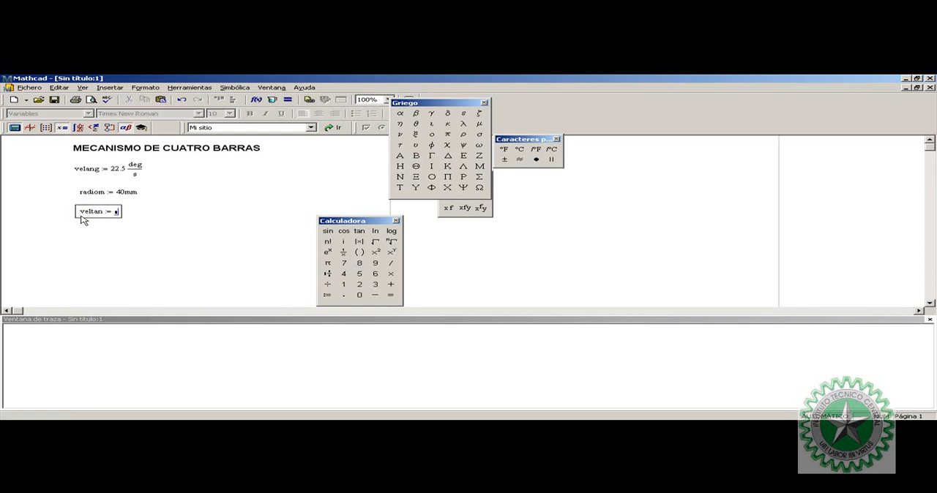
pyautogui.write('velang*')
pyautogui.write('radiom')
# Evaluate veltan below its definition and express the result in mm/s
pyautogui.click(82, 226)
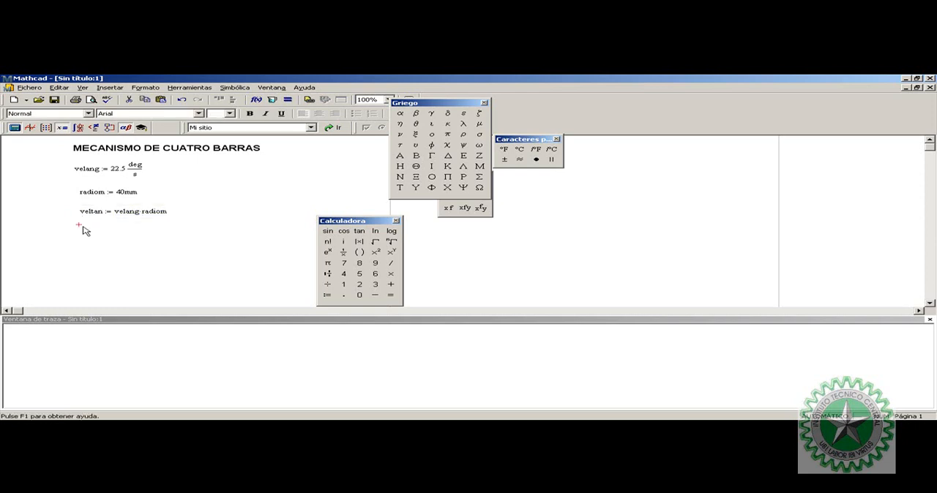
pyautogui.write('veltan = 0.016·m/s')
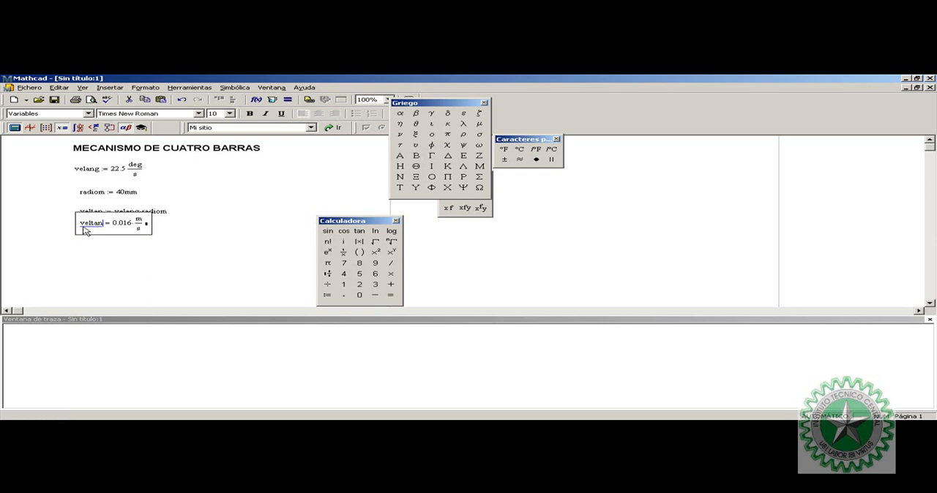
pyautogui.press('Tab')
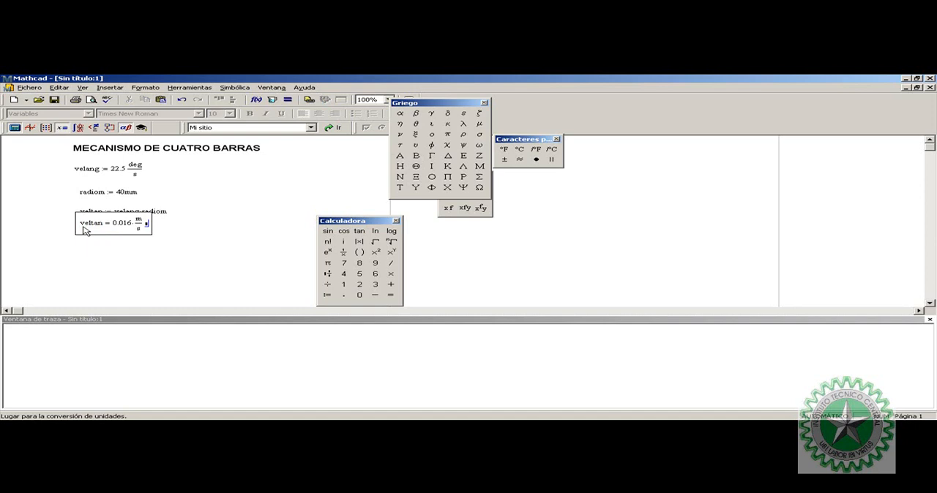
pyautogui.write('mm')
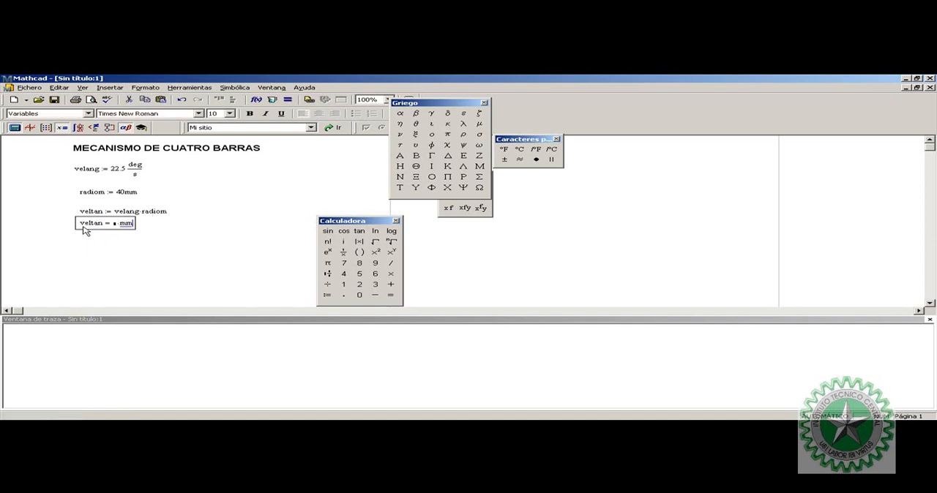
pyautogui.write('/s')
pyautogui.click(139, 263)
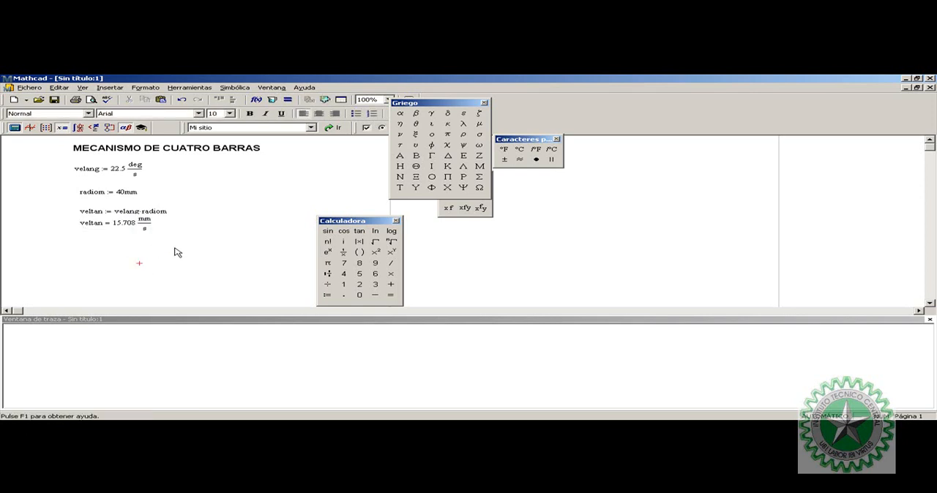
# Move the radiom definition, the veltan definition and the veltan result up, closer beneath the velang definition
pyautogui.click(199, 252)
pyautogui.moveTo(211, 254); pyautogui.dragTo(71, 144)
pyautogui.click(167, 174)
pyautogui.click(137, 191)
pyautogui.moveTo(139, 187); pyautogui.dragTo(138, 179)
pyautogui.click(178, 186)
pyautogui.moveTo(169, 212); pyautogui.dragTo(150, 196)
pyautogui.click(205, 210)
pyautogui.moveTo(184, 229); pyautogui.dragTo(138, 217)
pyautogui.moveTo(136, 218); pyautogui.dragTo(134, 211)
# Align the velang, radiom and veltan expressions in one vertical column
pyautogui.moveTo(199, 237); pyautogui.dragTo(79, 172)
pyautogui.click(233, 100)
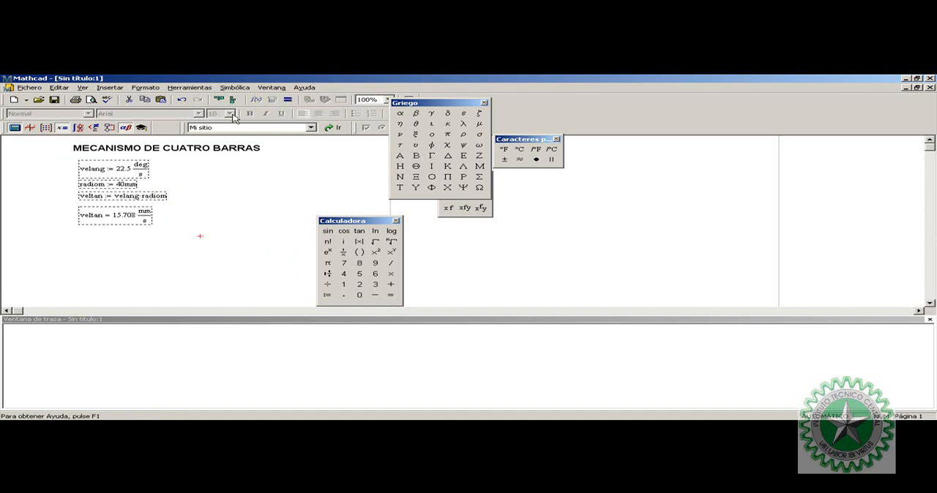
pyautogui.click(211, 188)
pyautogui.click(178, 220)
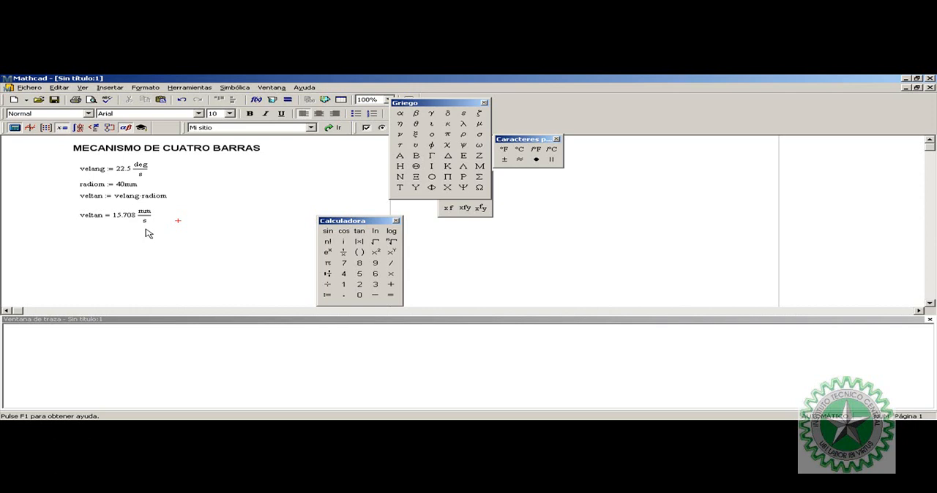
# Switch to the Solid Edge sketch and draw a free line from the crank's upper joint, pointing away from the coupler
pyautogui.click(393, 426)
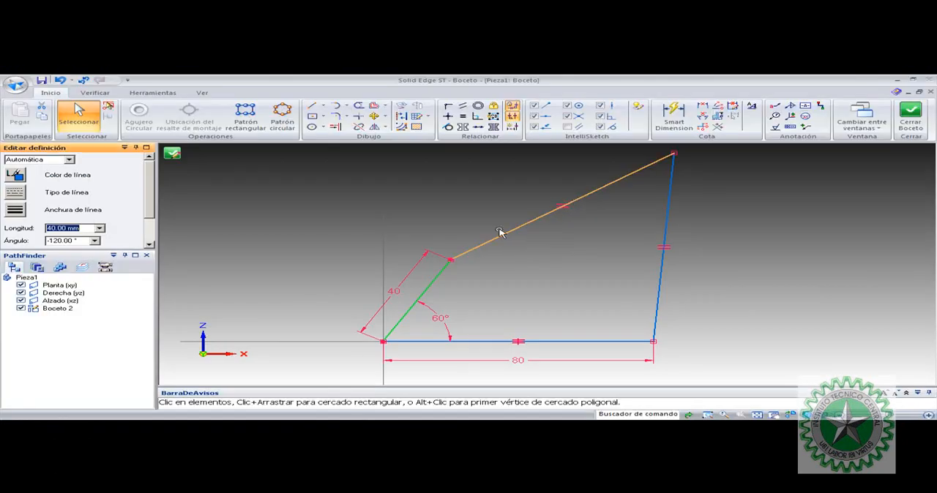
pyautogui.press('Escape')
pyautogui.press('Escape')
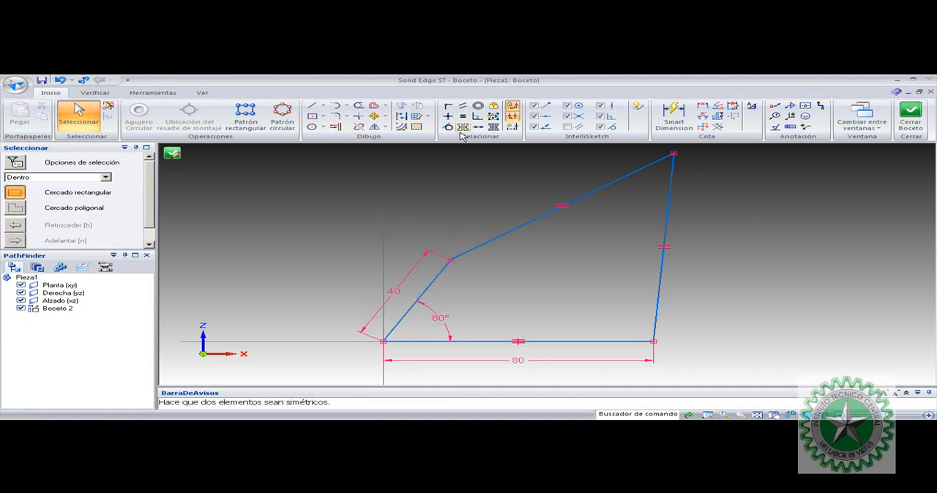
pyautogui.click(311, 106)
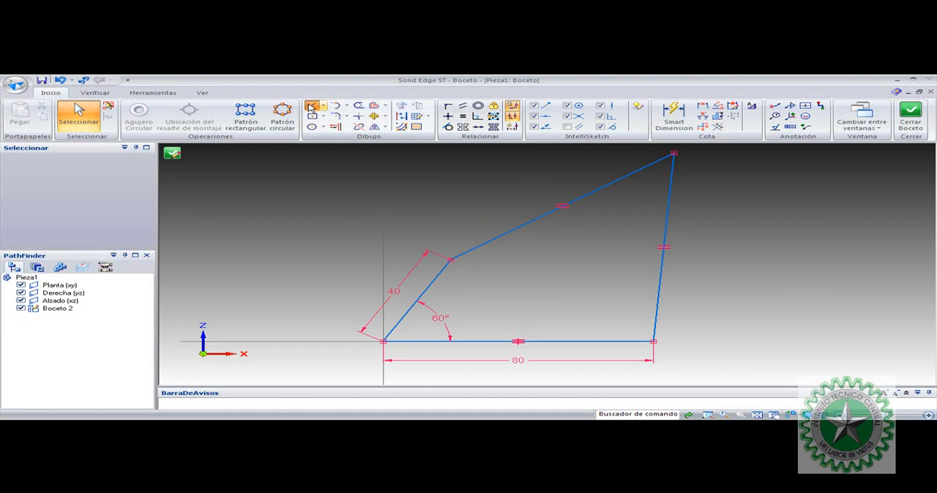
pyautogui.click(451, 260)
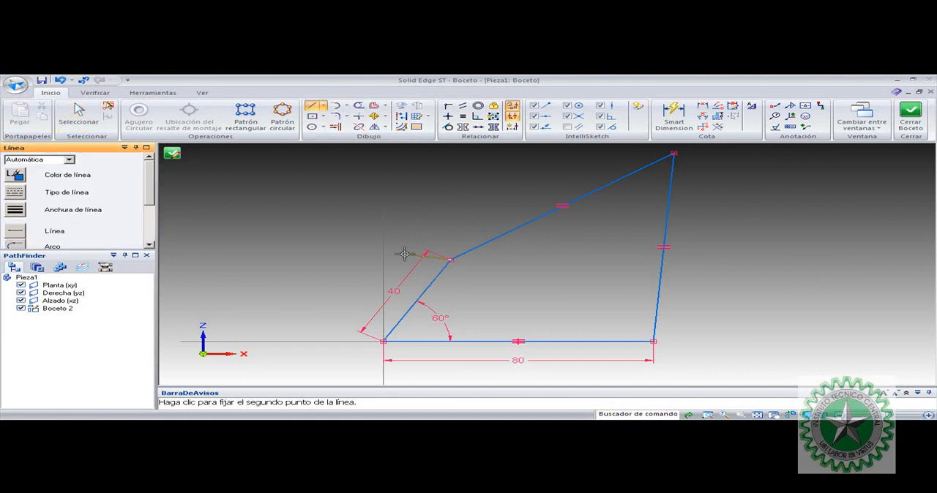
pyautogui.click(342, 270)
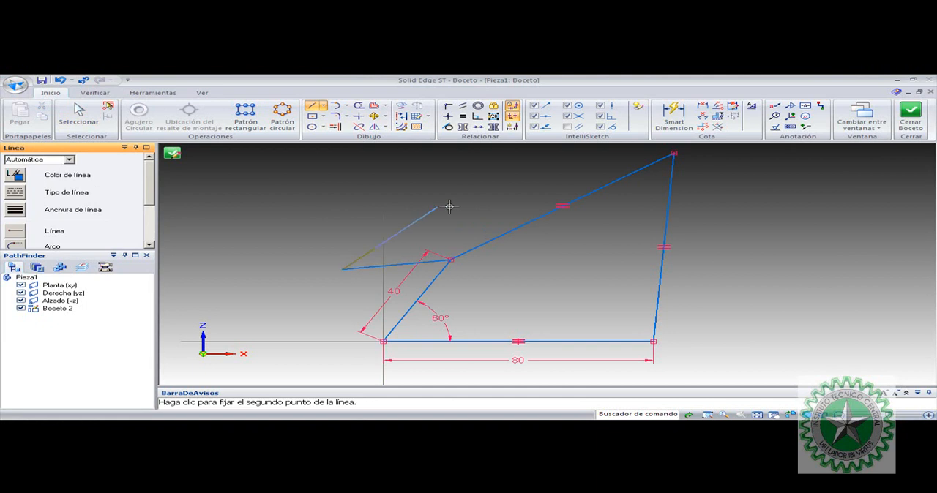
pyautogui.press('Escape')
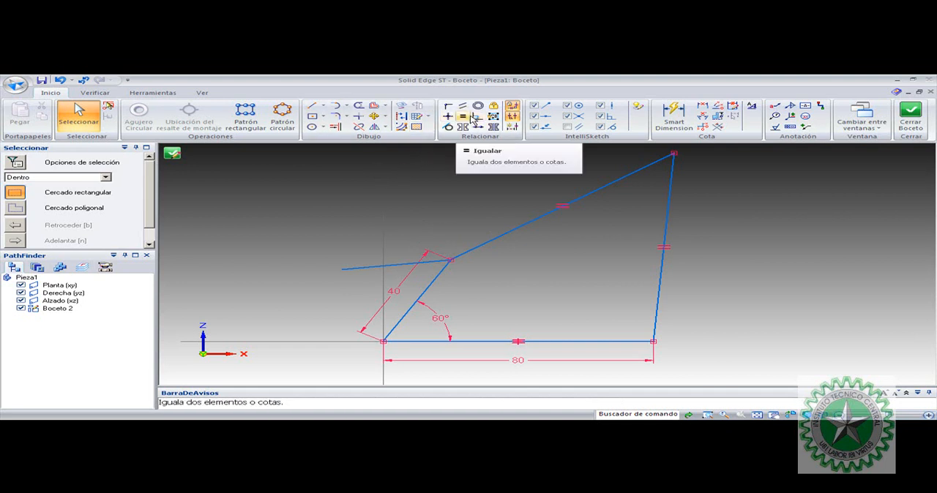
# Draw an 80 mm diameter circle centred on the crank's fixed pivot and passing through its upper joint
pyautogui.click(311, 126)
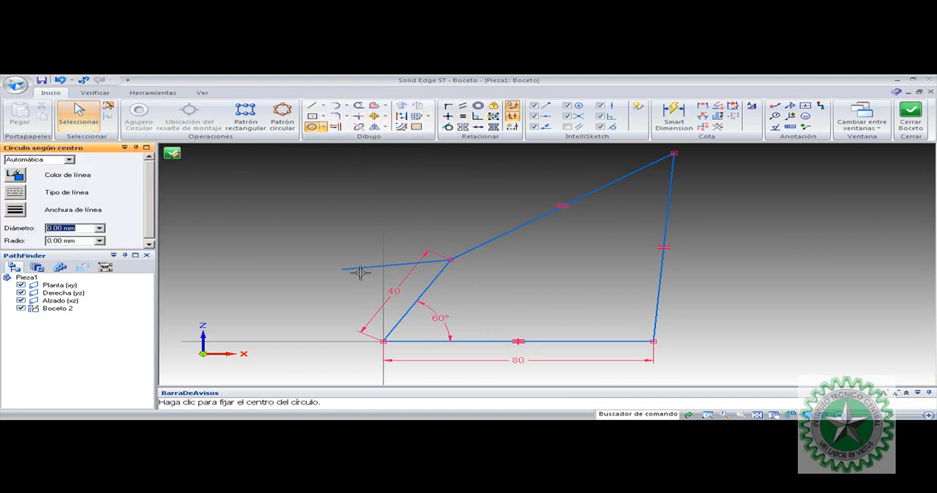
pyautogui.click(383, 341)
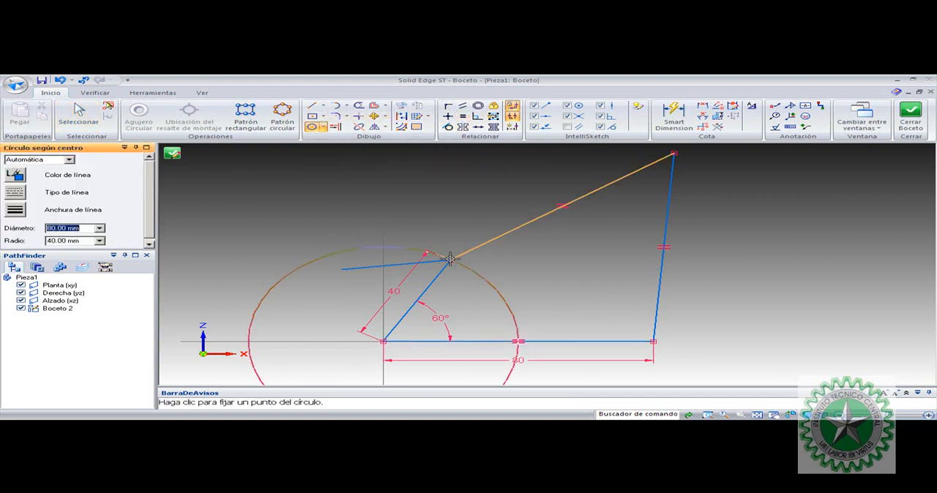
pyautogui.click(449, 258)
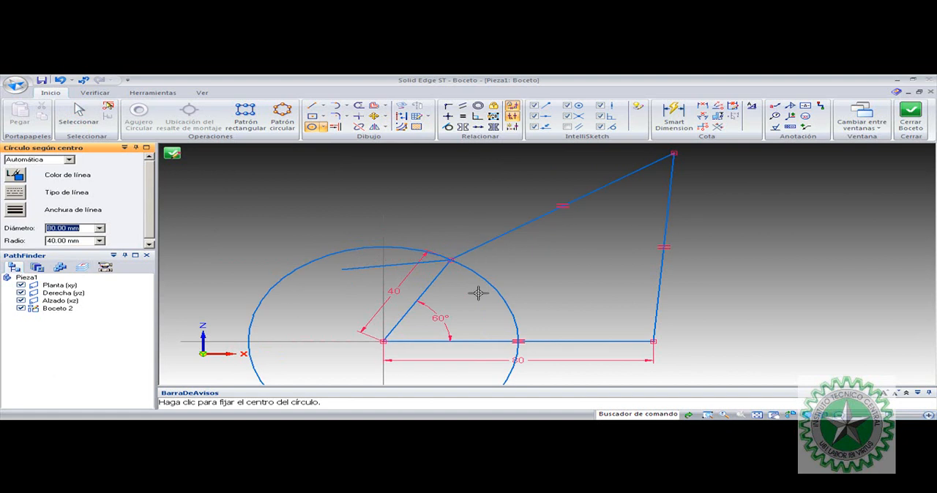
pyautogui.press('Escape')
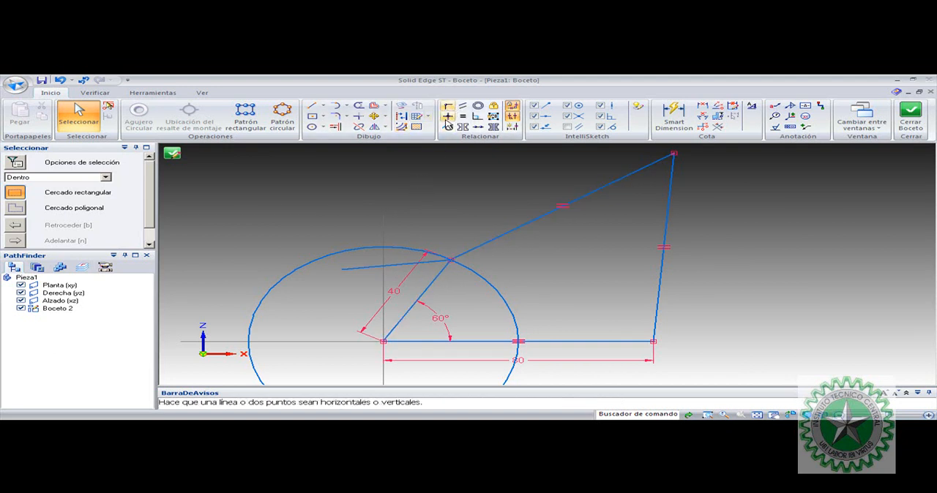
# Make the free line at the upper joint perpendicular to the crank
pyautogui.click(478, 121)
pyautogui.click(430, 261)
pyautogui.click(438, 269)
pyautogui.press('Escape')
# Delete the circle centred on the crank's fixed pivot
pyautogui.click(358, 252)
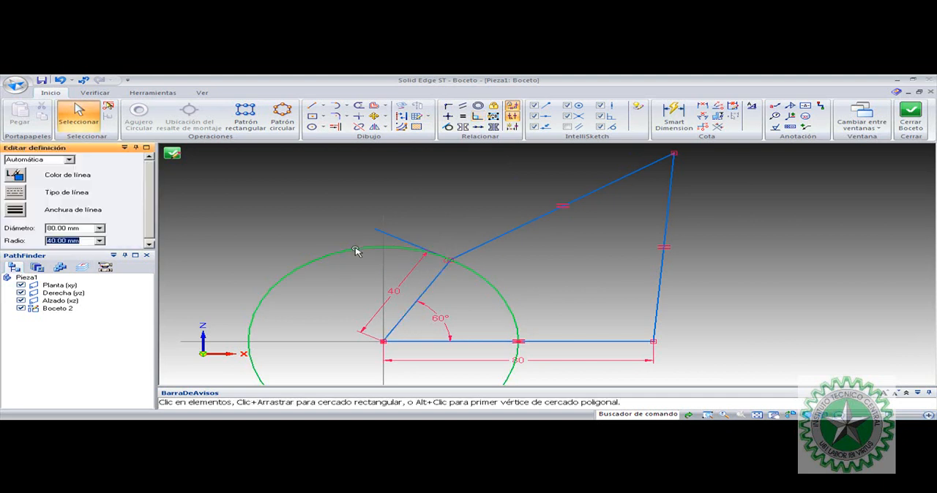
pyautogui.press('Delete')
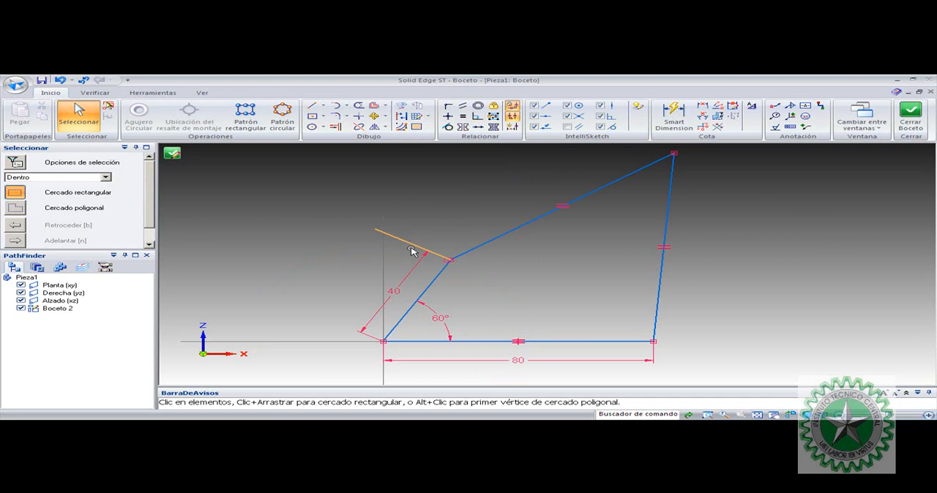
pyautogui.click(438, 278)
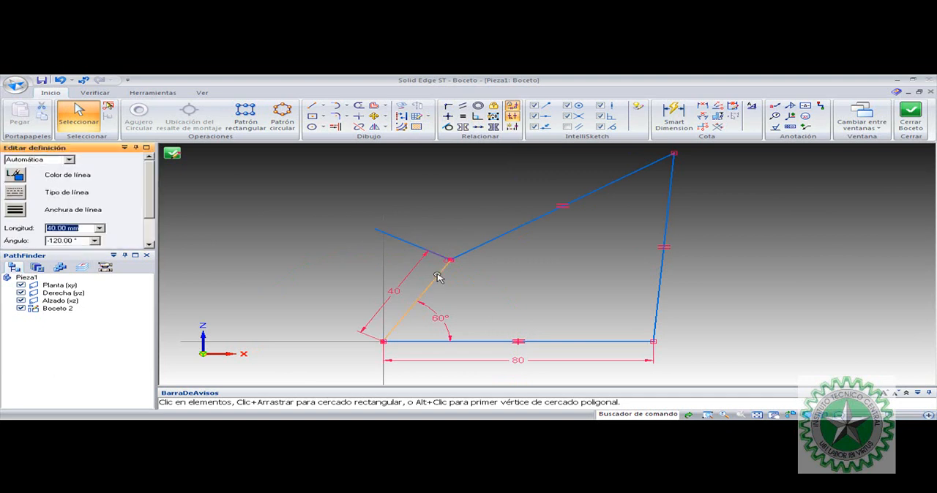
pyautogui.click(447, 237)
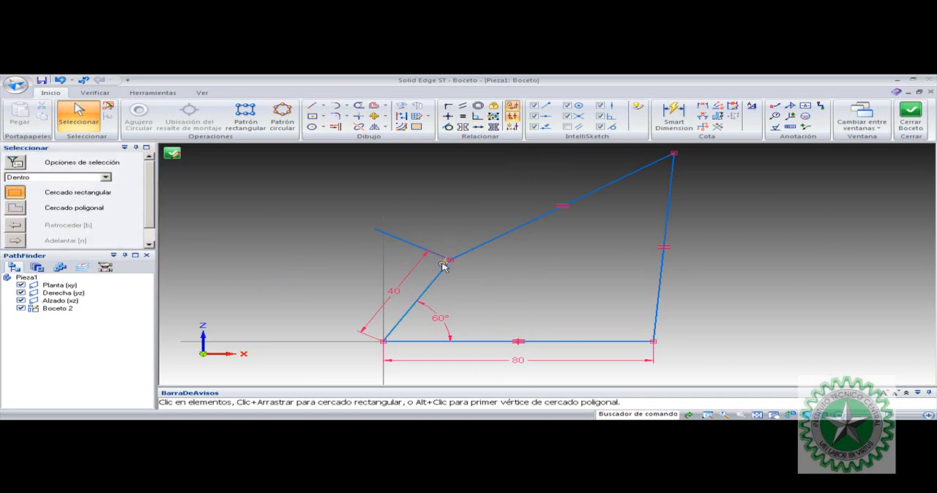
# Dimension the line perpendicular to the crank and set its length to 15.708 mm
pyautogui.click(670, 117)
pyautogui.click(408, 243)
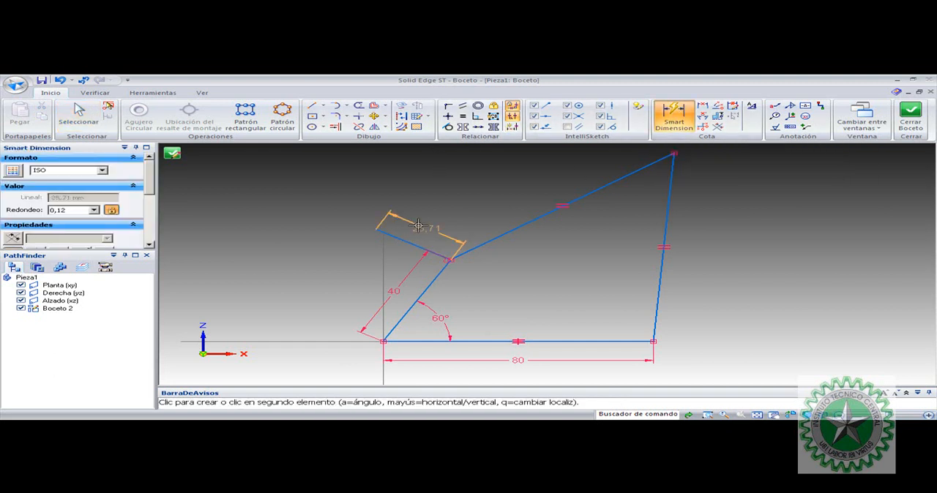
pyautogui.click(441, 226)
pyautogui.write('15.7')
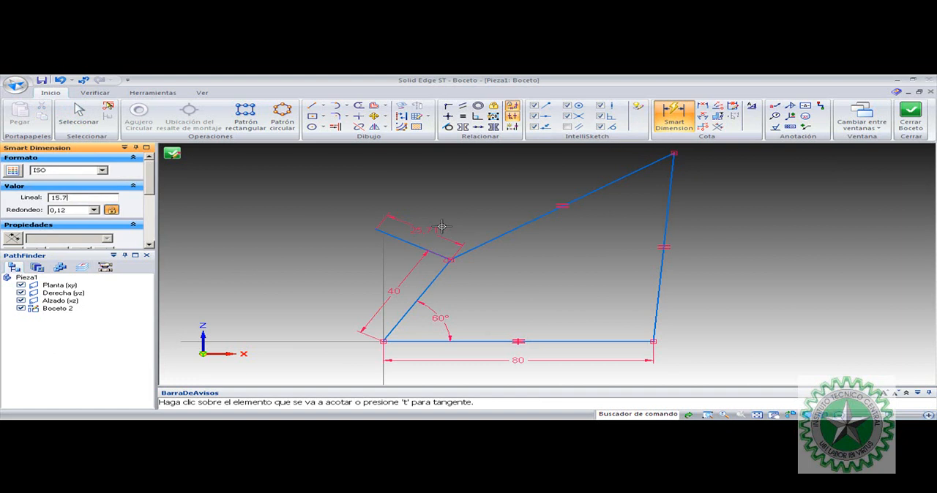
pyautogui.press('Return')
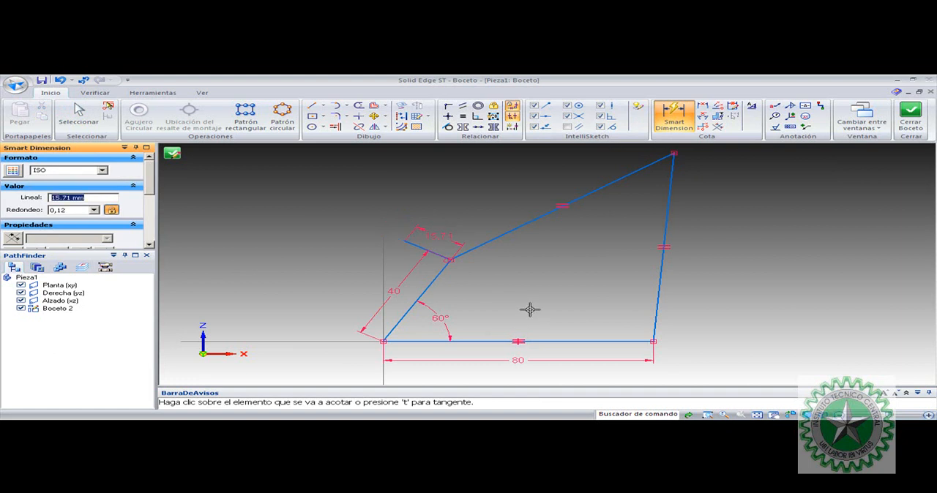
pyautogui.press('Escape')
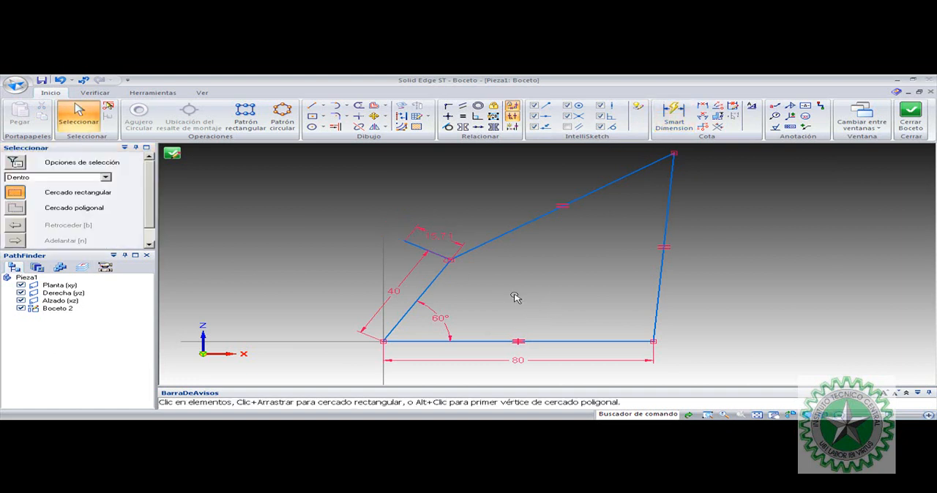
# Set the rounding of the perpendicular line's length dimension to three decimals (0,123)
pyautogui.click(447, 242)
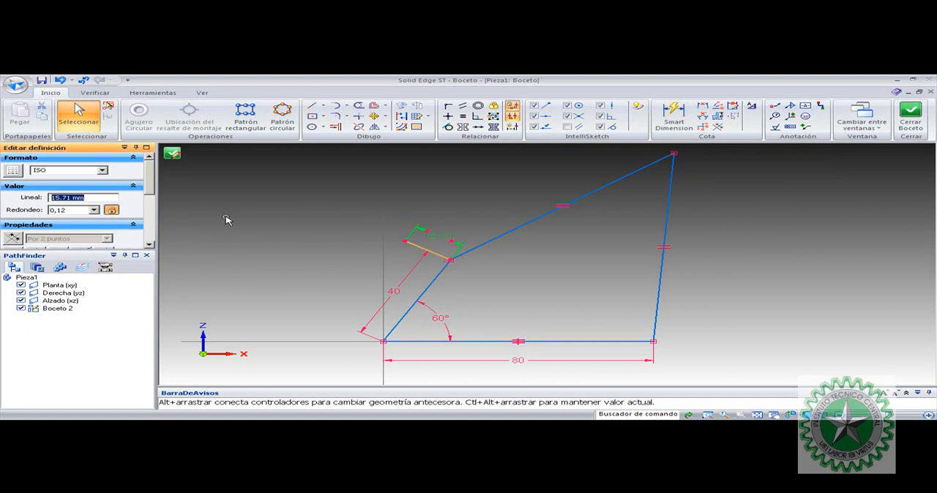
pyautogui.click(94, 210)
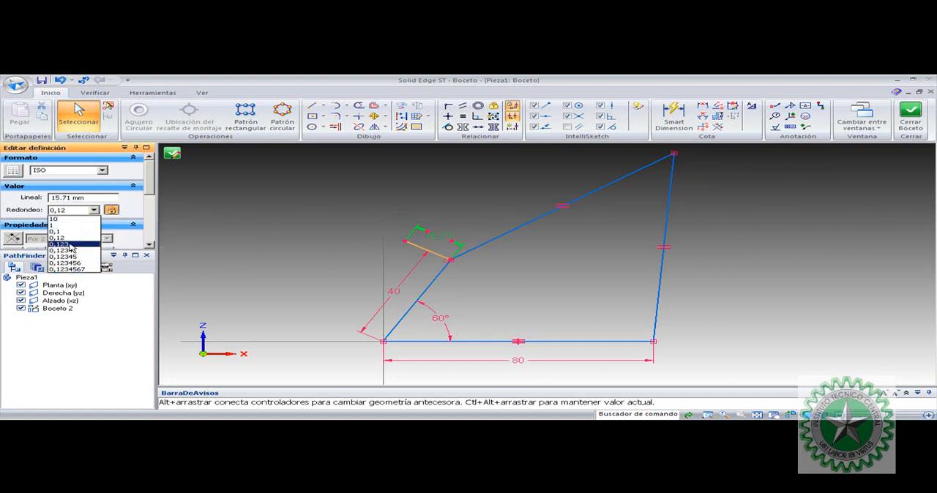
pyautogui.click(69, 245)
pyautogui.click(368, 197)
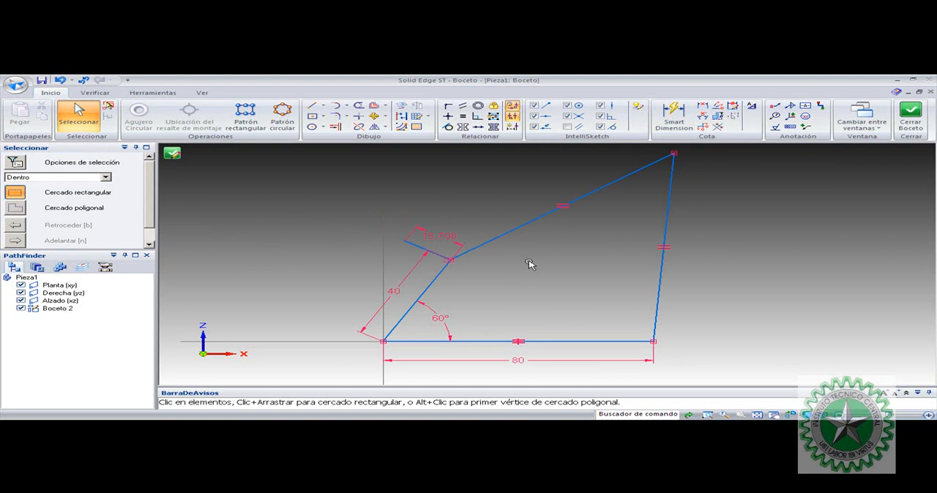
pyautogui.click(312, 105)
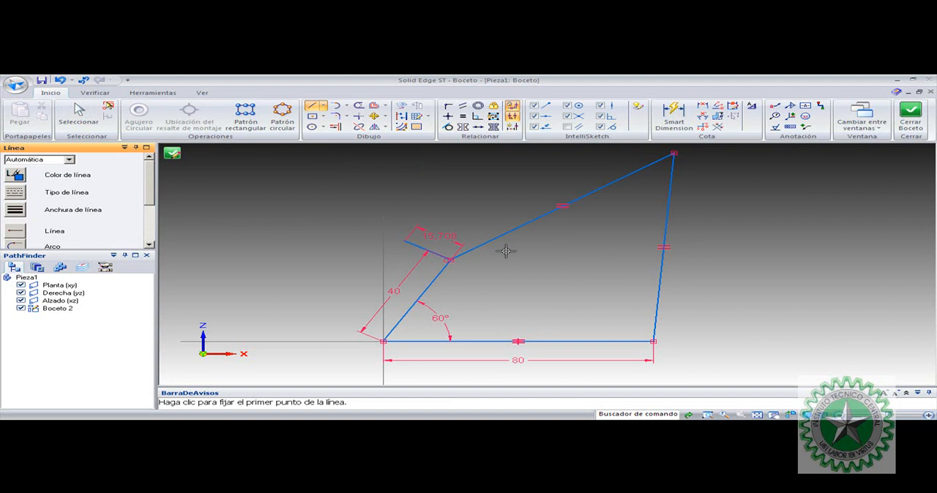
pyautogui.press('Escape')
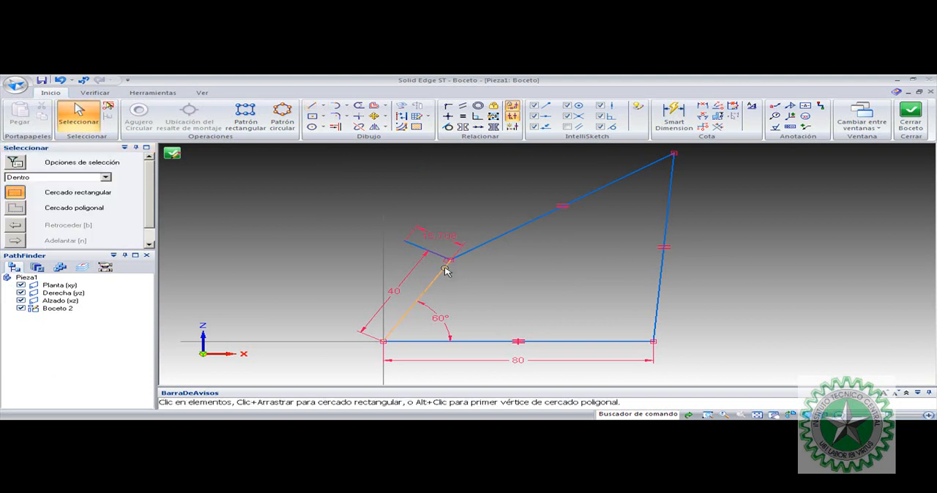
pyautogui.click(448, 263)
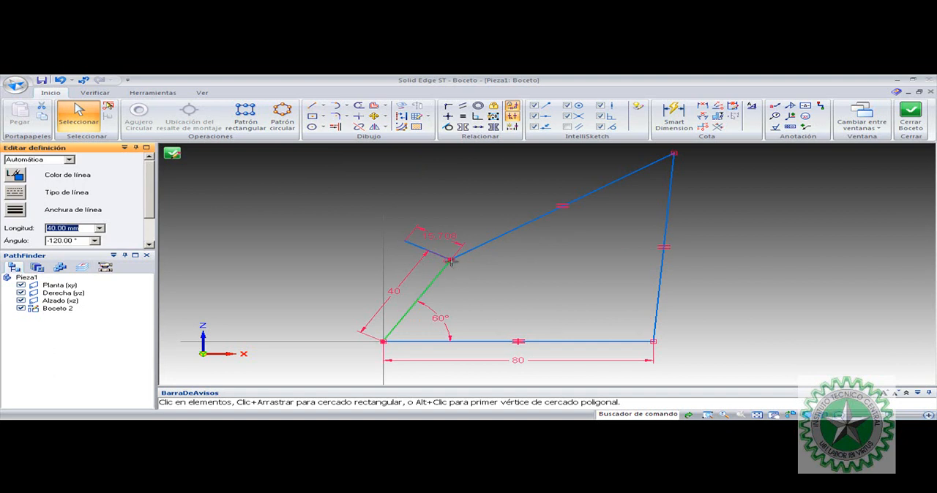
pyautogui.click(545, 240)
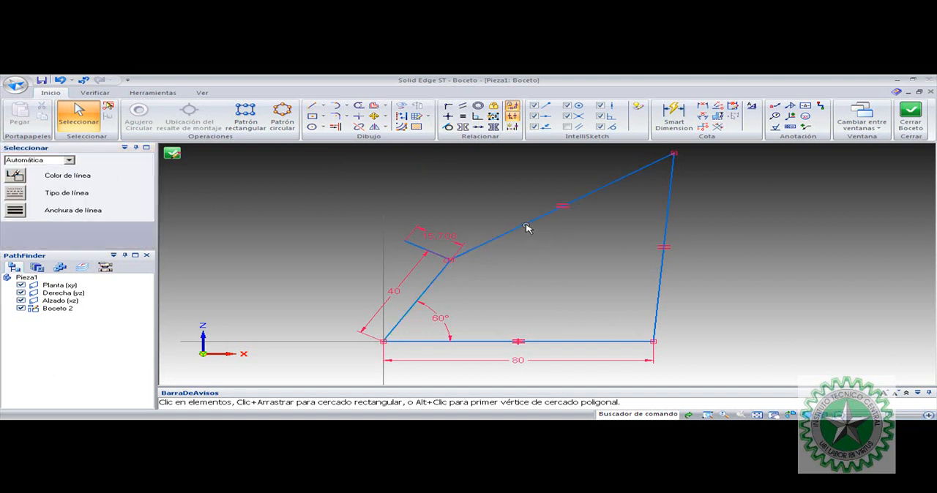
pyautogui.click(542, 216)
pyautogui.click(623, 238)
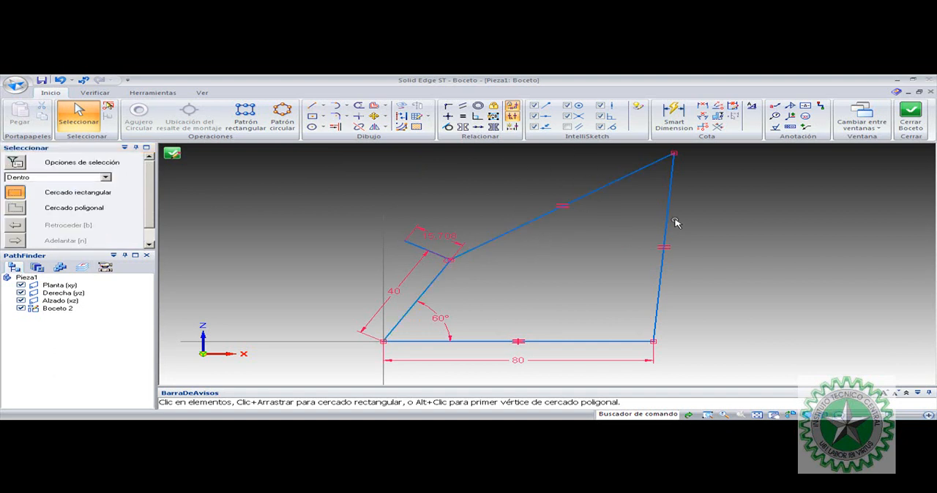
pyautogui.click(672, 217)
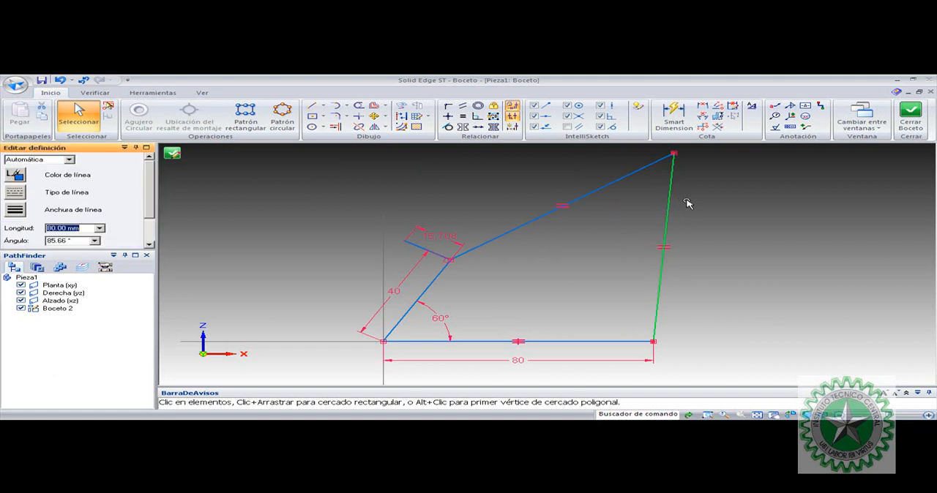
pyautogui.click(625, 205)
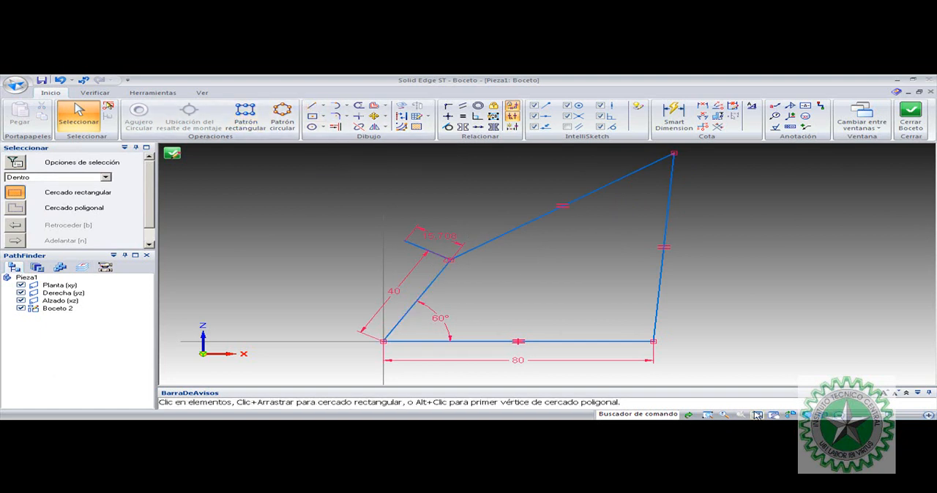
# Draw two connected lines from the crank's upper joint to the free end of the 15,708 line, forming a triangle
pyautogui.click(707, 414)
pyautogui.moveTo(359, 207); pyautogui.dragTo(782, 339)
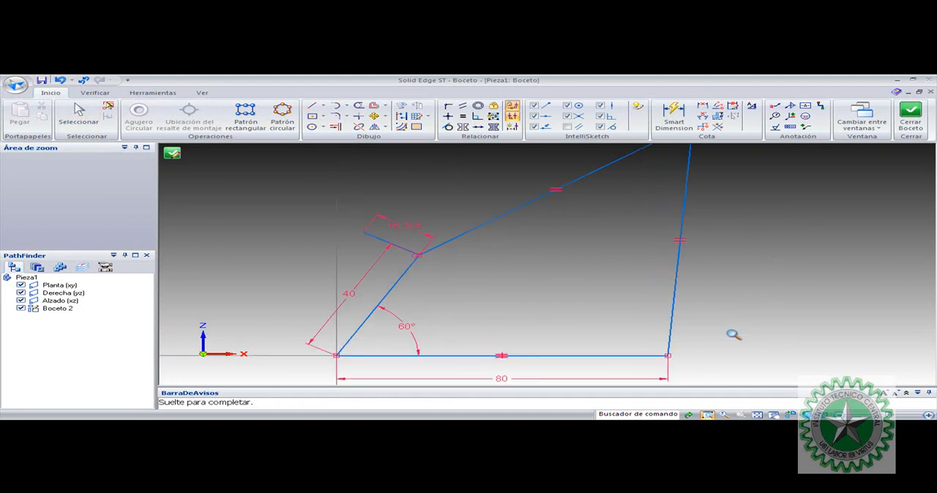
pyautogui.click(311, 105)
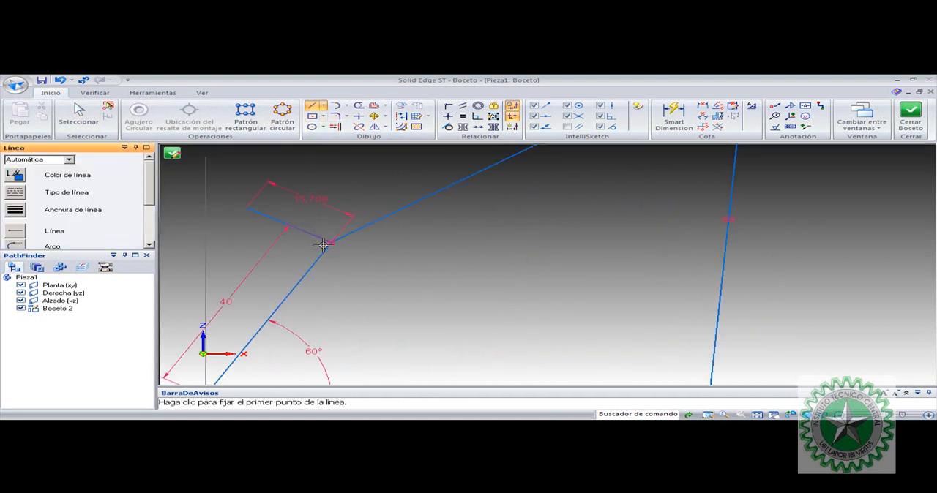
pyautogui.click(331, 243)
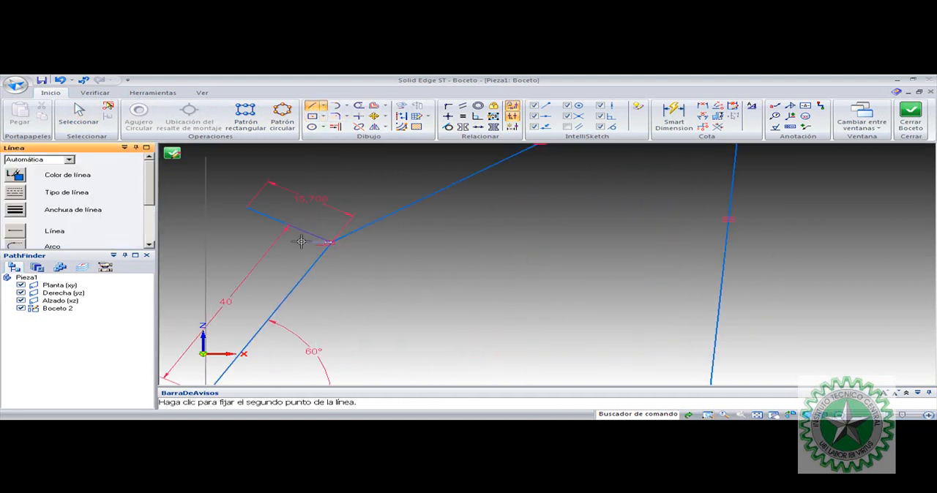
pyautogui.click(247, 208)
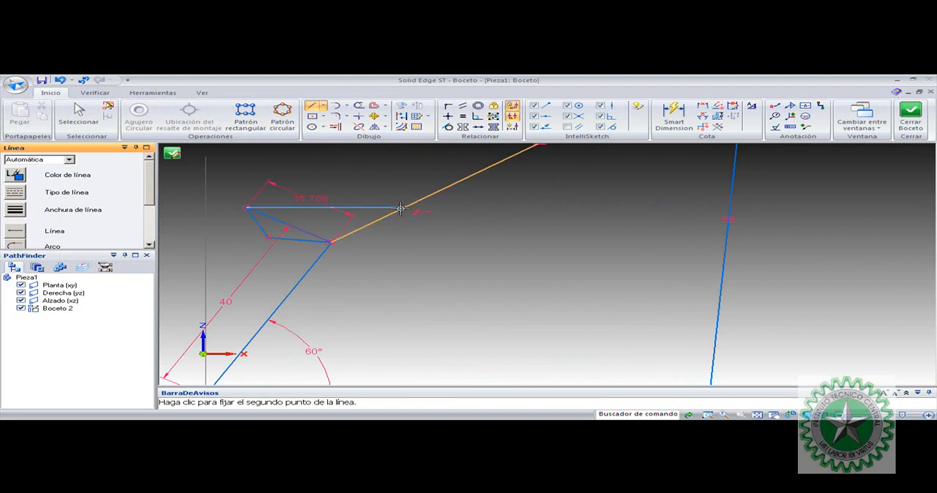
pyautogui.press('Escape')
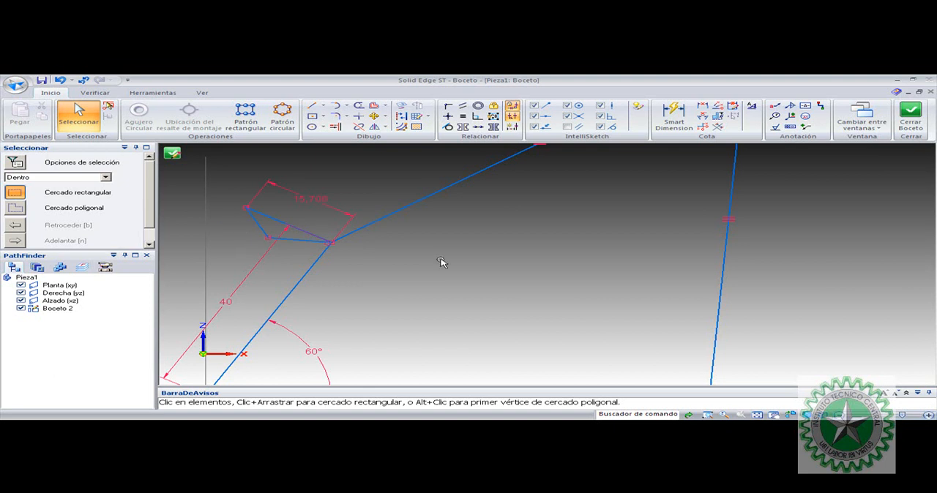
# Make the triangle's lower line perpendicular to the output link and its short outer line perpendicular to the coupler
pyautogui.scroll(-1, 590, 263)
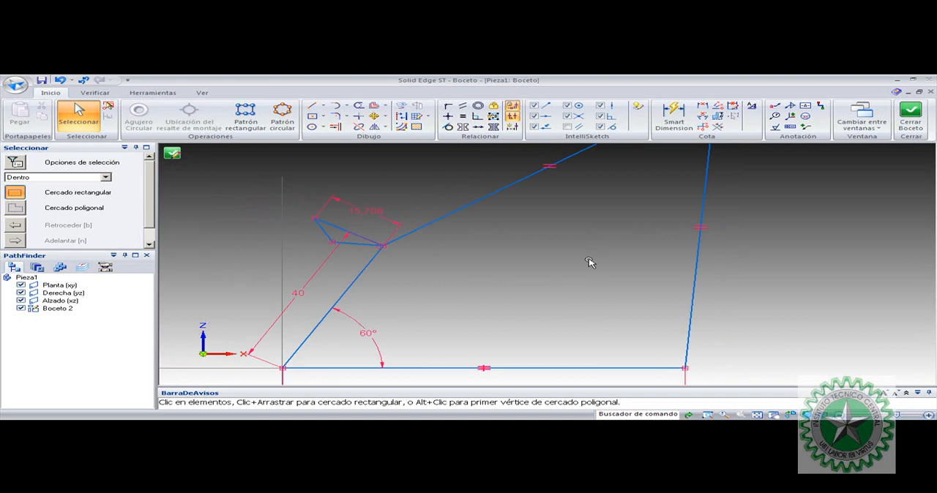
pyautogui.scroll(1, 502, 235)
pyautogui.scroll(-1, 502, 235)
pyautogui.click(477, 116)
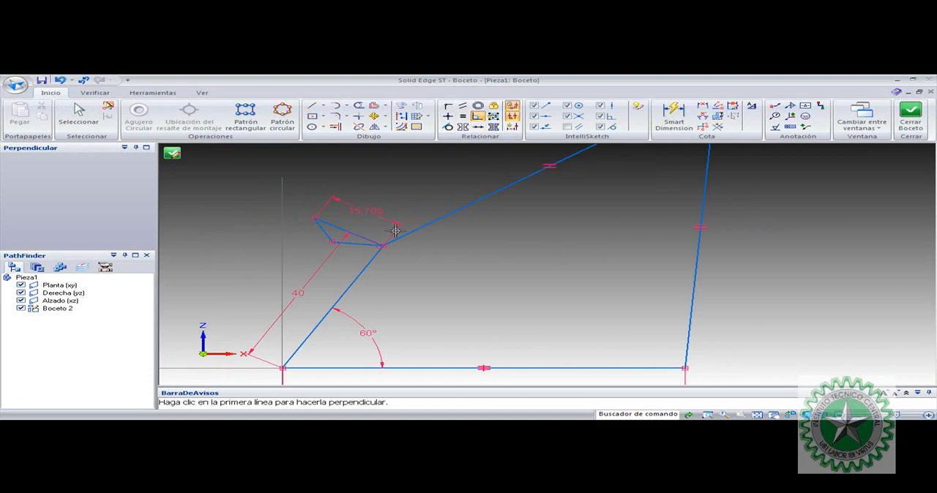
pyautogui.click(359, 244)
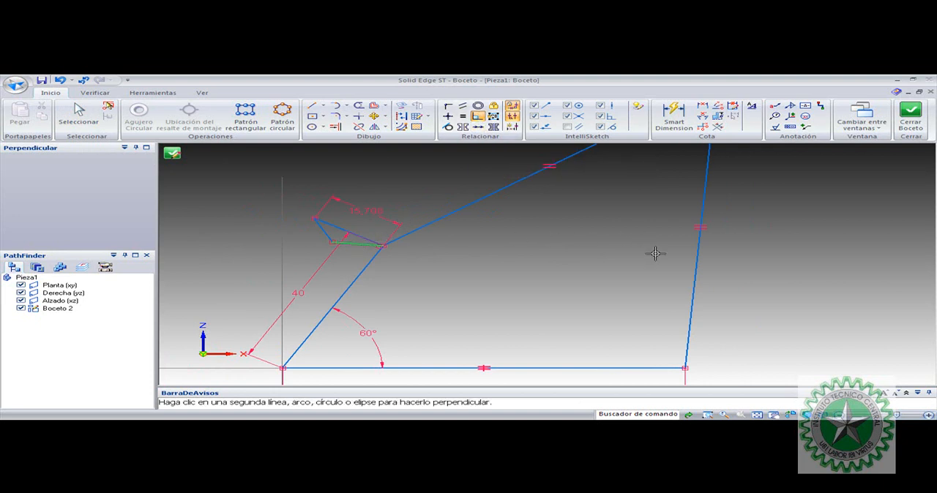
pyautogui.click(697, 259)
pyautogui.click(325, 237)
pyautogui.click(429, 221)
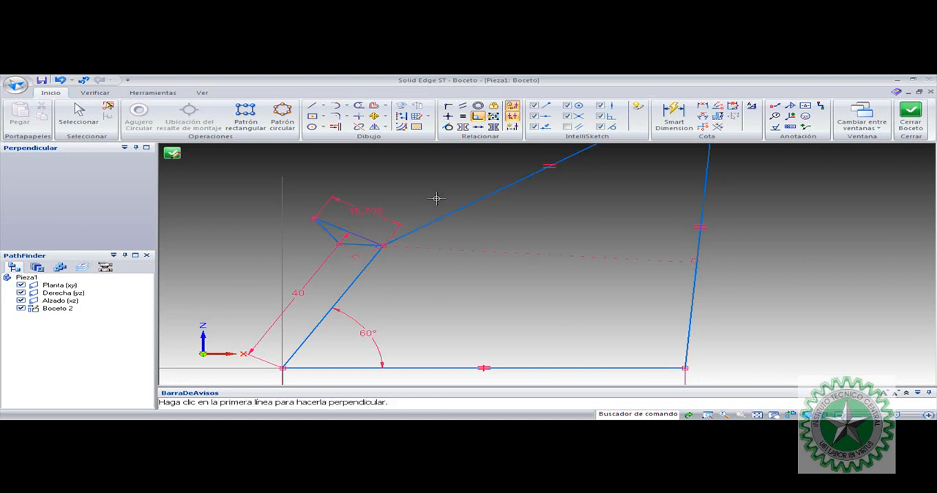
pyautogui.press('Escape')
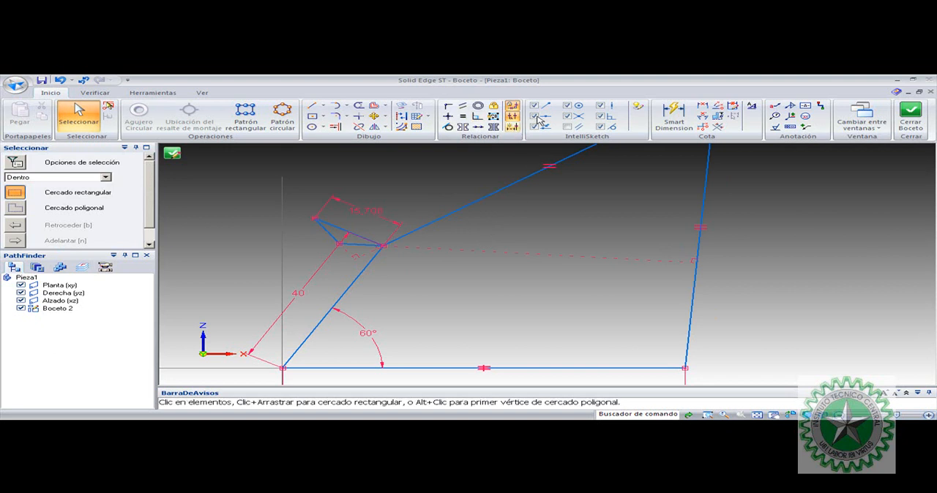
# Dimension the length of the triangle's lower line and enclose the dimension value in an inspection frame
pyautogui.click(673, 115)
pyautogui.click(357, 246)
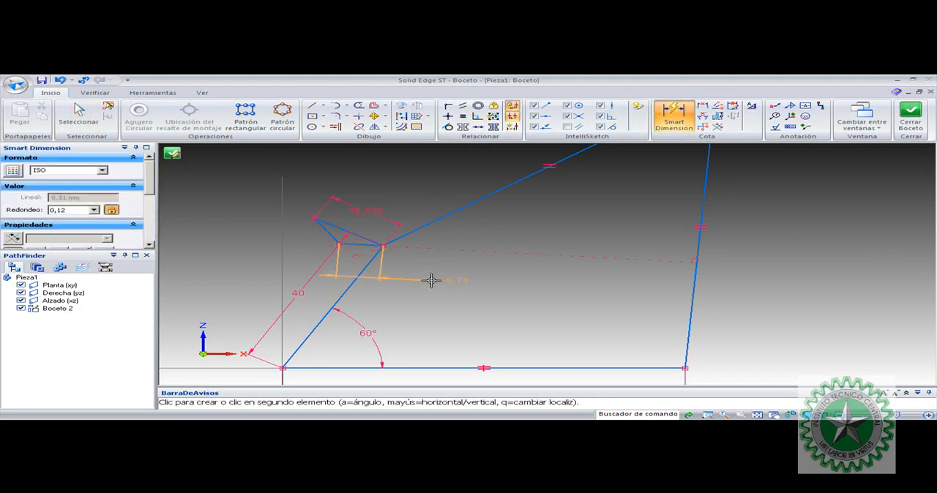
pyautogui.press('Escape')
pyautogui.press('Escape')
pyautogui.click(467, 285)
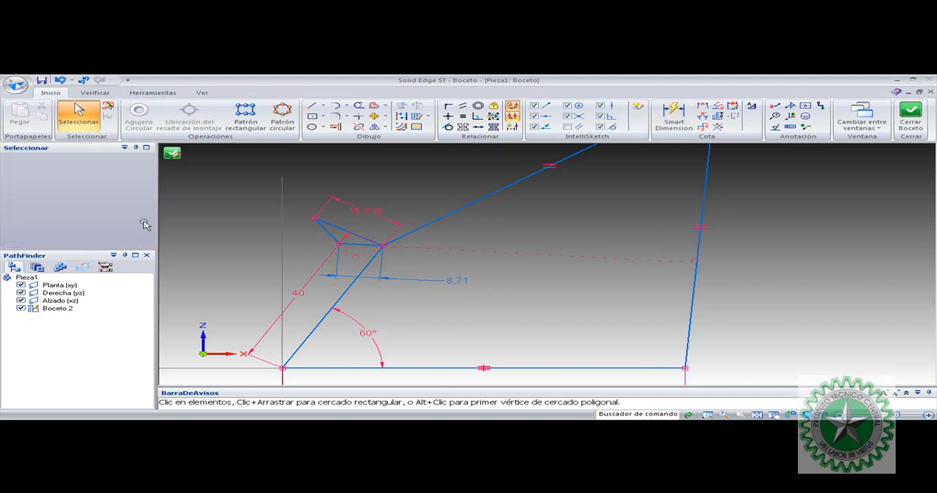
pyautogui.scroll(-3, 149, 199)
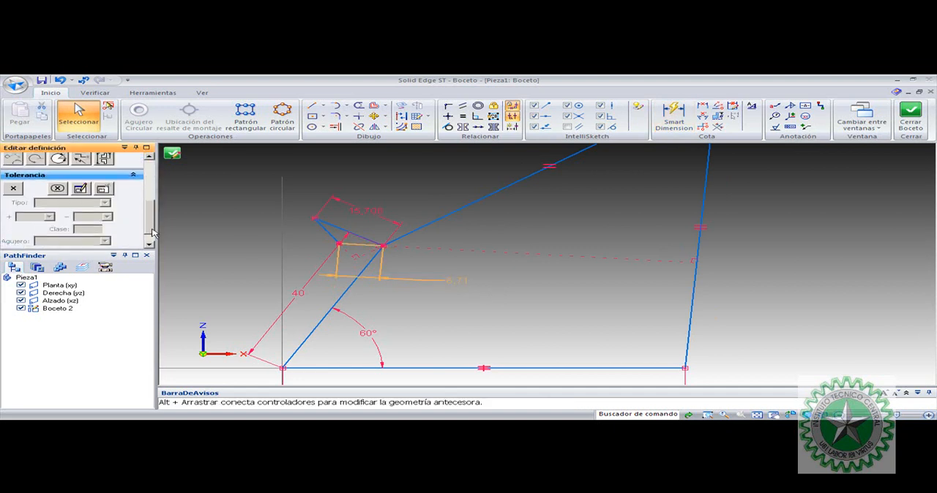
pyautogui.press('Escape')
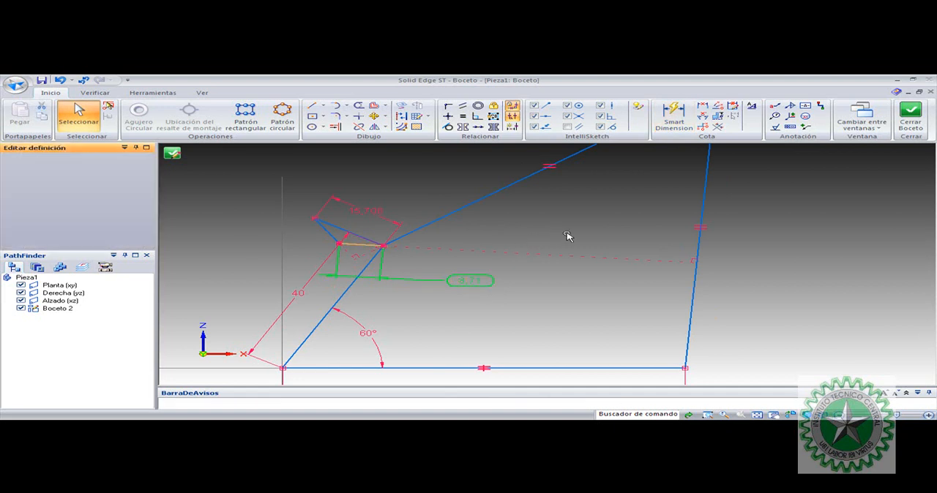
# Set the angle between the crank and the base line to 45°
pyautogui.scroll(-3, 594, 234)
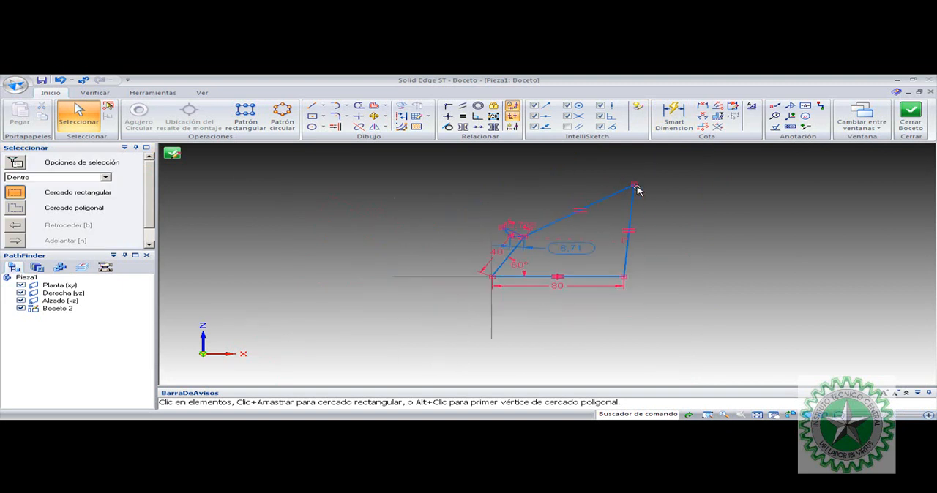
pyautogui.click(528, 268)
pyautogui.click(528, 268)
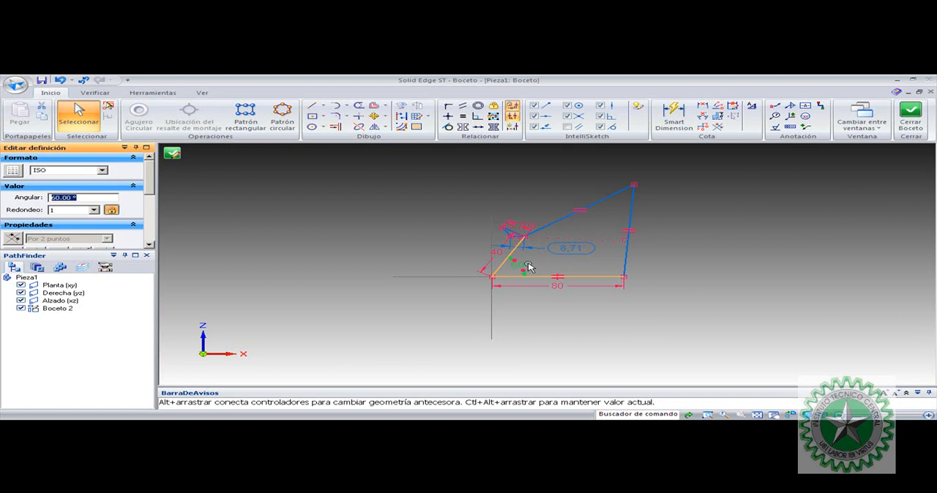
pyautogui.write('45')
pyautogui.press('Return')
pyautogui.click(508, 204)
pyautogui.press('Escape')
pyautogui.scroll(1, 547, 274)
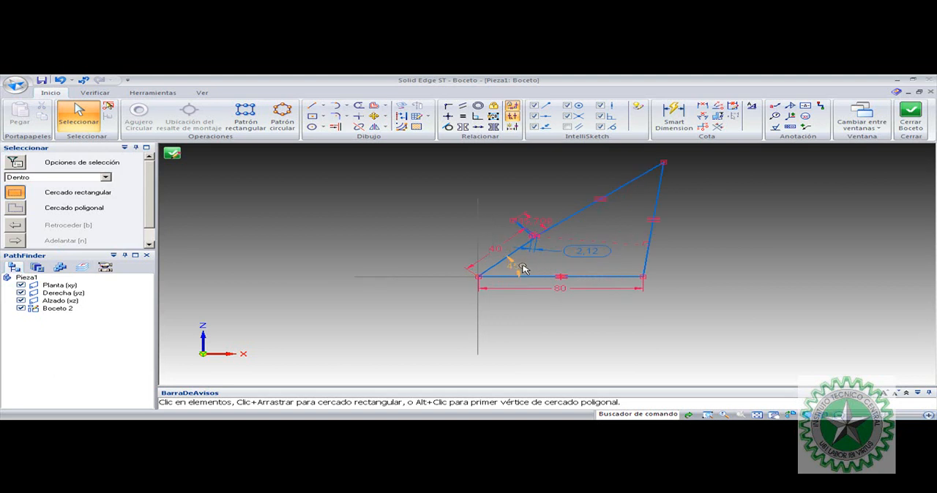
# Set the angle between the crank and the base line to 75°
pyautogui.click(517, 270)
pyautogui.click(583, 252)
pyautogui.click(515, 267)
pyautogui.write('75')
pyautogui.press('Return')
pyautogui.scroll(3, 555, 205)
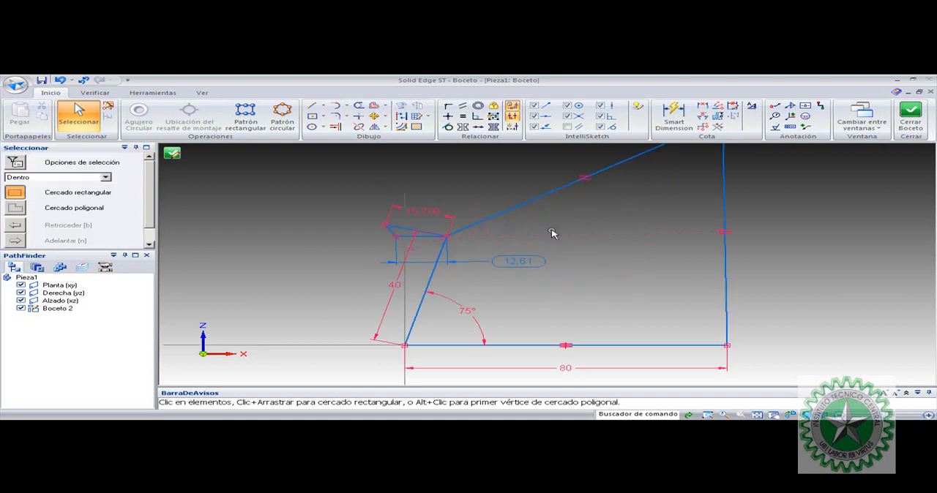
pyautogui.scroll(-3, 613, 231)
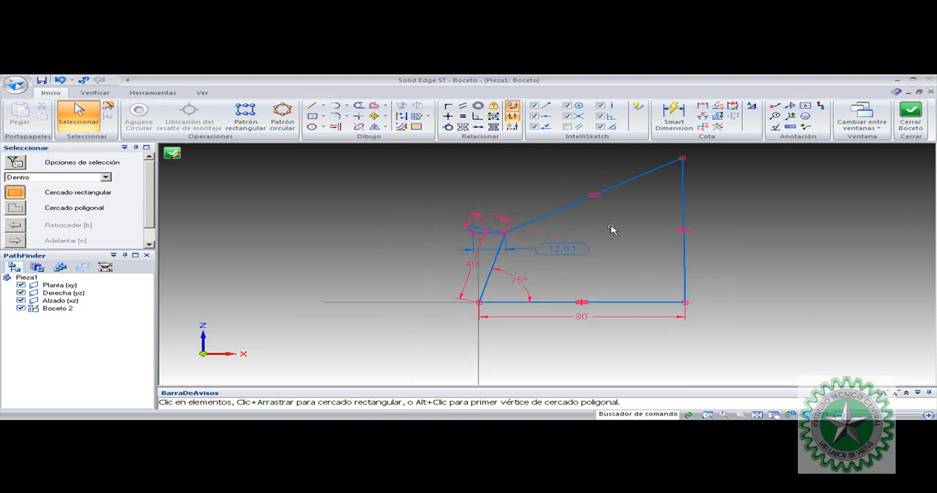
# Draw a second four-sided closed linkage with a horizontal base in the free space beside the first mechanism
pyautogui.scroll(-3, 613, 230)
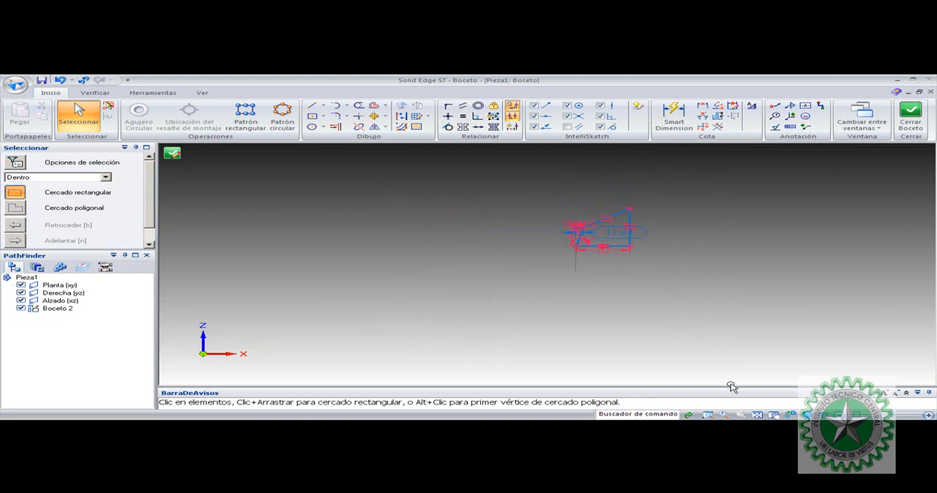
pyautogui.click(707, 415)
pyautogui.click(547, 188)
pyautogui.click(879, 262)
pyautogui.press('Escape')
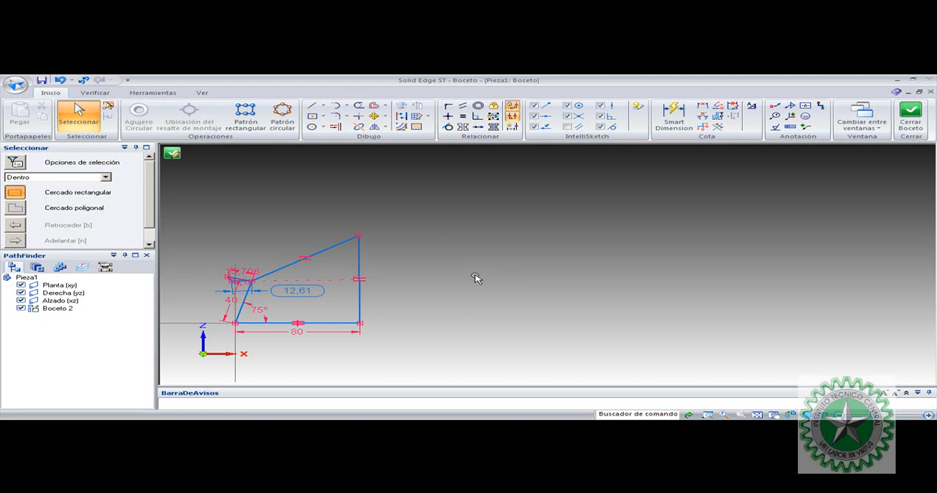
pyautogui.scroll(-1, 476, 278)
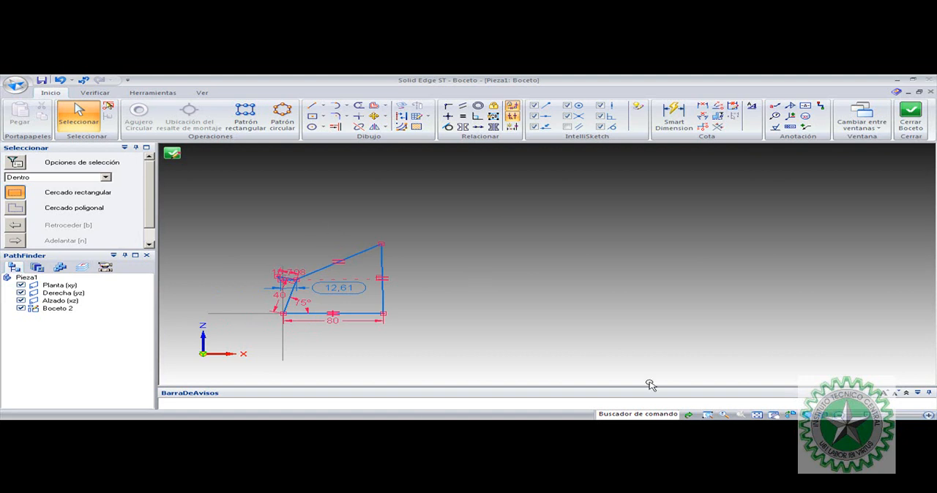
pyautogui.click(707, 415)
pyautogui.moveTo(246, 199)
pyautogui.mouseDown()
pyautogui.moveTo(495, 316)
pyautogui.moveTo(733, 331)
pyautogui.mouseUp()
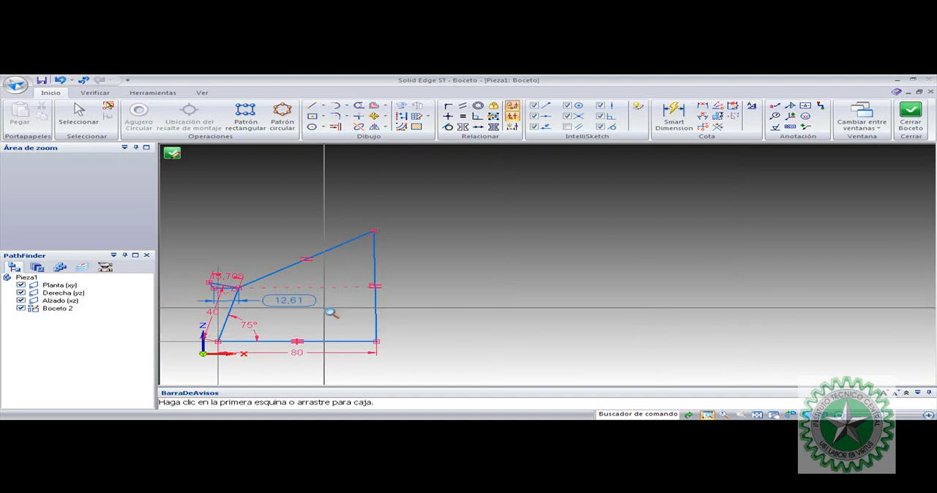
pyautogui.press('Escape')
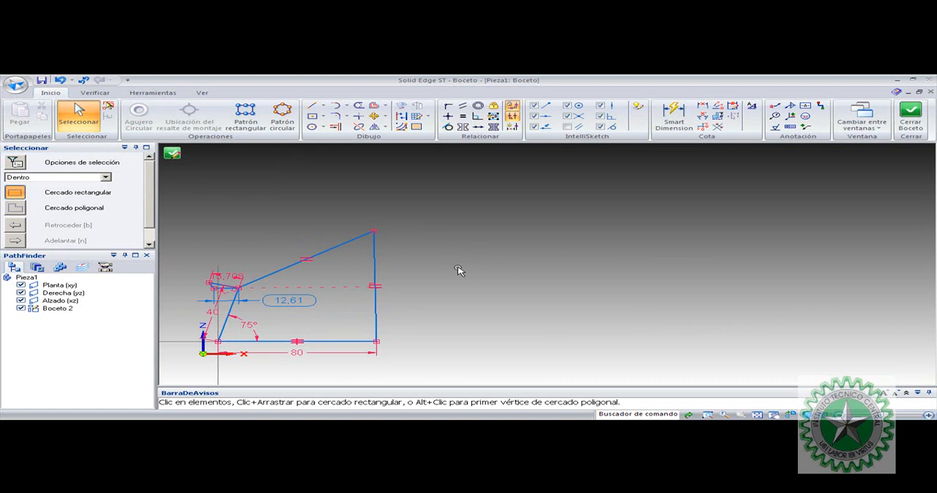
pyautogui.click(311, 106)
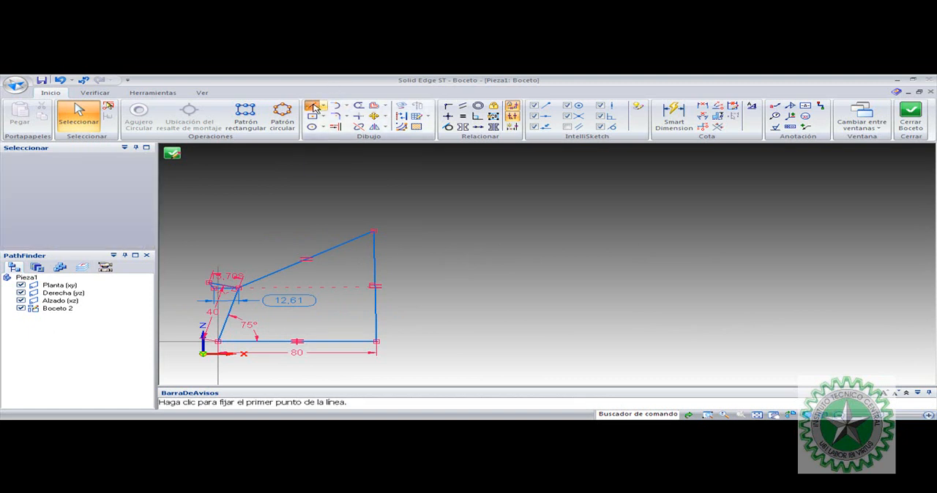
pyautogui.click(642, 341)
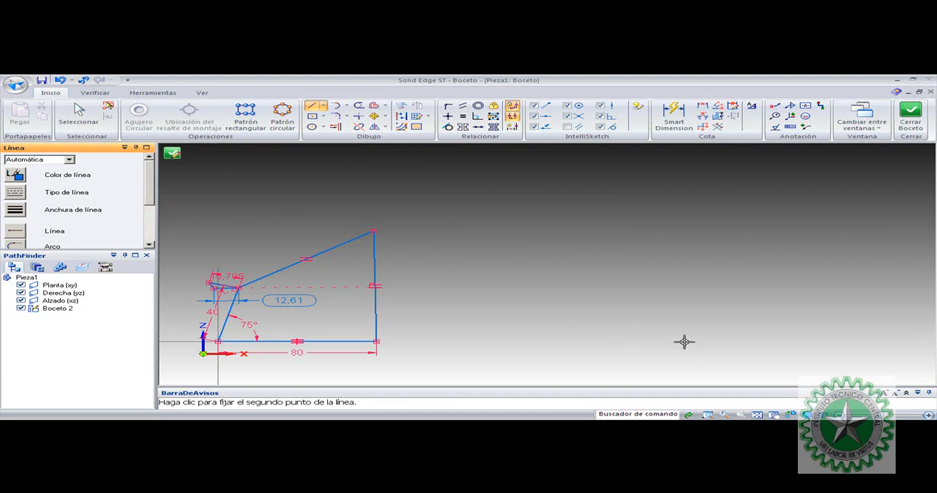
pyautogui.click(788, 341)
pyautogui.click(837, 250)
pyautogui.click(712, 272)
pyautogui.click(631, 341)
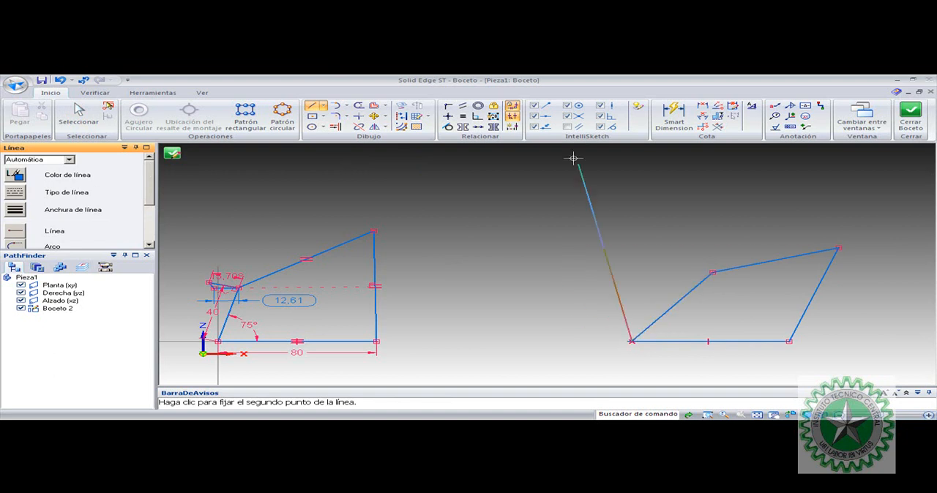
pyautogui.press('Escape')
# Postpone the system restart and trim the base line's overhang at the second linkage's lower-left corner
pyautogui.click(359, 106)
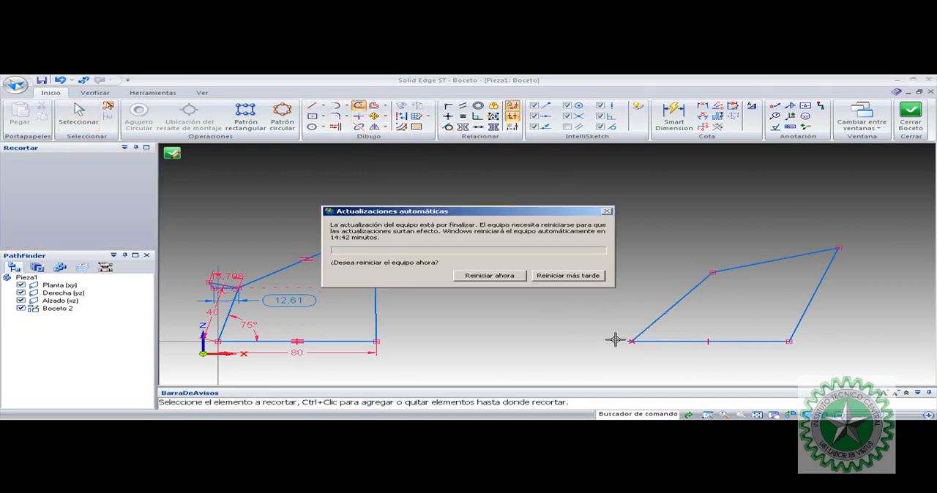
pyautogui.click(557, 280)
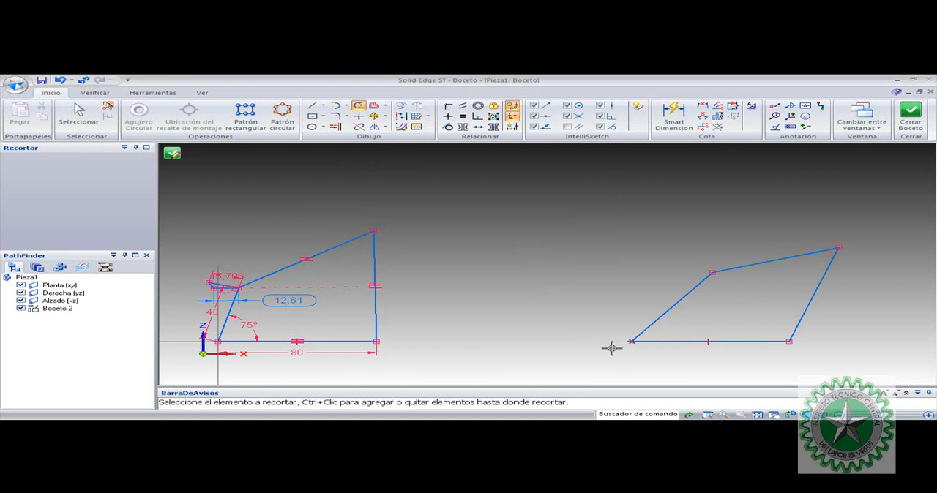
pyautogui.press('Escape')
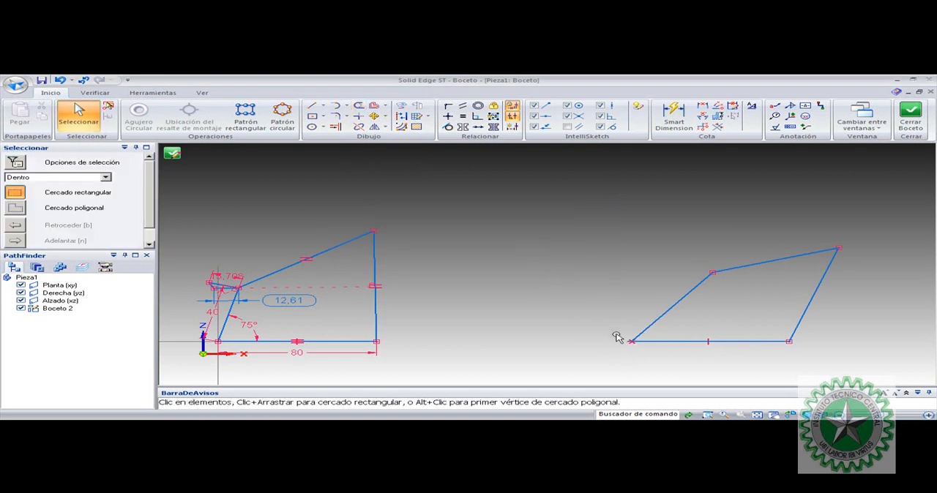
pyautogui.click(358, 105)
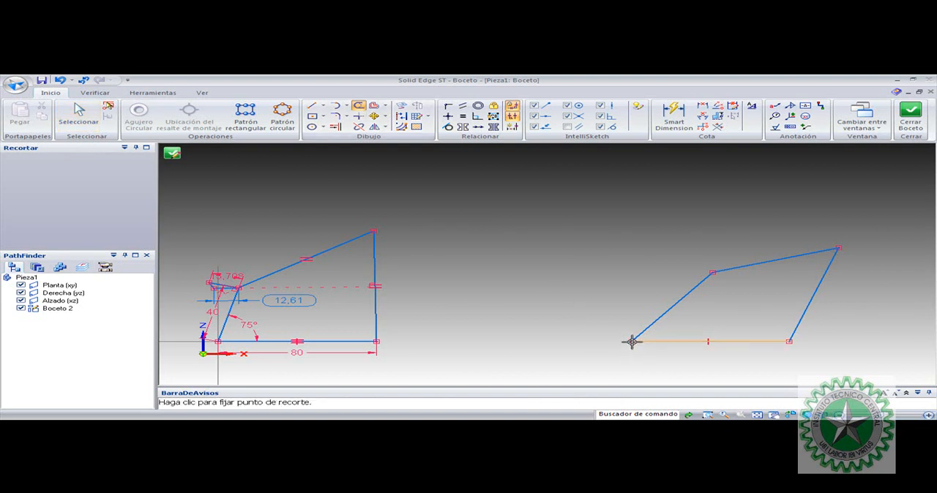
pyautogui.press('Escape')
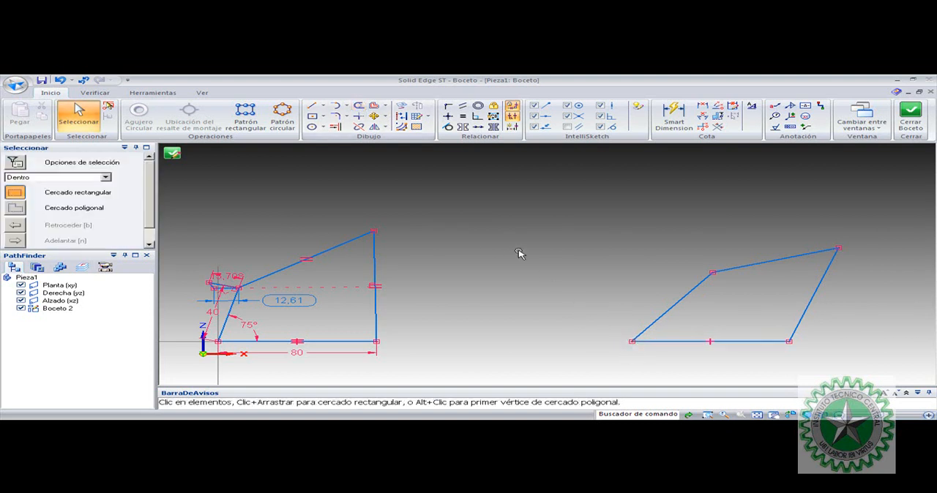
# Align the second linkage's lower-left corner horizontally with the first mechanism's lower-right pivot
pyautogui.click(447, 115)
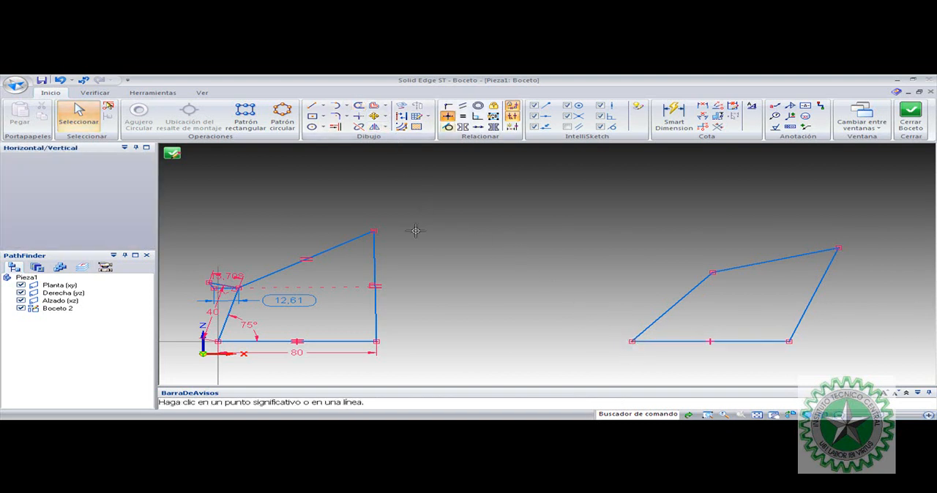
pyautogui.click(377, 335)
pyautogui.click(630, 341)
pyautogui.press('Escape')
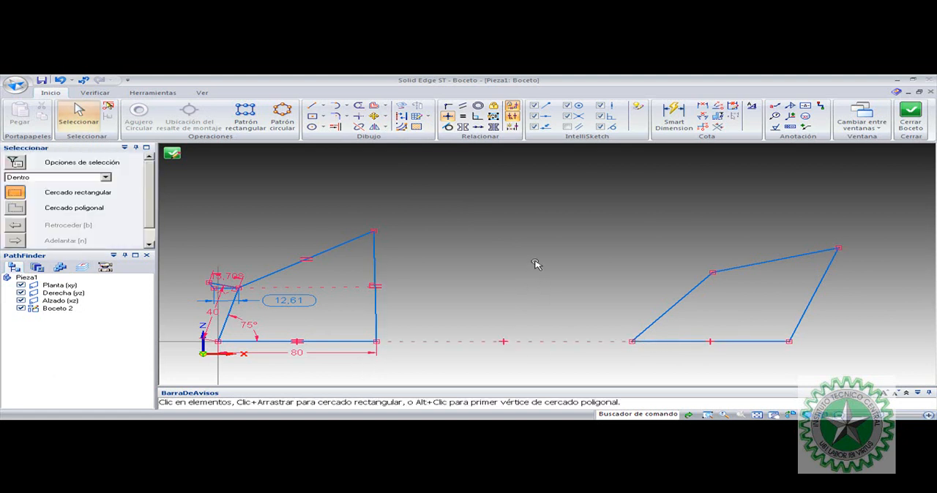
# Make the second linkage's base line equal in length to the first mechanism's base line
pyautogui.click(477, 342)
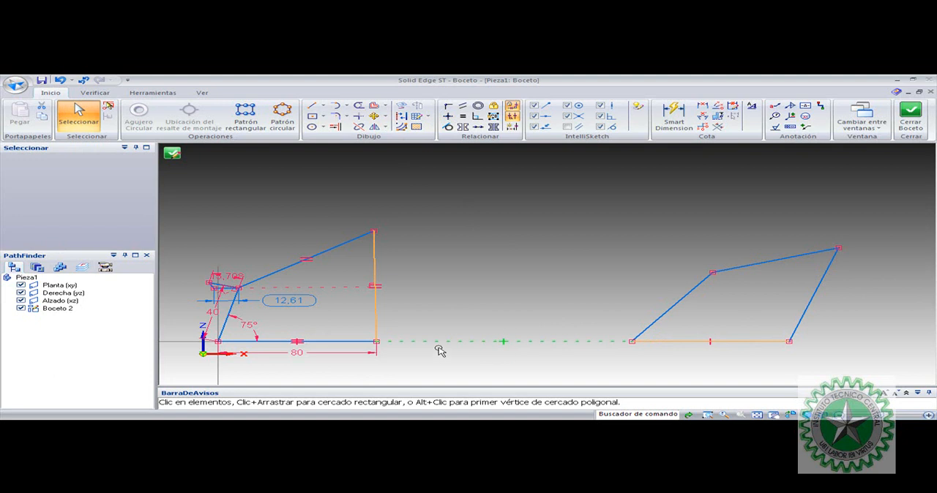
pyautogui.click(539, 291)
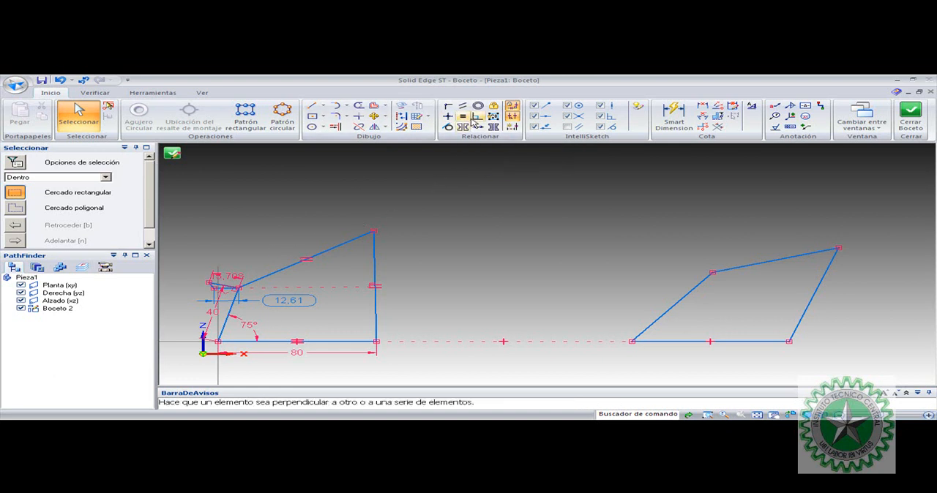
pyautogui.click(463, 117)
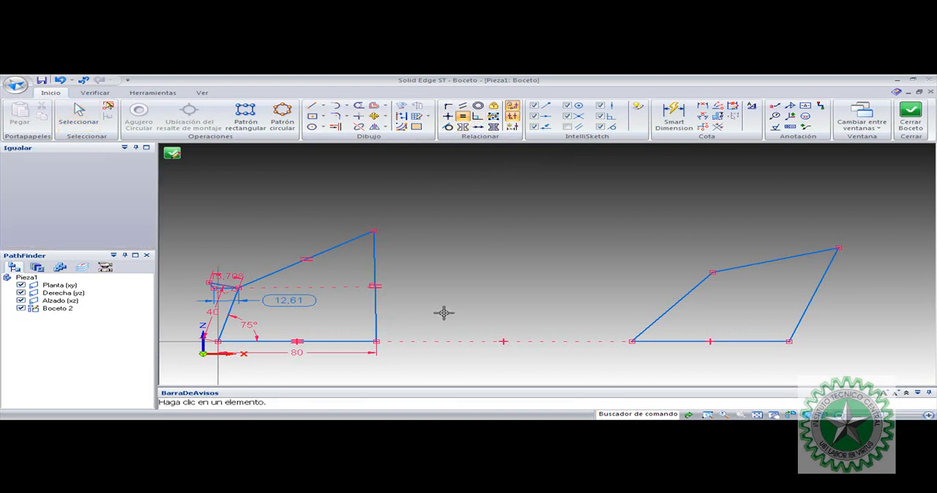
pyautogui.click(357, 341)
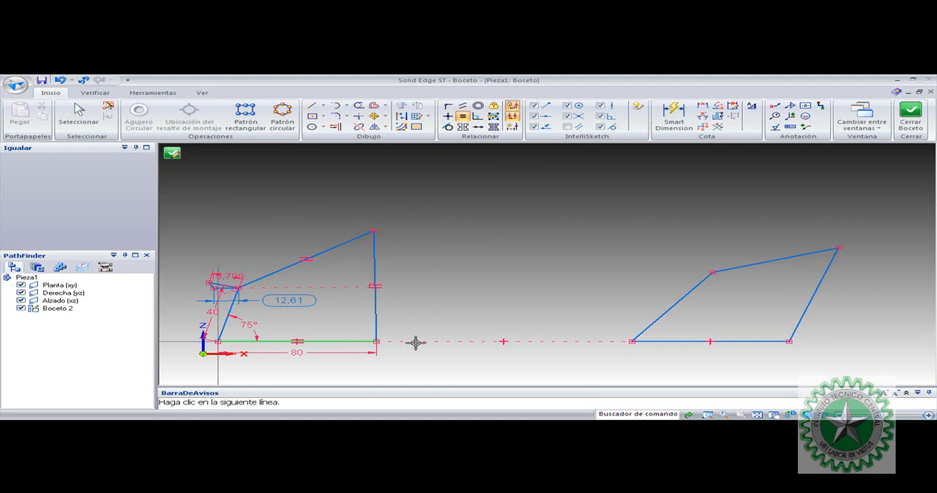
pyautogui.click(686, 341)
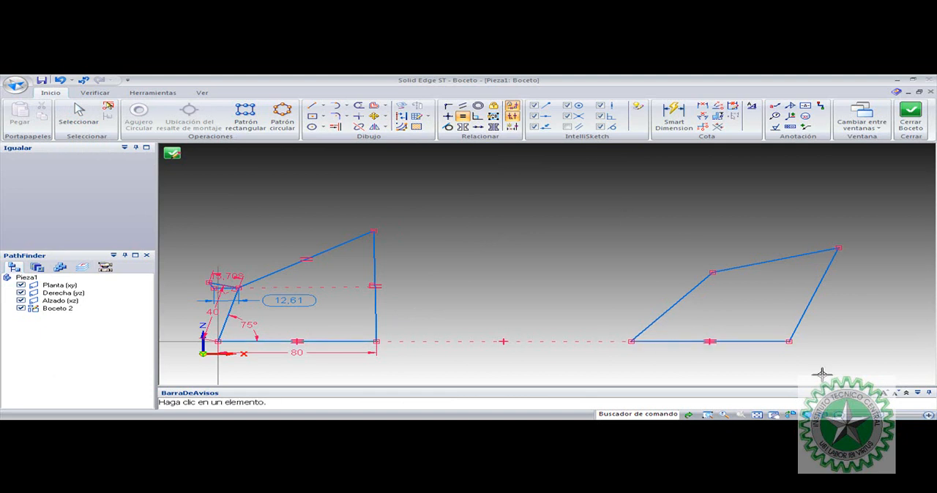
# Make the second linkage's right link equal to its base, and its upper link equal to the right link
pyautogui.click(755, 341)
pyautogui.click(804, 315)
pyautogui.click(810, 278)
pyautogui.click(771, 261)
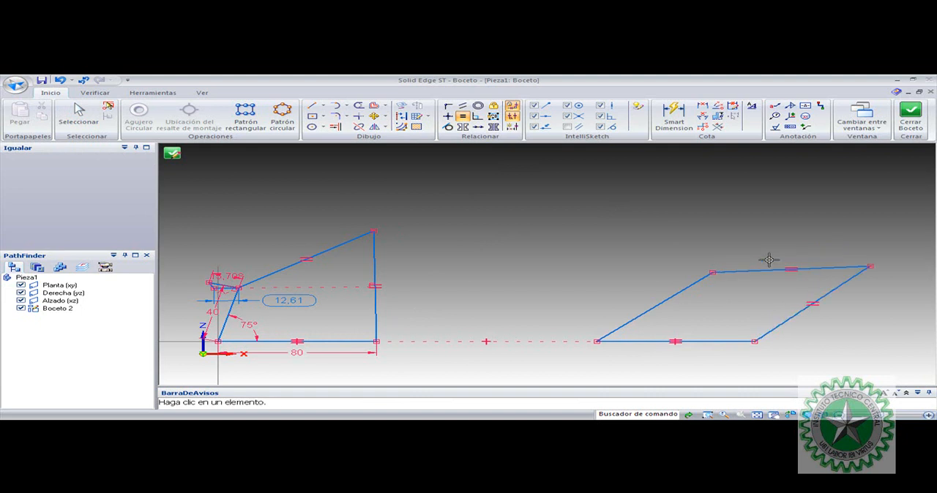
pyautogui.press('Escape')
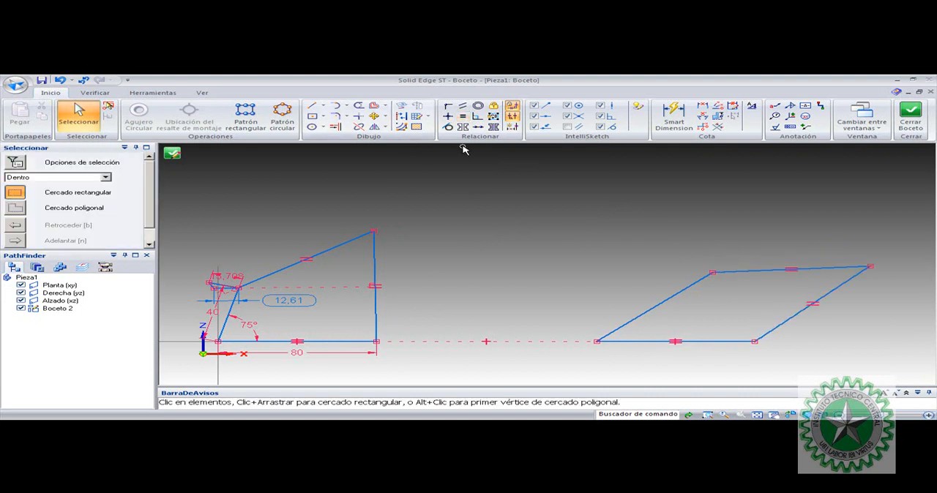
# Make the second linkage's crank equal in length to the first mechanism's crank
pyautogui.click(464, 119)
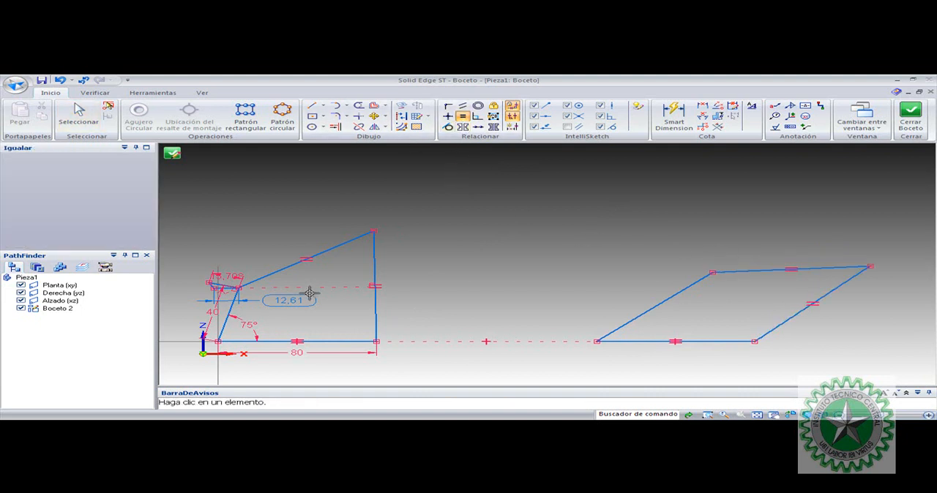
pyautogui.click(225, 324)
pyautogui.click(631, 320)
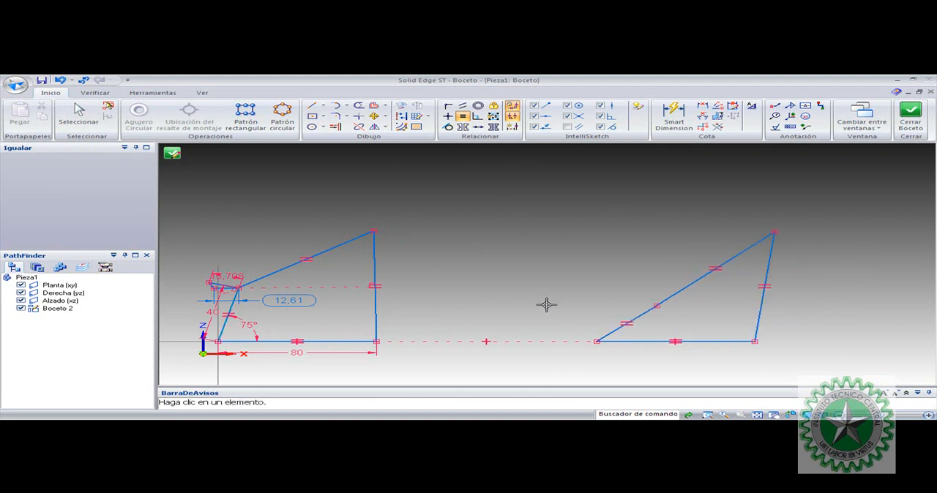
pyautogui.press('Escape')
# Reposition the second linkage farther from the first mechanism and open its crank so its pose resembles the first mechanism's
pyautogui.click(645, 316)
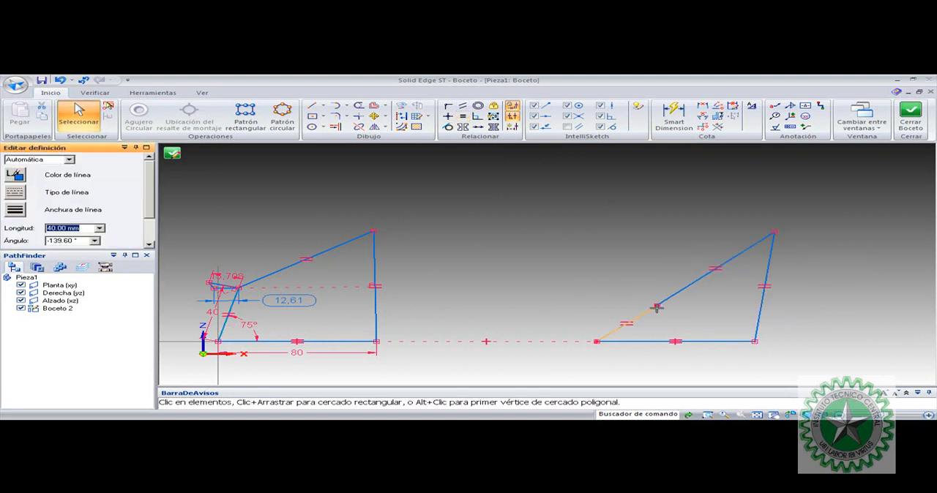
pyautogui.moveTo(620, 294)
pyautogui.mouseDown()
pyautogui.moveTo(517, 355)
pyautogui.moveTo(625, 337)
pyautogui.moveTo(604, 358)
pyautogui.moveTo(661, 284)
pyautogui.moveTo(515, 299)
pyautogui.moveTo(596, 339)
pyautogui.moveTo(631, 303)
pyautogui.moveTo(583, 262)
pyautogui.mouseUp()
pyautogui.click(583, 261)
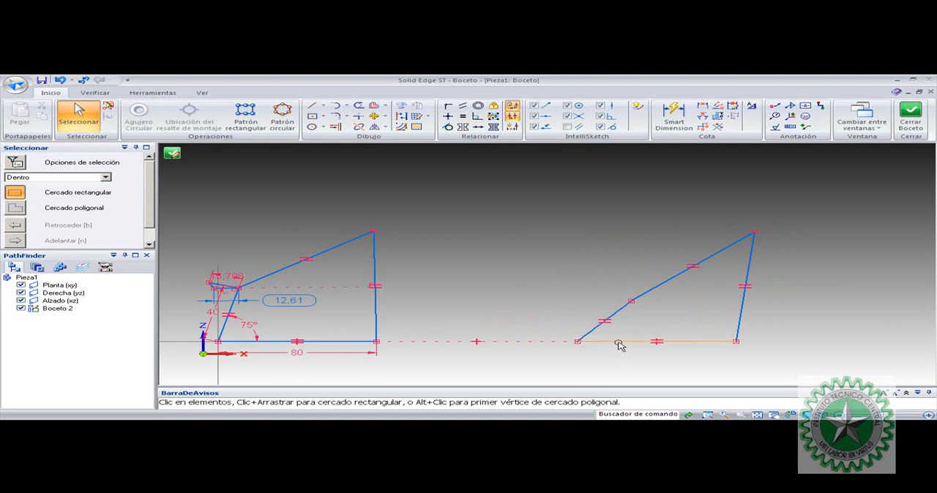
pyautogui.click(596, 328)
pyautogui.click(590, 341)
pyautogui.moveTo(610, 342); pyautogui.dragTo(599, 341)
pyautogui.moveTo(614, 303); pyautogui.dragTo(695, 306)
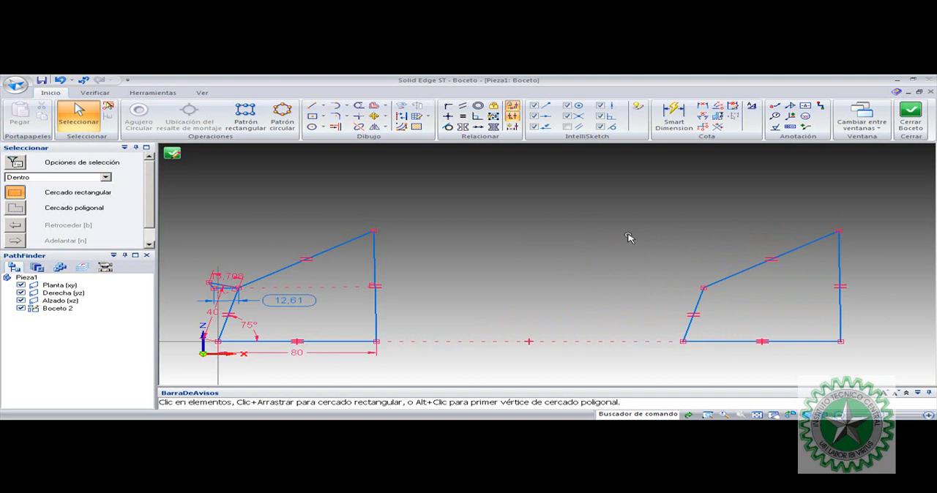
# Lock the second linkage's base line in place and swing its crank by the upper joint to test the motion
pyautogui.click(726, 344)
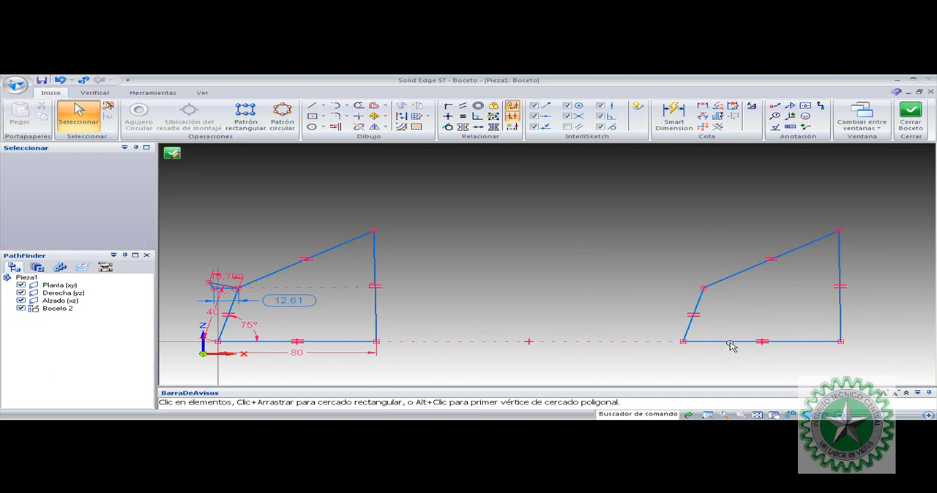
pyautogui.click(494, 108)
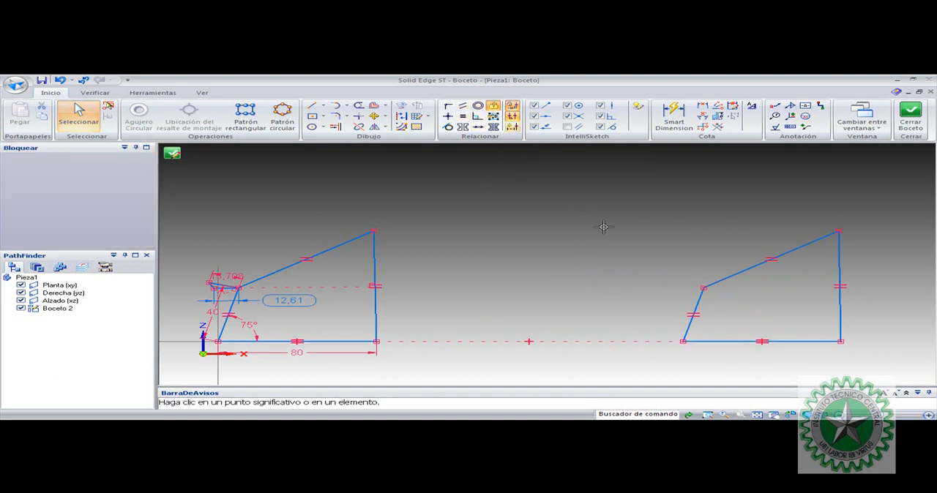
pyautogui.click(729, 341)
pyautogui.click(468, 264)
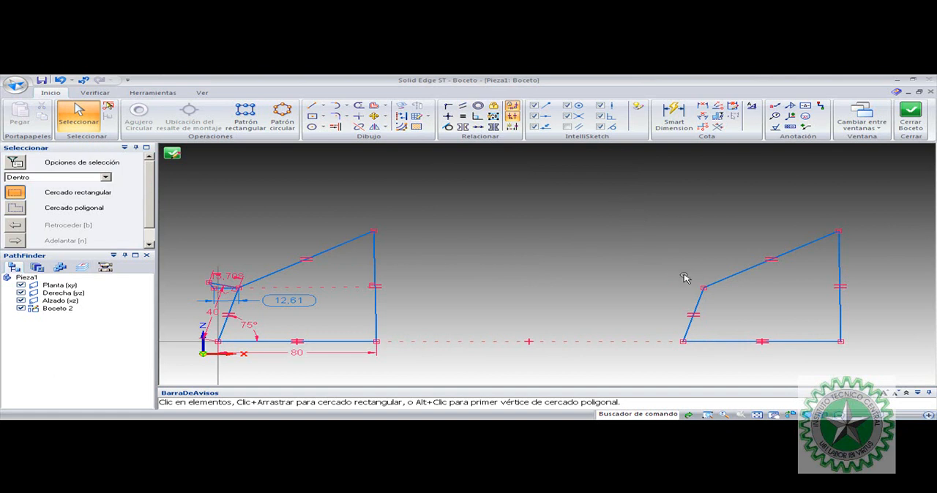
pyautogui.click(695, 316)
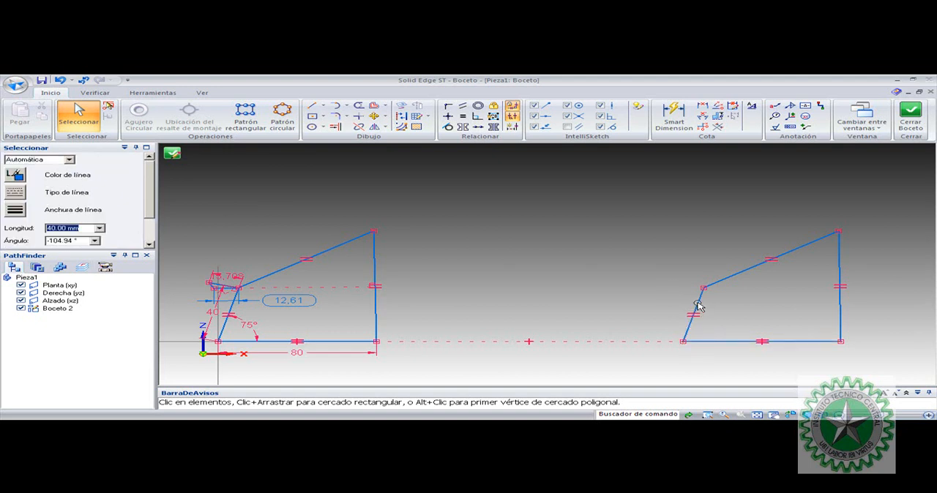
pyautogui.moveTo(704, 287); pyautogui.dragTo(671, 269)
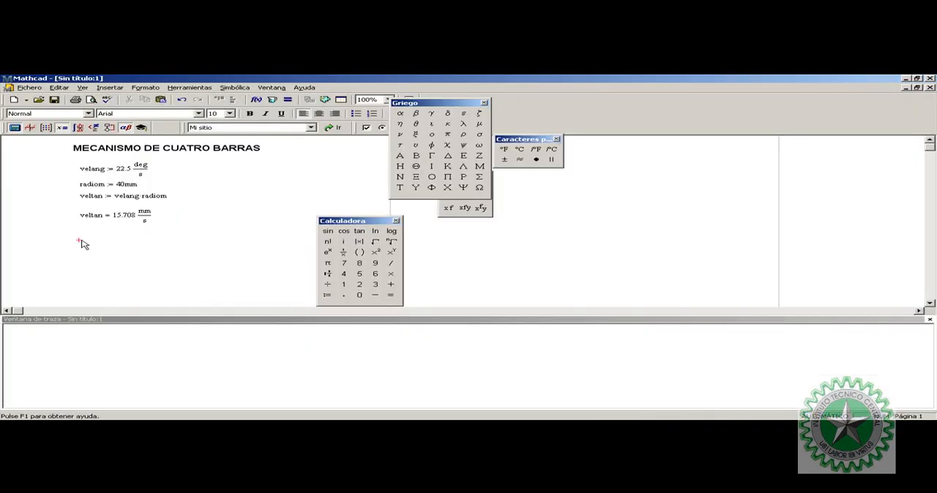
# Switch to Mathcad and define CIR as nesl·(nesl − 1)/2 below the tangential velocity result
pyautogui.click(81, 242)
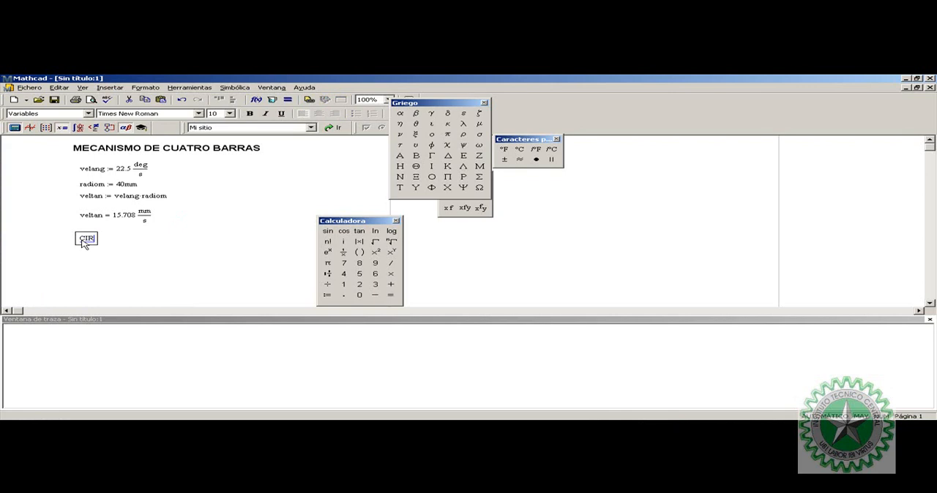
pyautogui.write('CIR := ')
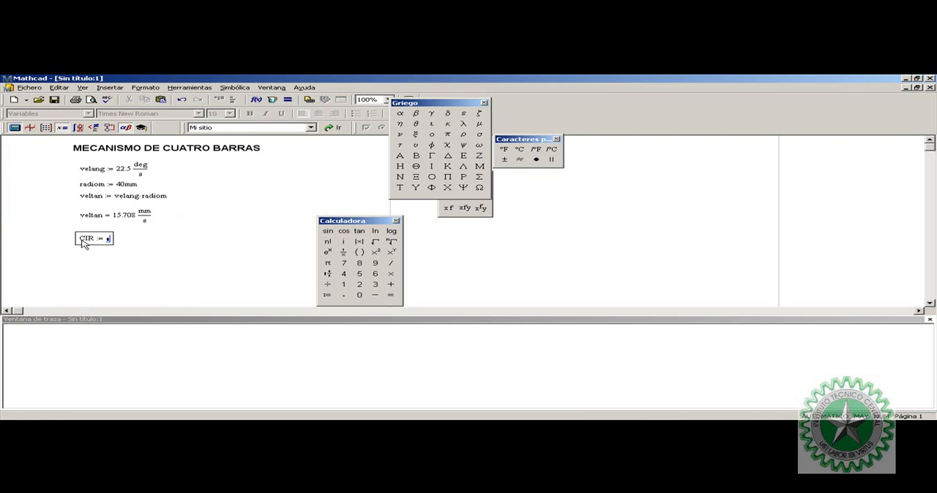
pyautogui.write('N')
pyautogui.press('BackSpace')
pyautogui.write('n')
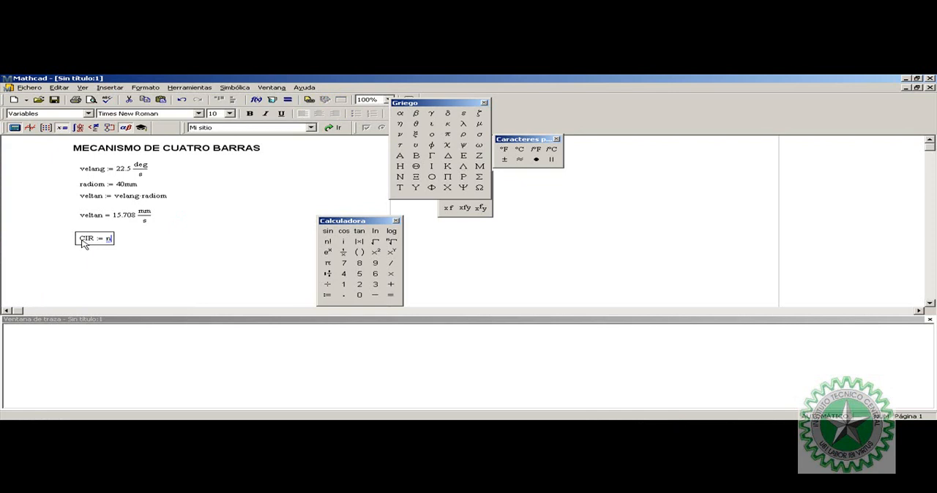
pyautogui.write('*')
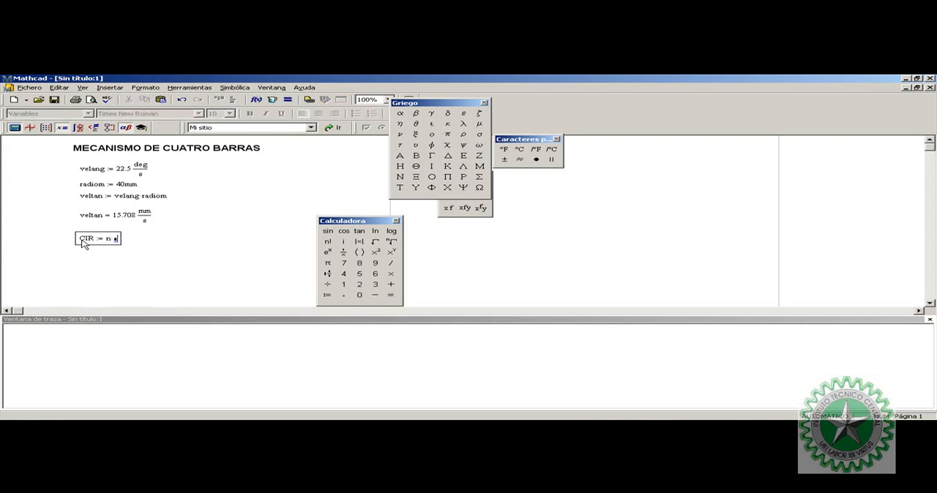
pyautogui.write('es')
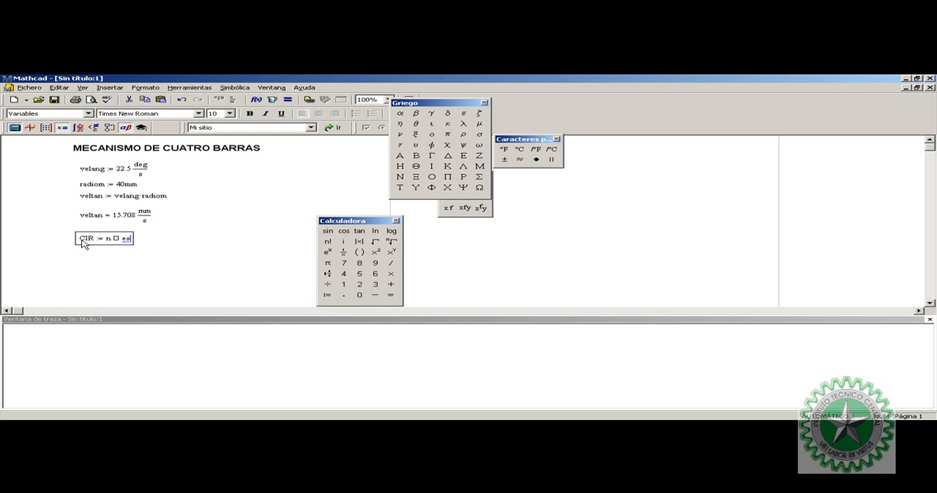
pyautogui.press('BackSpace')
pyautogui.press('BackSpace')
pyautogui.press('BackSpace')
pyautogui.press('BackSpace')
pyautogui.press('BackSpace')
pyautogui.press('BackSpace')
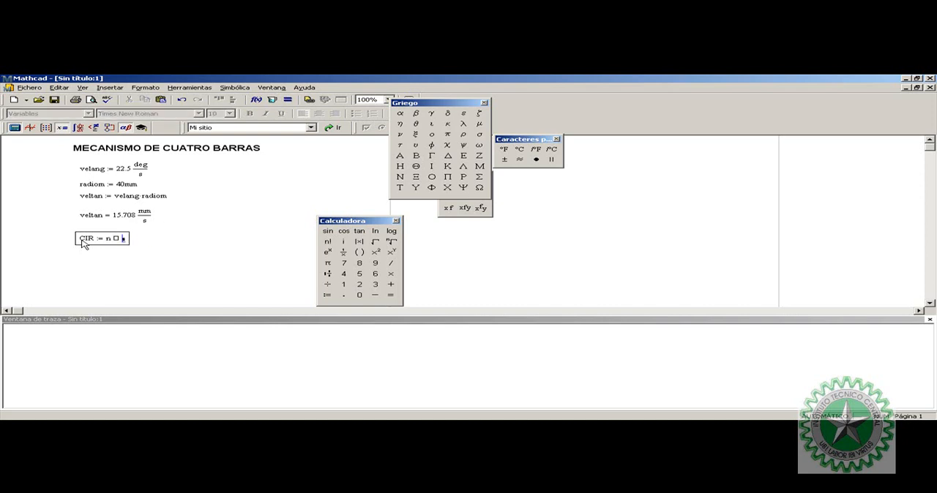
pyautogui.write('nesl')
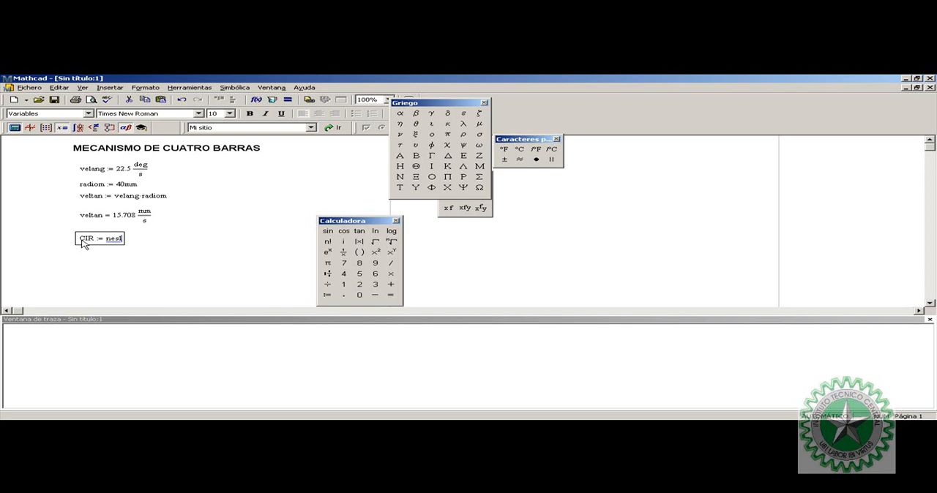
pyautogui.write('*')
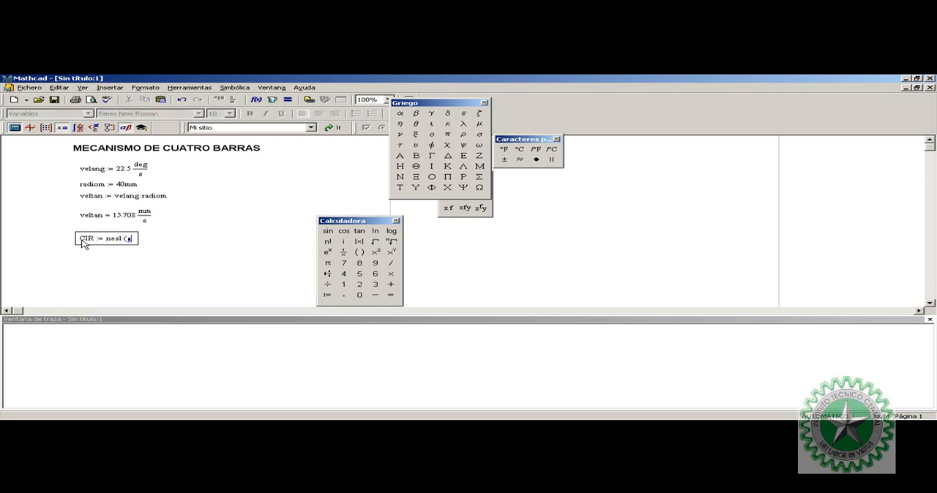
pyautogui.write('nesl')
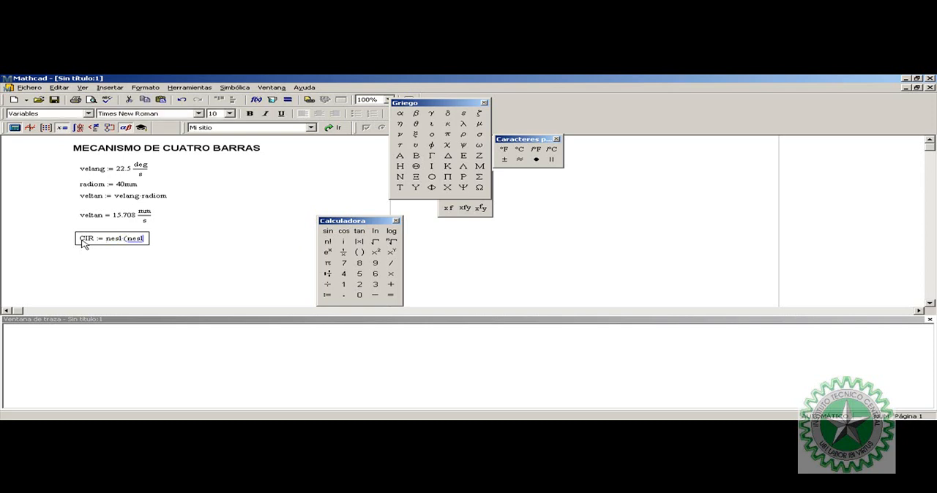
pyautogui.write('-1')
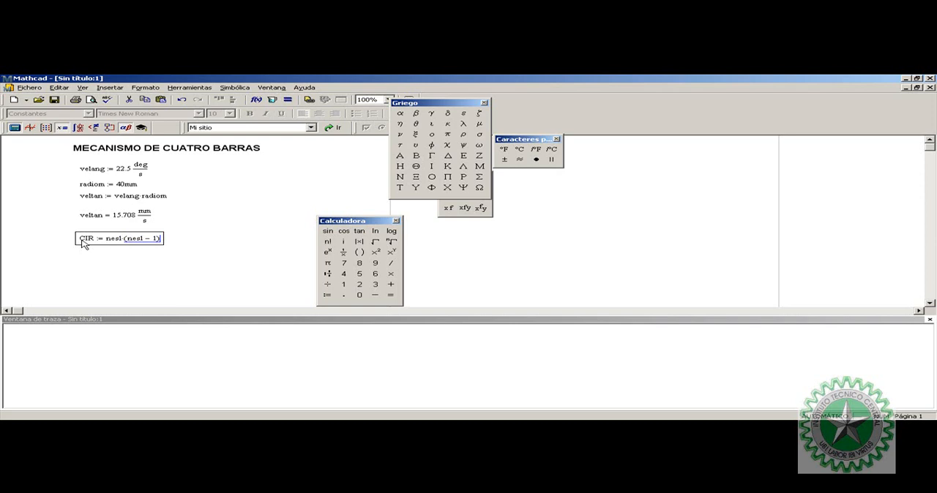
pyautogui.write('/2')
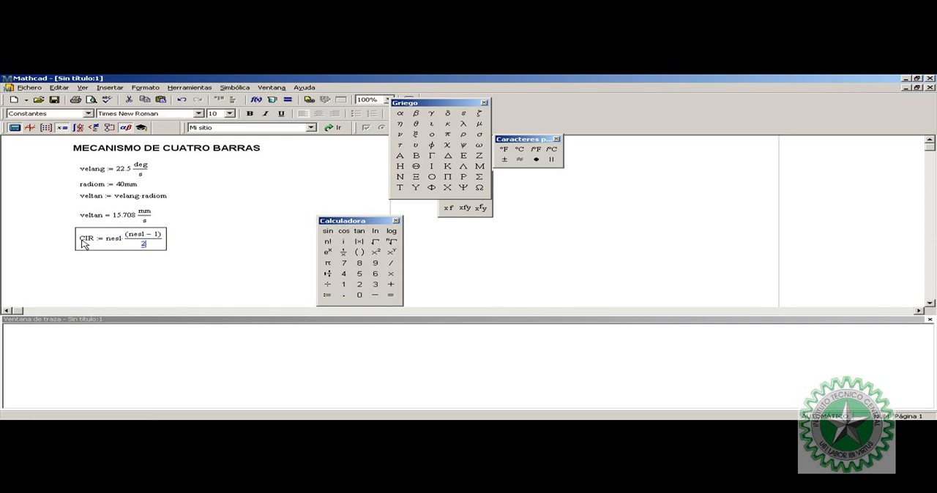
pyautogui.click(134, 276)
# Move the CIR definition down slightly and define nesl as 4 above it
pyautogui.moveTo(166, 245); pyautogui.dragTo(141, 245)
pyautogui.click(74, 233)
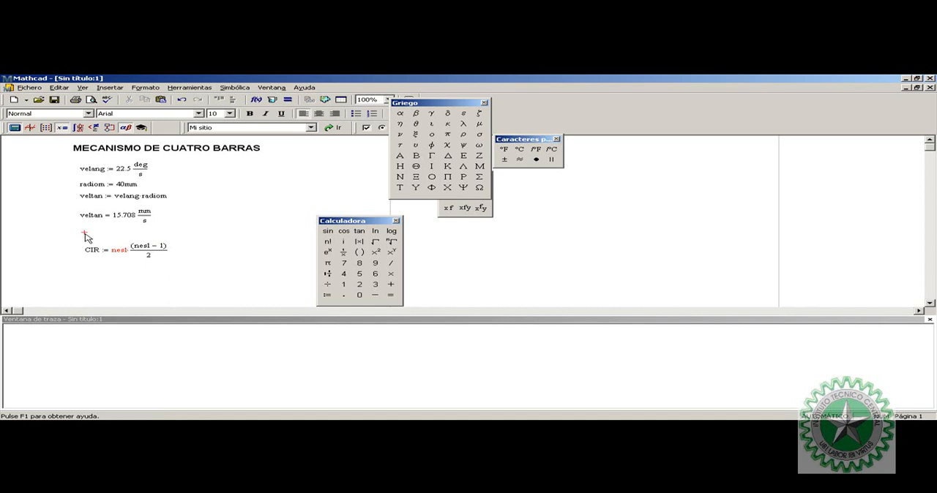
pyautogui.write('nesl')
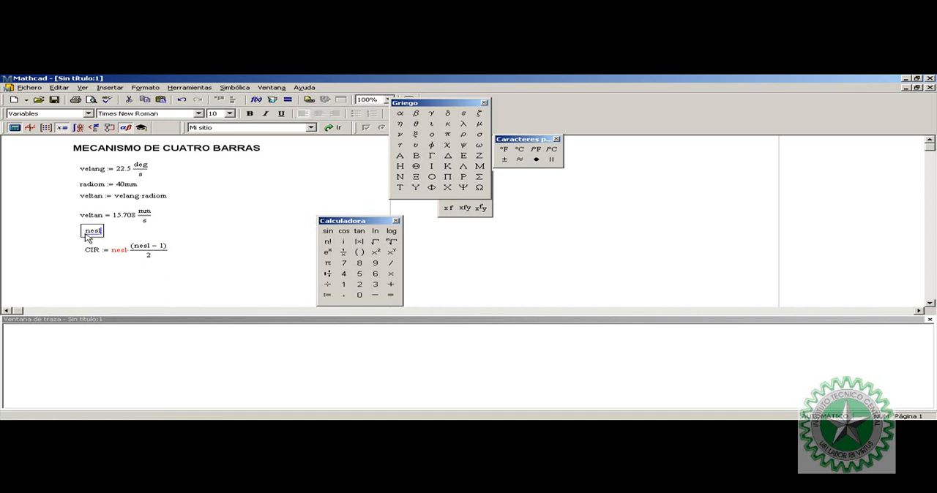
pyautogui.write(' := 4')
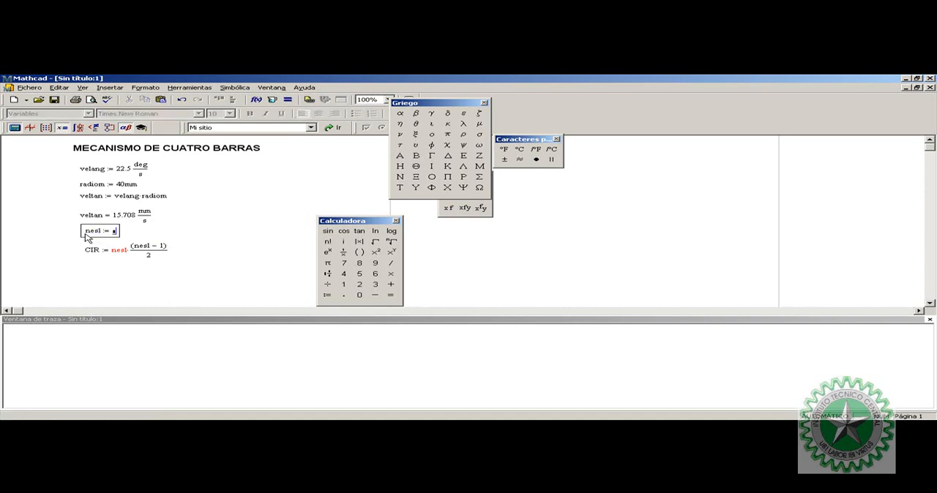
pyautogui.click(199, 267)
# Align all the worksheet equations from velang to CIR along a common left edge
pyautogui.moveTo(199, 267); pyautogui.dragTo(135, 248)
pyautogui.moveTo(189, 270); pyautogui.dragTo(82, 218)
pyautogui.moveTo(150, 267); pyautogui.dragTo(85, 168)
pyautogui.click(234, 100)
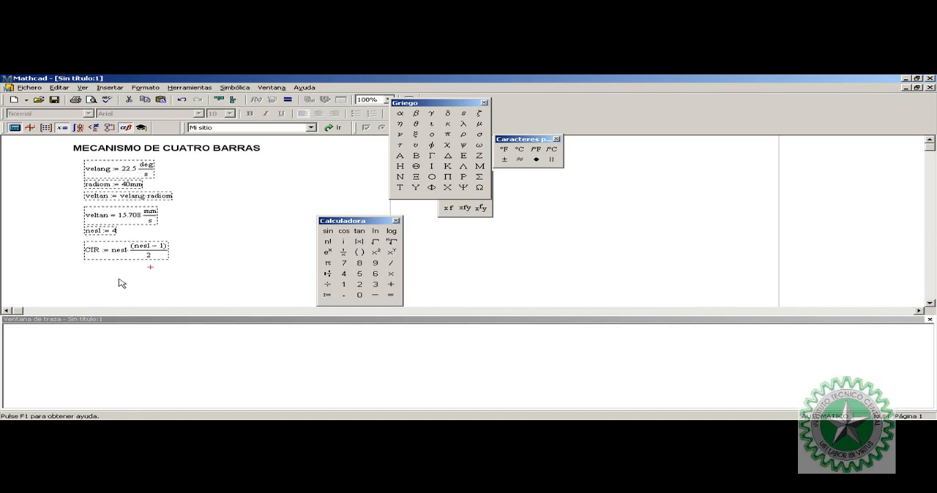
# Evaluate CIR below its definition to display the numeric result
pyautogui.click(99, 277)
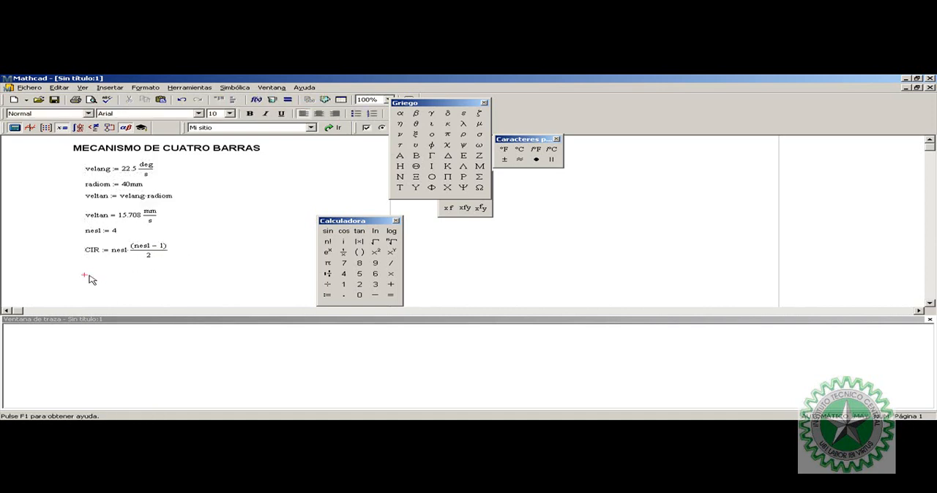
pyautogui.write('CIR = 6')
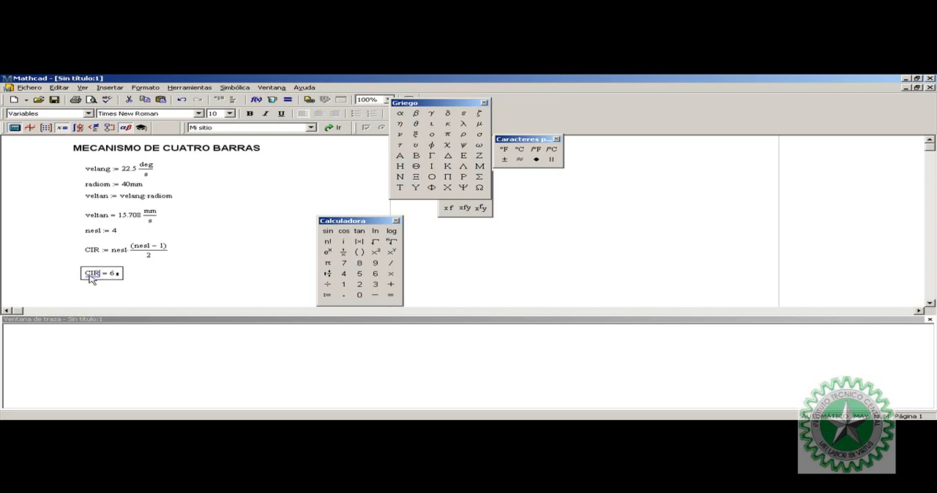
pyautogui.click(149, 278)
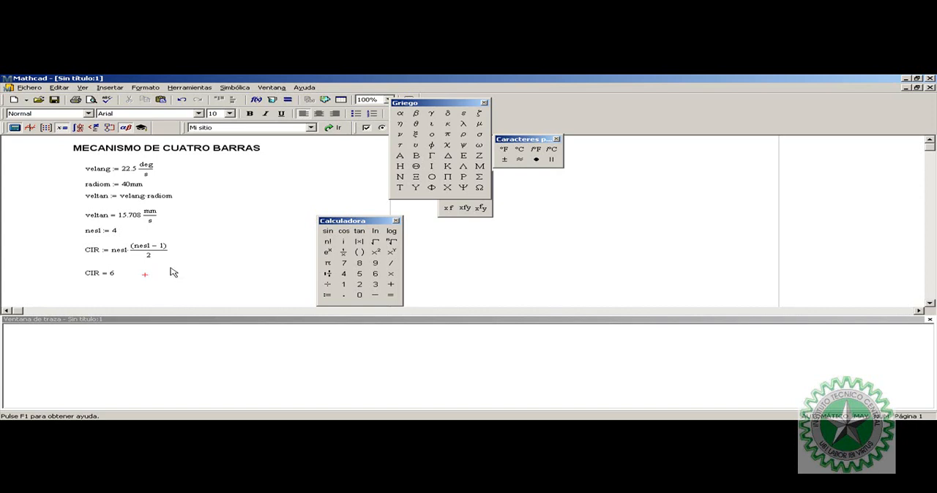
# Switch back to the four-bar linkage sketch in Solid Edge
pyautogui.hotkey('alt', 'Tab')
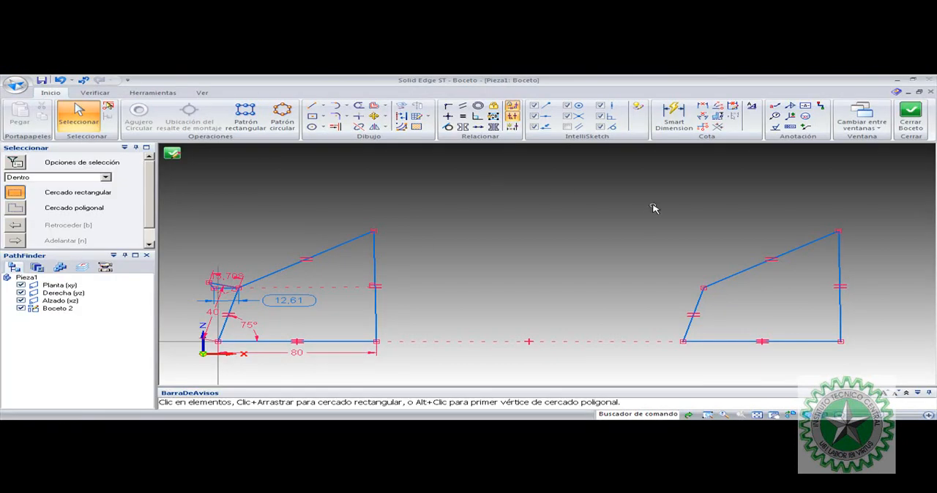
pyautogui.click(311, 106)
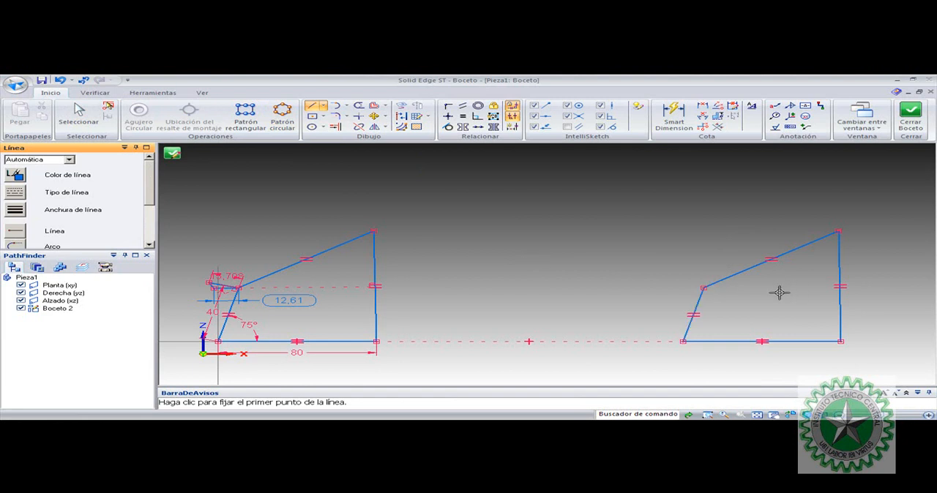
pyautogui.press('Escape')
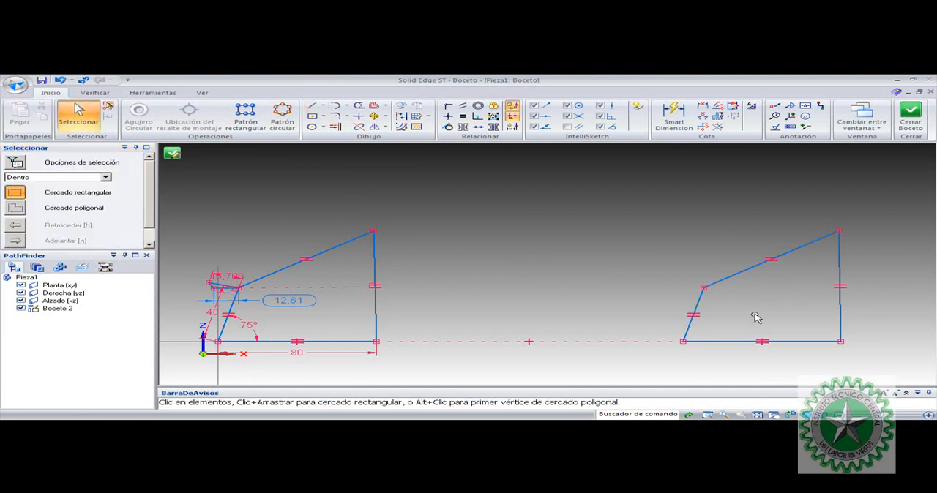
pyautogui.click(743, 341)
pyautogui.click(750, 302)
pyautogui.click(695, 310)
pyautogui.click(750, 299)
# Draw two connected lines on the second linkage, from the crank's upper joint down to a point left of it and back to the crank's ground pivot
pyautogui.click(312, 105)
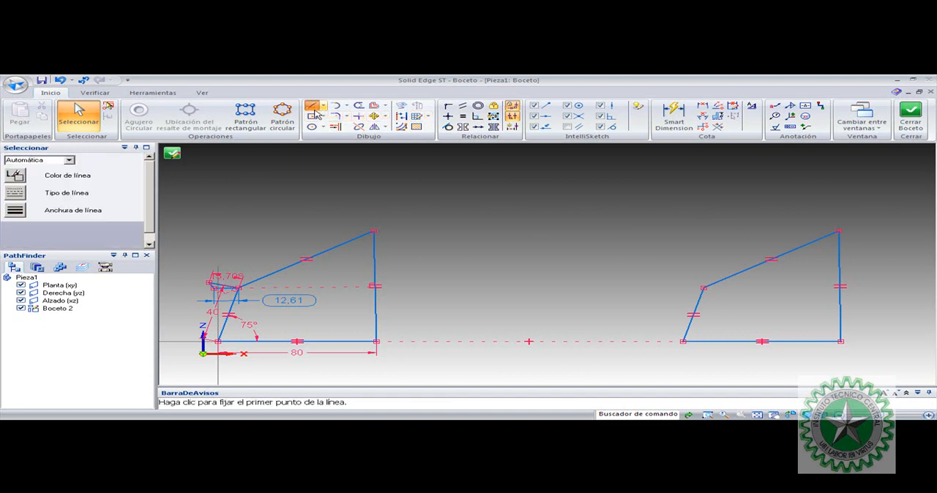
pyautogui.click(703, 288)
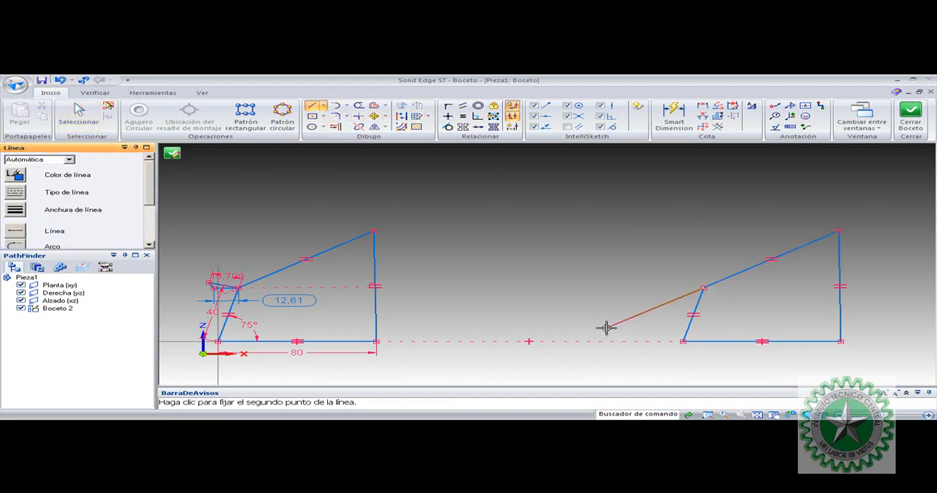
pyautogui.click(577, 340)
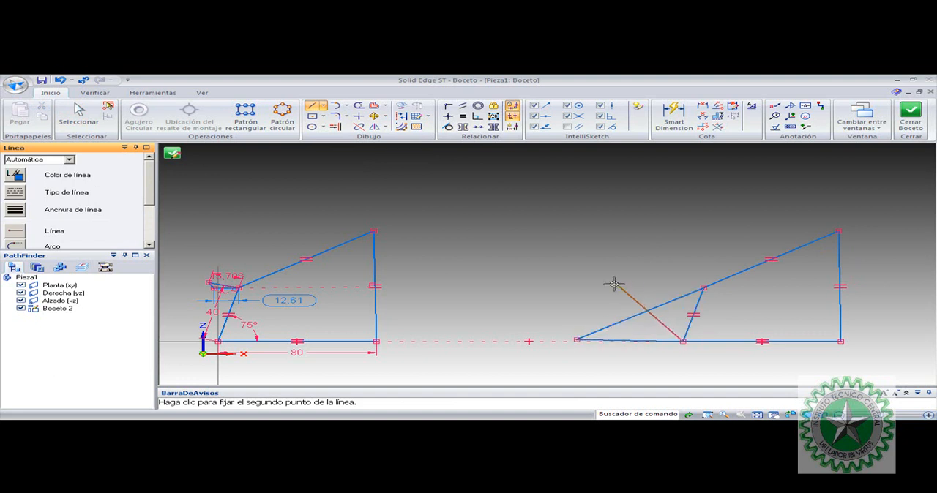
pyautogui.press('Escape')
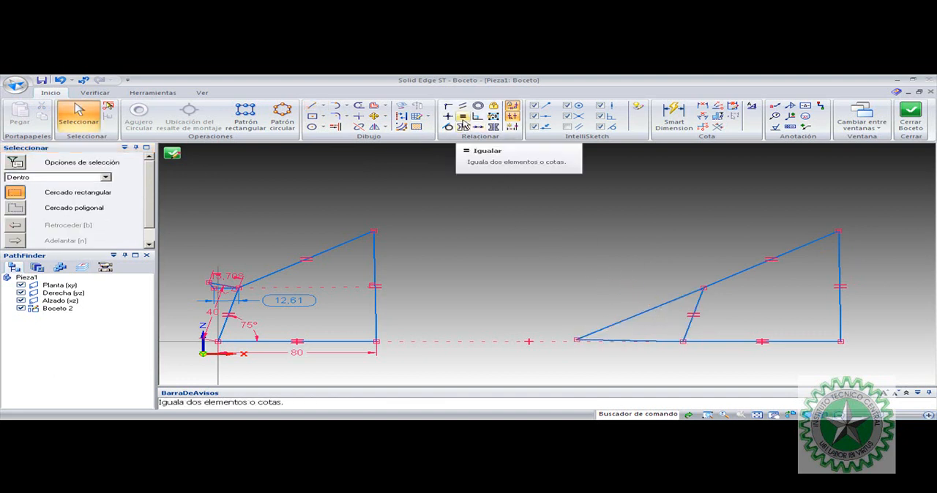
# Make the new sloped line parallel to the second linkage's coupler and the new lower line parallel to its ground link
pyautogui.click(462, 106)
pyautogui.click(680, 296)
pyautogui.click(722, 279)
pyautogui.click(644, 342)
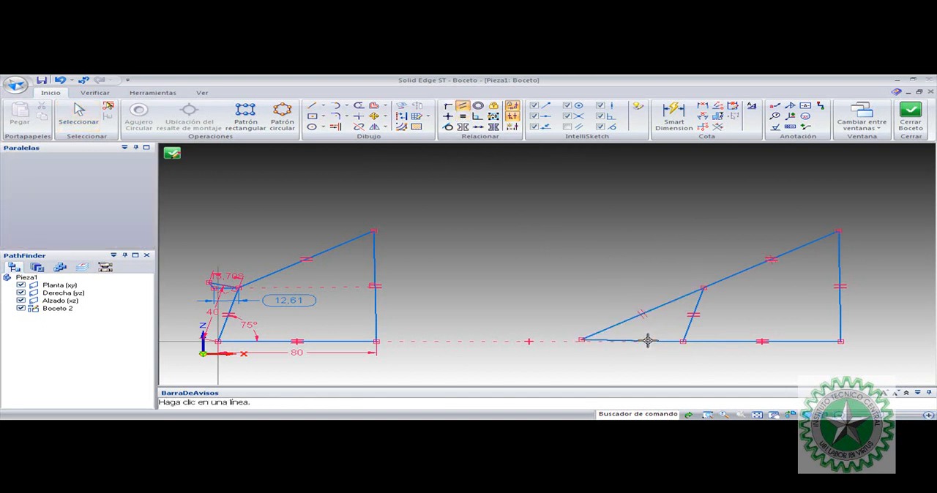
pyautogui.click(730, 341)
pyautogui.press('Escape')
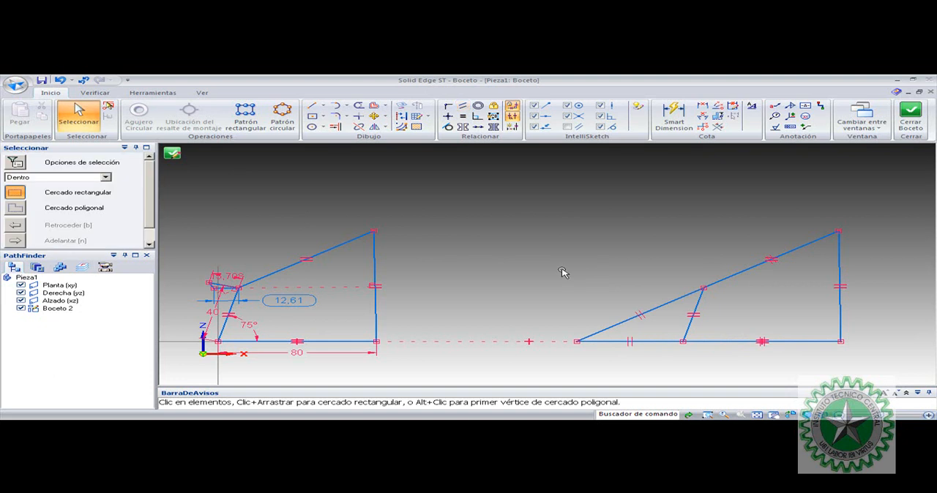
# Change the colour of the two extension lines left of the second linkage's crank to yellow
pyautogui.click(622, 323)
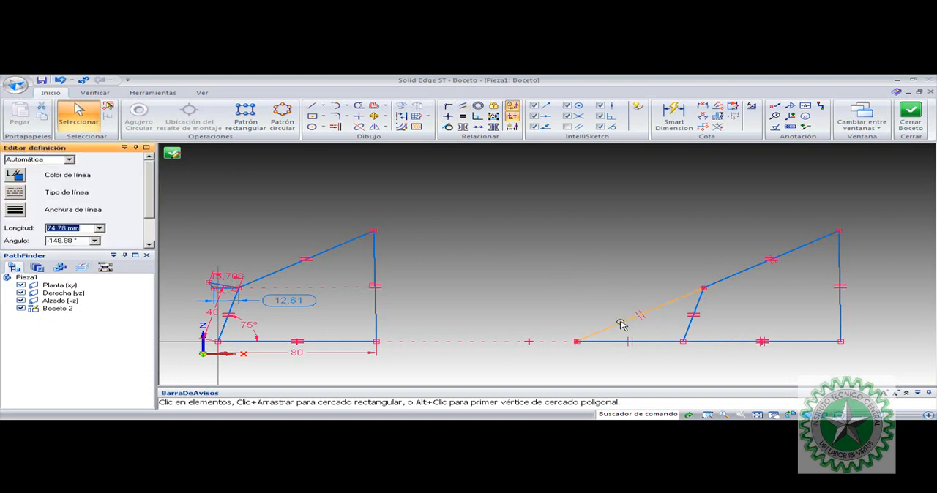
pyautogui.keyDown('ctrl'); pyautogui.click(599, 341); pyautogui.keyUp('ctrl')
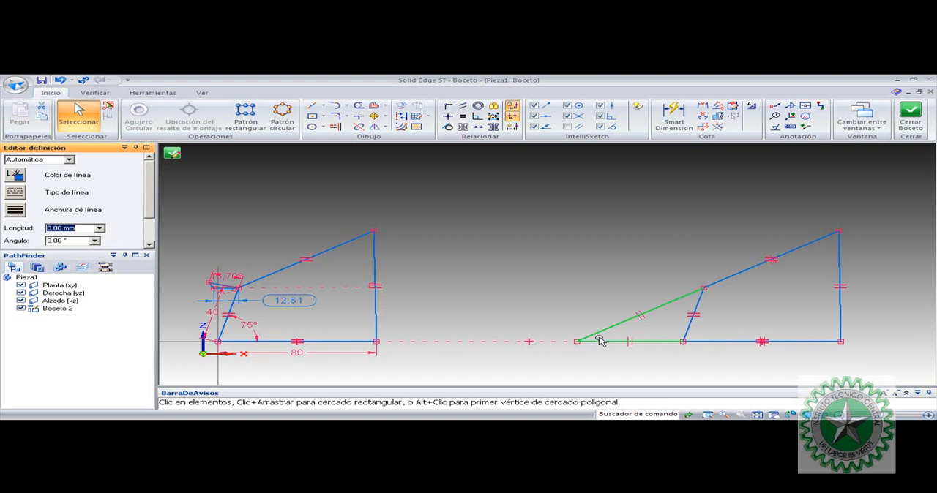
pyautogui.click(15, 176)
pyautogui.click(122, 199)
pyautogui.click(530, 244)
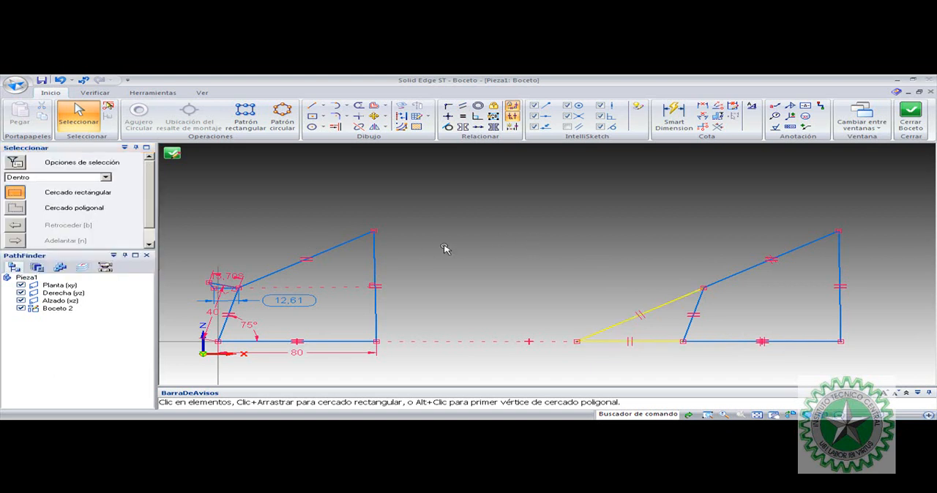
# Draw two lines above the second linkage from each end of the coupler, meeting at a common upper apex
pyautogui.click(312, 106)
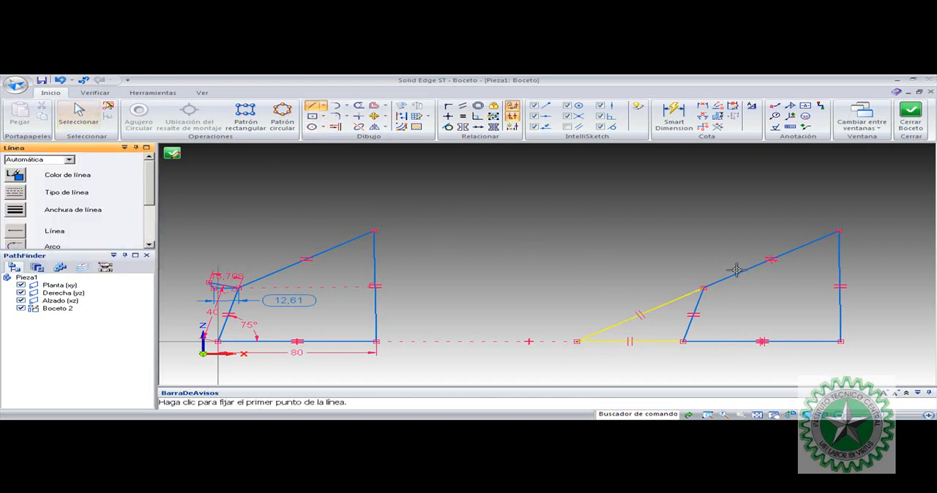
pyautogui.click(704, 287)
pyautogui.click(811, 160)
pyautogui.click(840, 230)
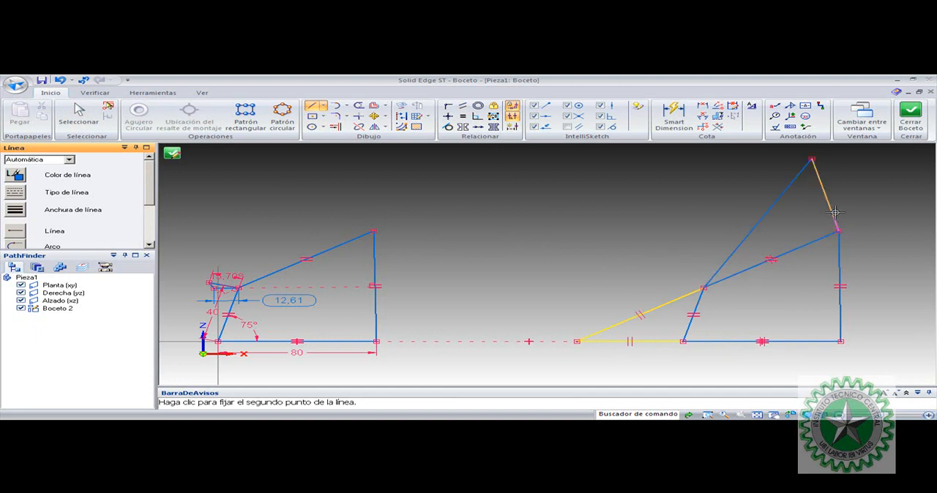
pyautogui.press('Escape')
# Make the two upper lines parallel to the second linkage's crank and rocker respectively, as extensions of those links
pyautogui.click(464, 109)
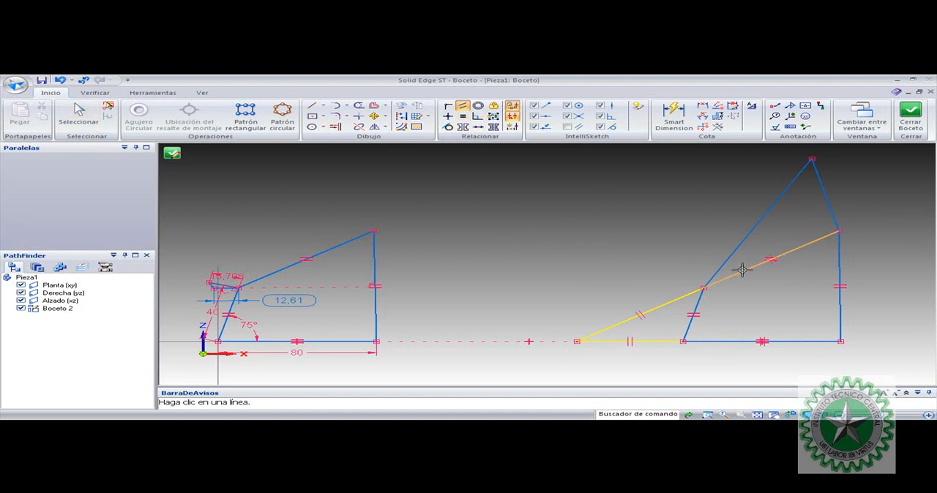
pyautogui.click(840, 272)
pyautogui.click(836, 216)
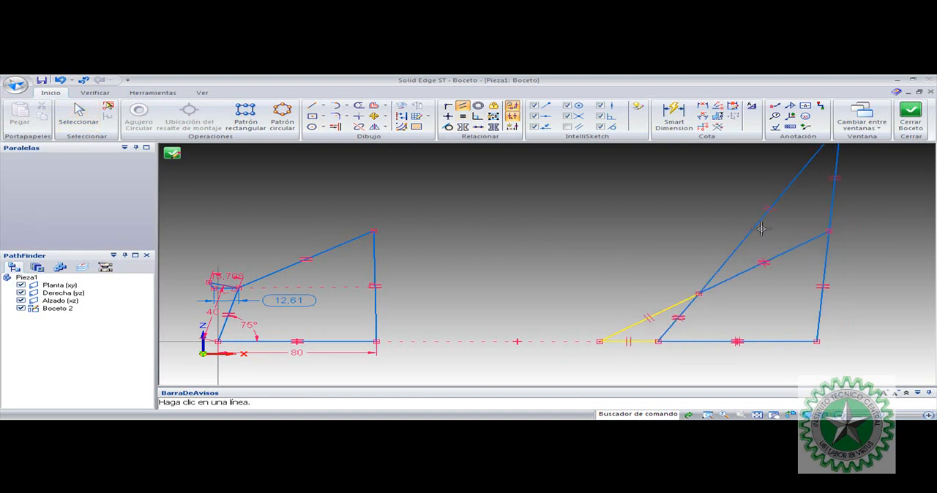
pyautogui.press('Escape')
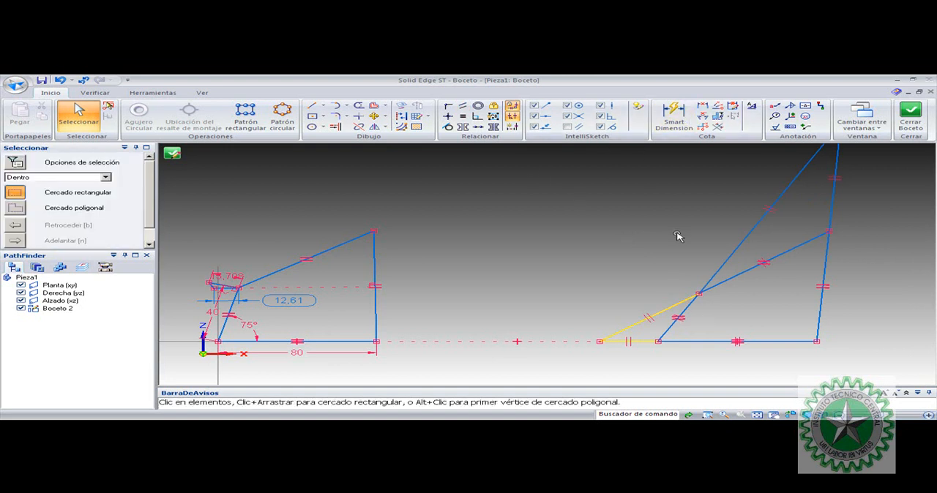
# Change the colour of the two upper extension lines of the crank and rocker to yellow
pyautogui.click(796, 186)
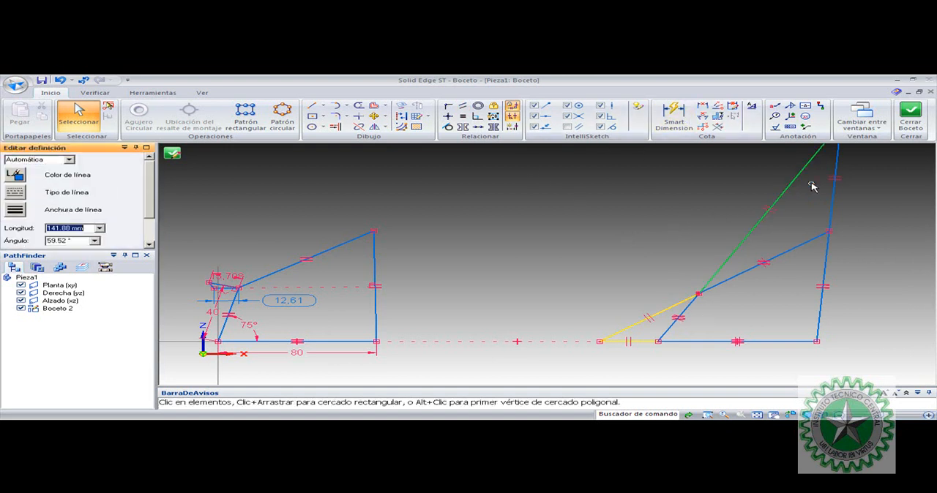
pyautogui.click(17, 177)
pyautogui.click(123, 202)
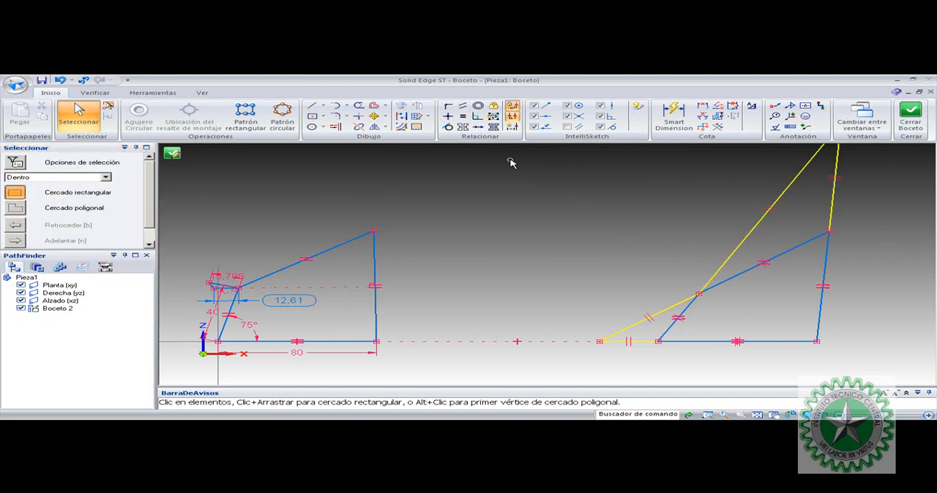
# Dimension the angle between the second linkage's crank and its ground link
pyautogui.click(703, 115)
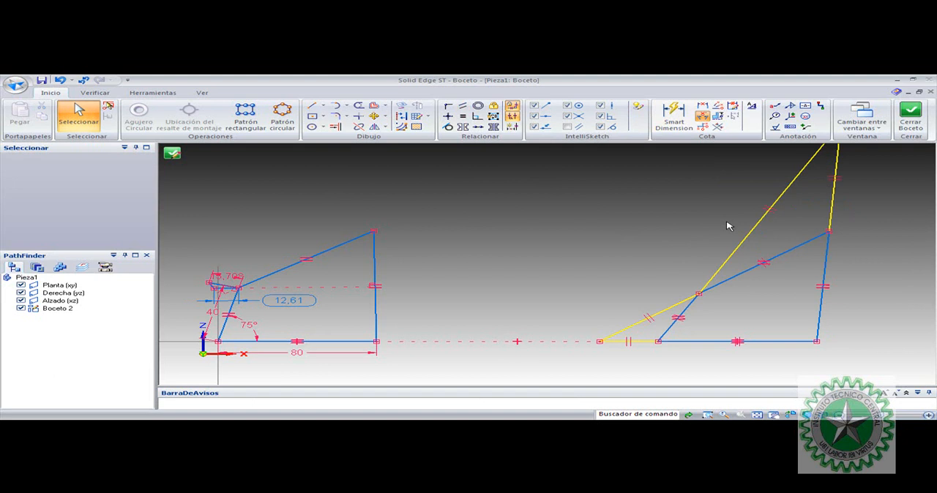
pyautogui.click(673, 325)
pyautogui.click(680, 340)
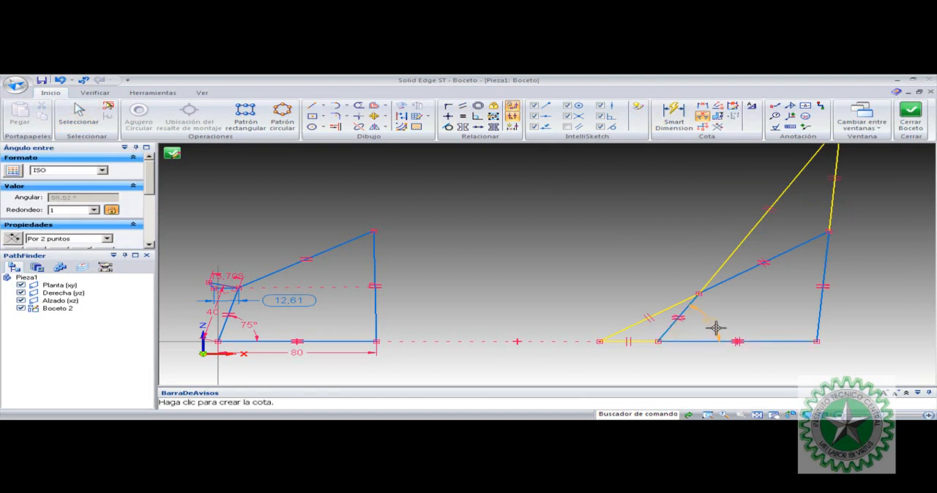
pyautogui.click(716, 328)
# Try the second linkage's crank angle at 45° and 120°
pyautogui.write('45')
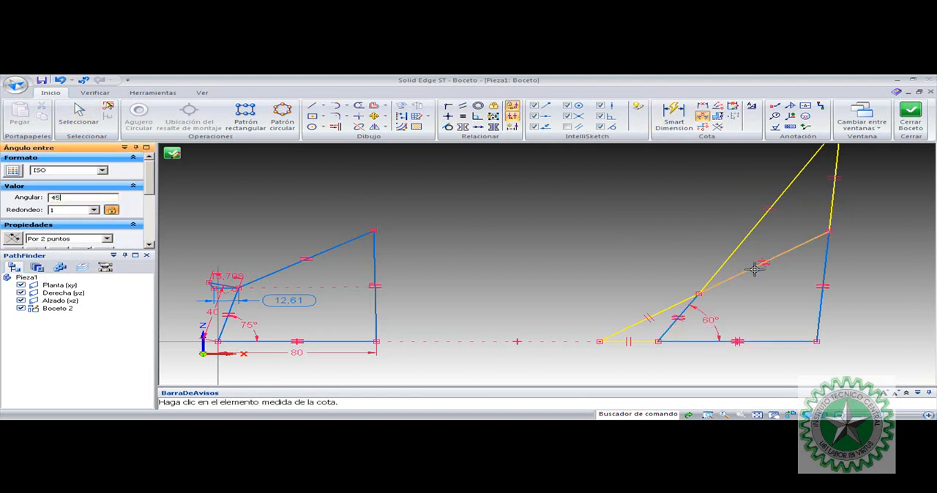
pyautogui.press('Return')
pyautogui.write('120')
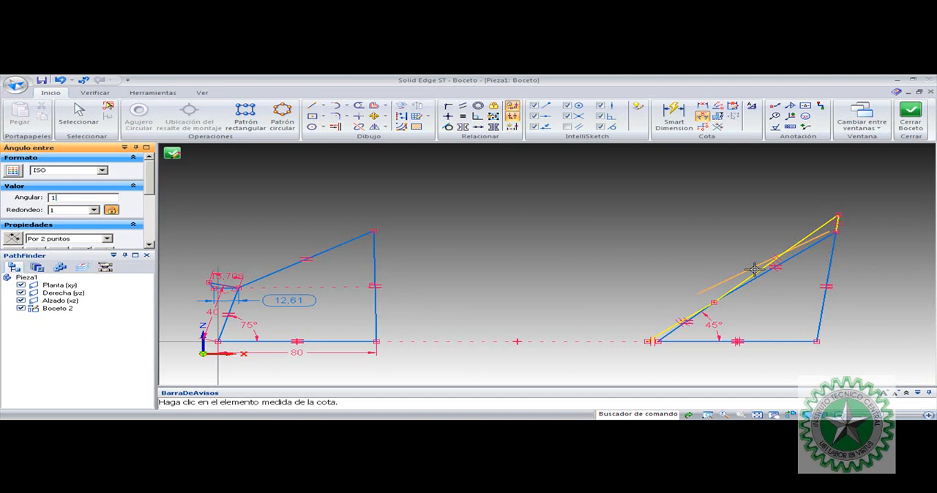
pyautogui.press('Return')
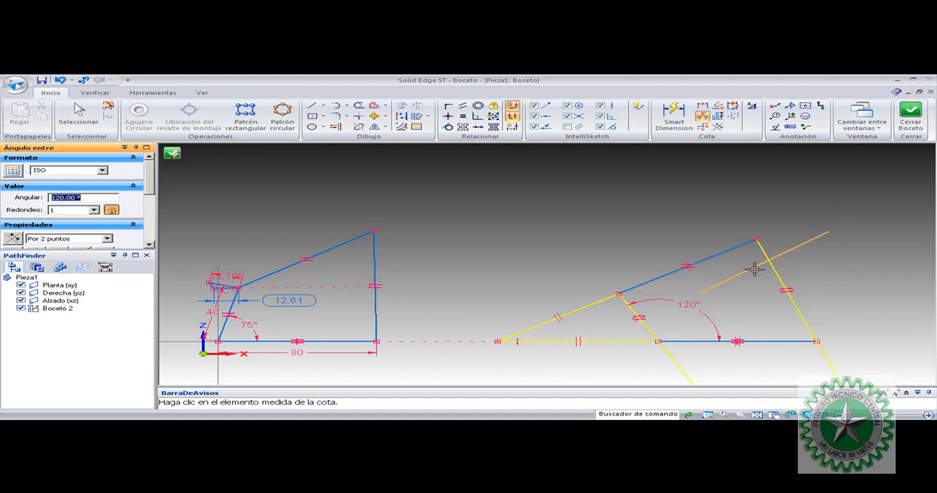
pyautogui.press('Escape')
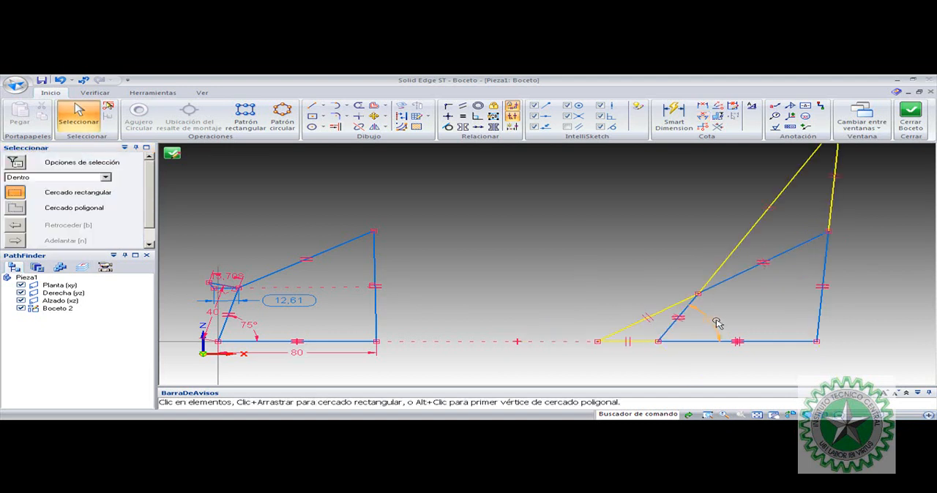
# Link the second linkage's crank angle by formula to the first linkage's crank angle, V3338
pyautogui.click(717, 323)
pyautogui.click(612, 260)
pyautogui.click(712, 322)
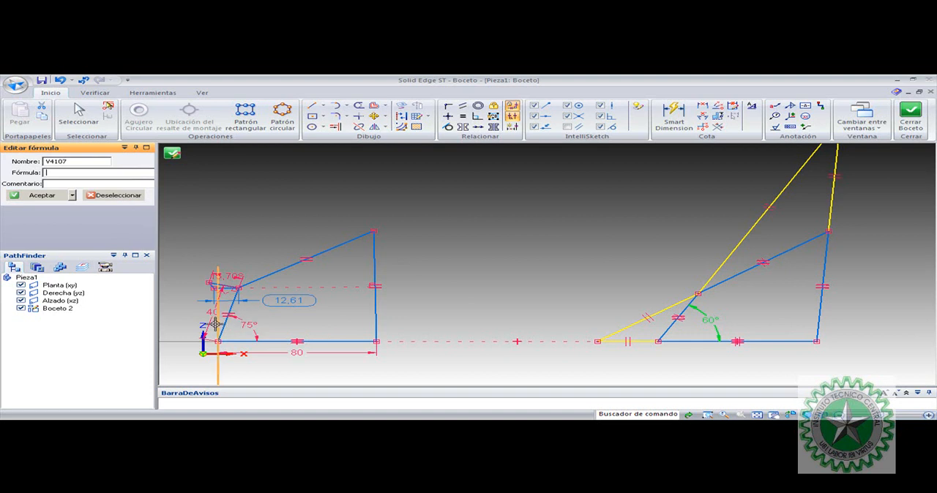
pyautogui.click(248, 325)
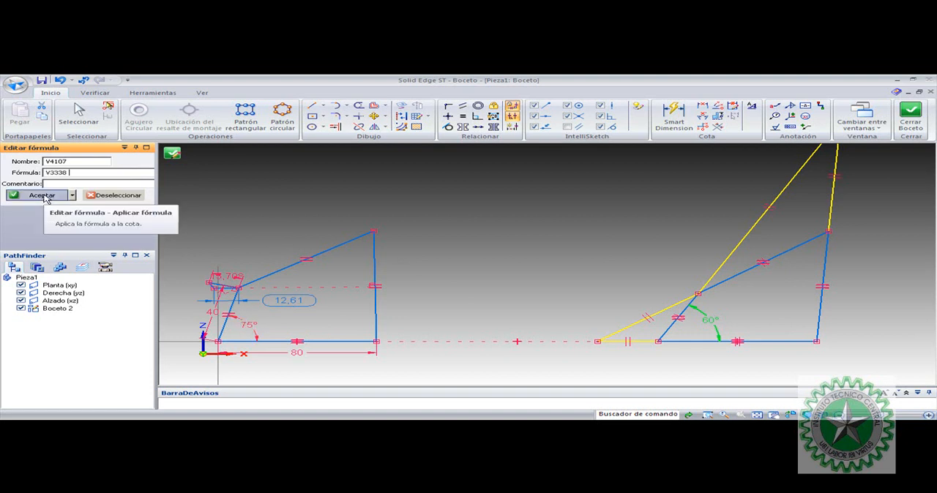
pyautogui.click(44, 196)
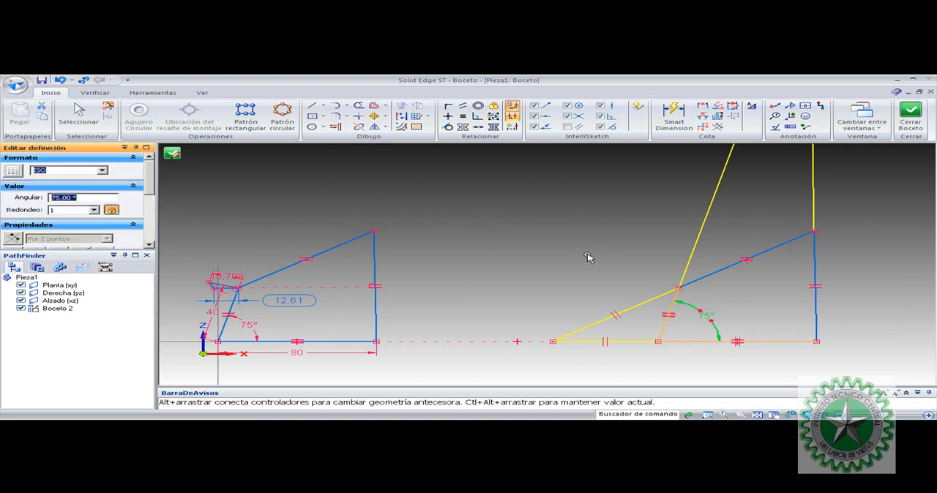
pyautogui.press('Escape')
# Test the linked angles by setting the first linkage's crank angle to 60° and restoring it to 75°
pyautogui.click(254, 328)
pyautogui.write('60')
pyautogui.press('Return')
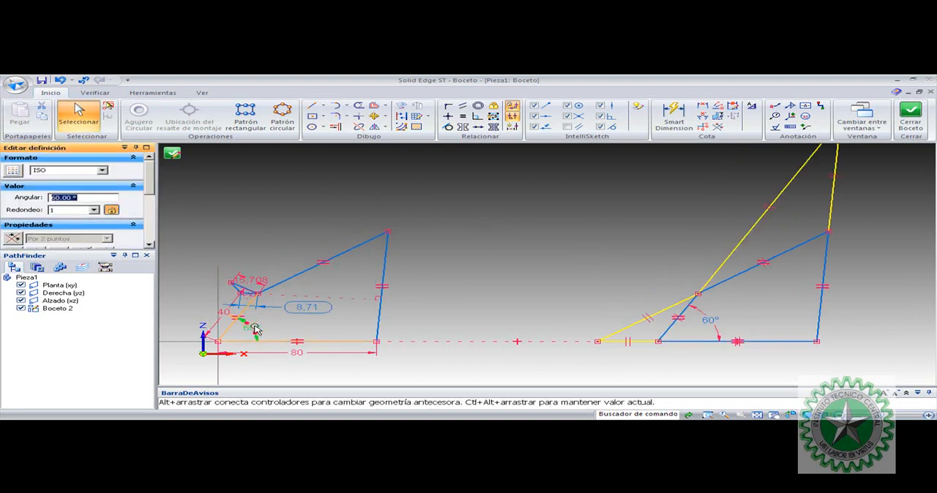
pyautogui.click(552, 264)
pyautogui.click(245, 331)
pyautogui.write('75')
pyautogui.press('Return')
pyautogui.click(503, 262)
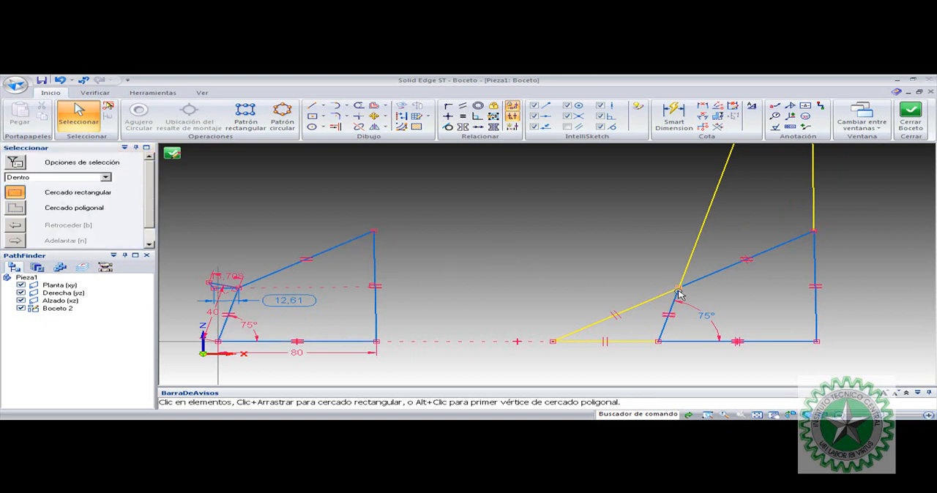
# Draw a short line leftward from the second linkage's upper crank joint and make it perpendicular to the crank
pyautogui.click(312, 105)
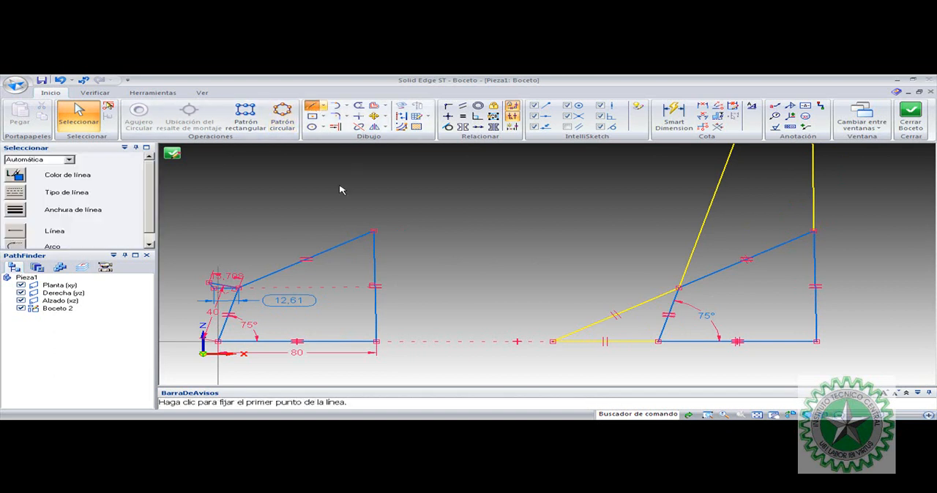
pyautogui.click(679, 288)
pyautogui.click(634, 278)
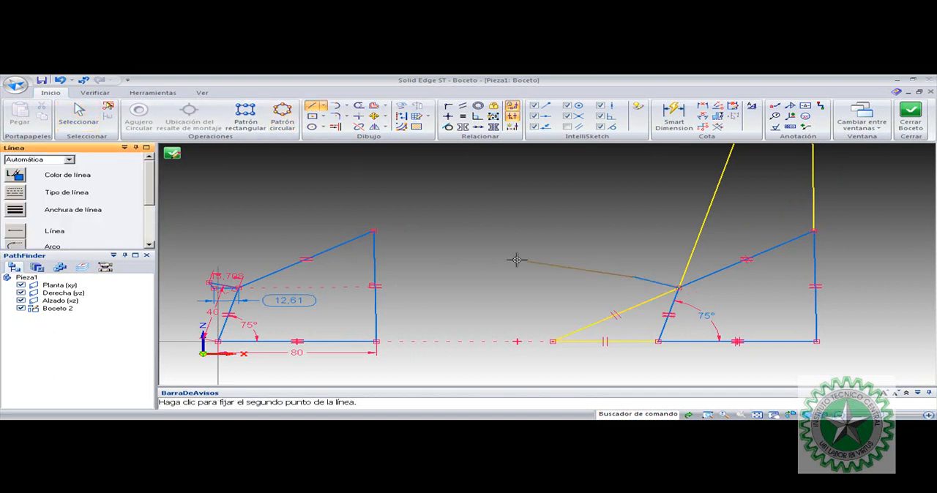
pyautogui.click(477, 116)
pyautogui.click(664, 284)
pyautogui.click(674, 300)
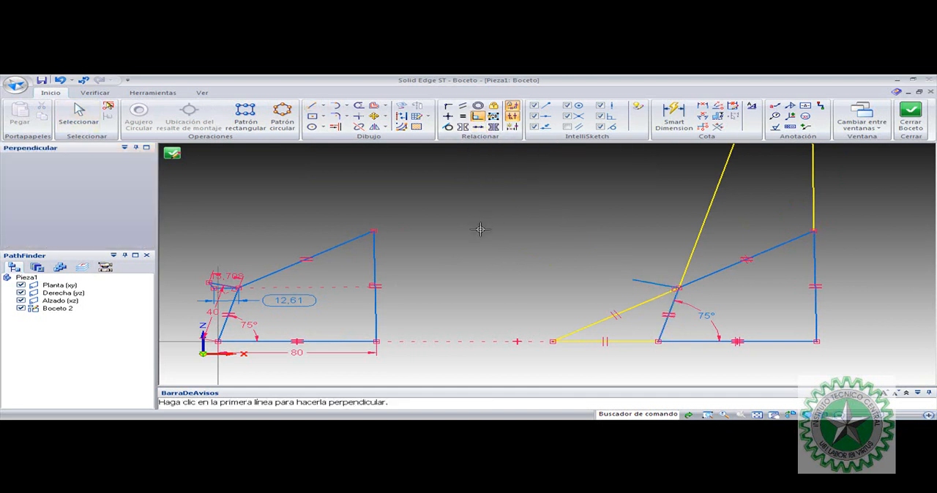
pyautogui.press('Escape')
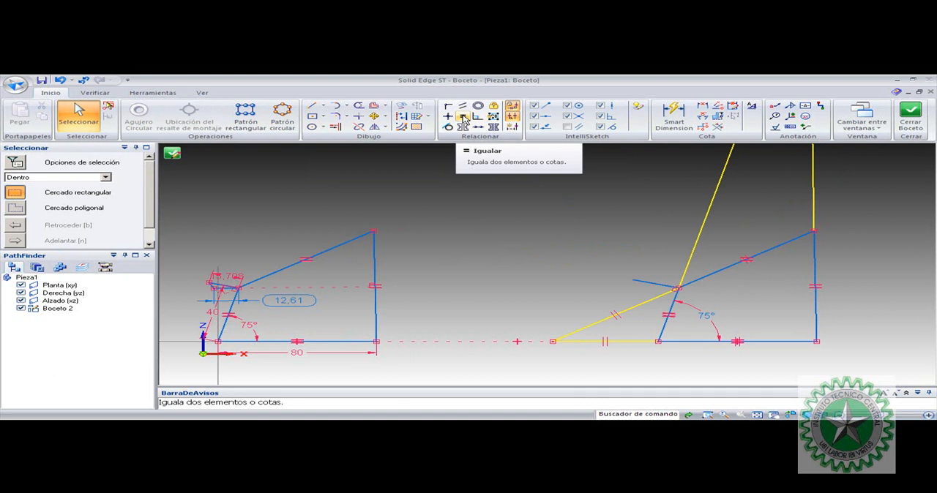
# Make the short line at the second linkage's upper crank joint equal in length to the first linkage's crank velocity line
pyautogui.click(464, 117)
pyautogui.click(635, 282)
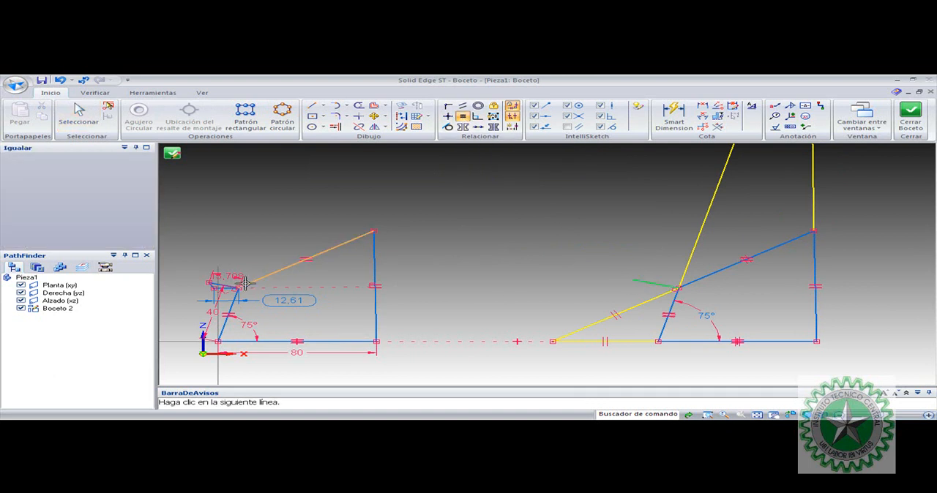
pyautogui.scroll(5, 234, 282)
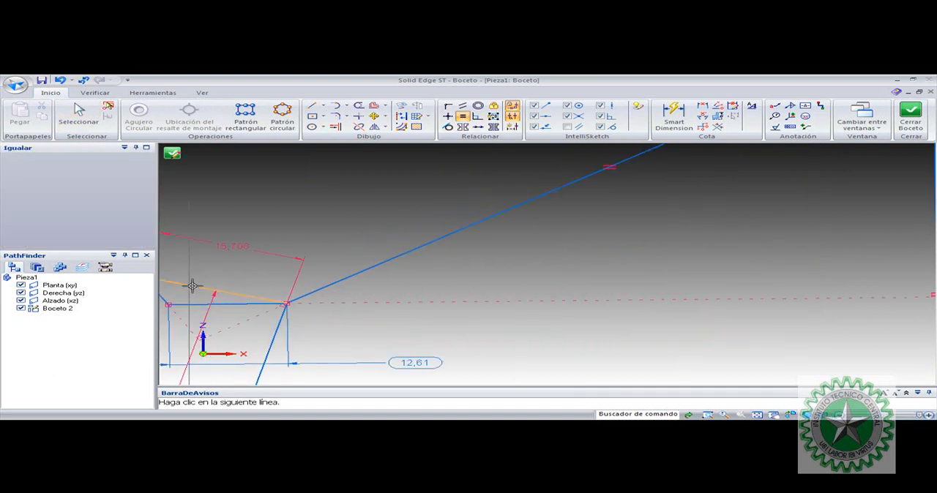
pyautogui.click(198, 286)
pyautogui.press('Escape')
pyautogui.scroll(-8, 596, 298)
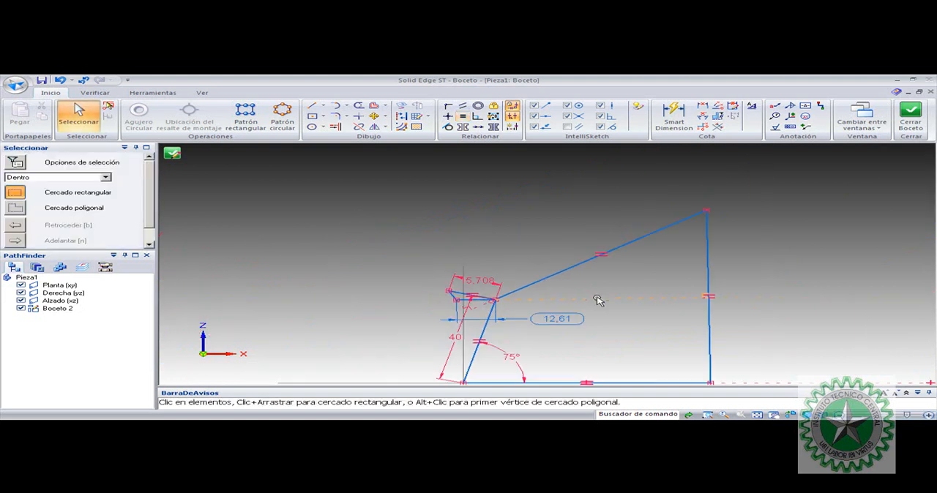
# Draw an arc centred on the upper instantaneous centre, spanning between the two long construction lines just above the coupler
pyautogui.click(758, 413)
pyautogui.scroll(1, 602, 303)
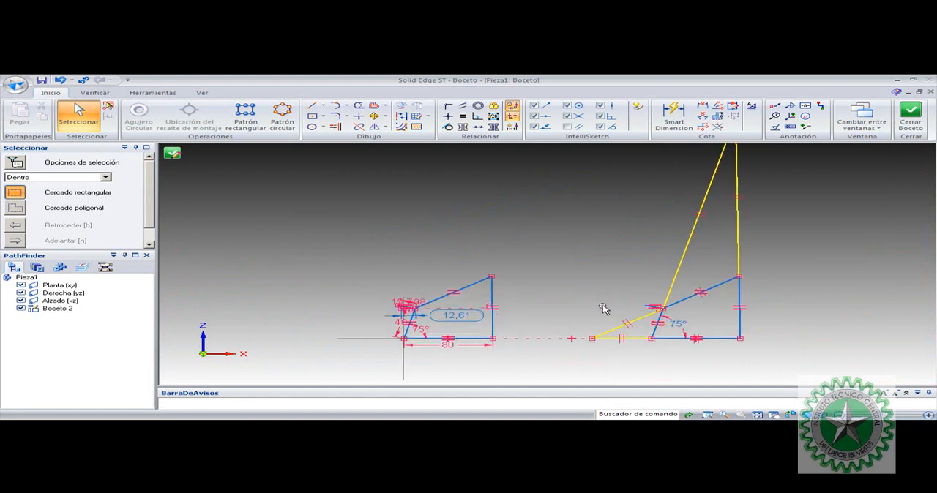
pyautogui.scroll(1, 602, 309)
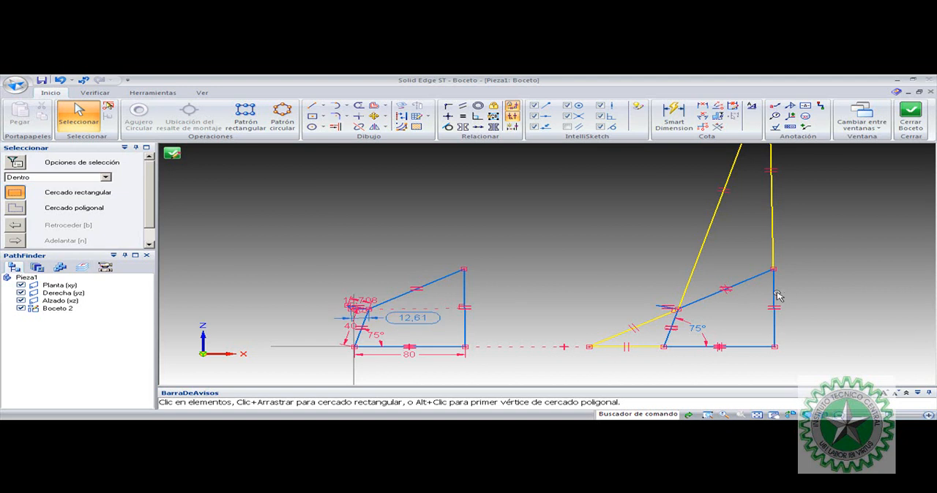
pyautogui.click(764, 414)
pyautogui.click(707, 415)
pyautogui.moveTo(570, 347)
pyautogui.mouseDown()
pyautogui.moveTo(781, 207)
pyautogui.moveTo(766, 154)
pyautogui.mouseUp()
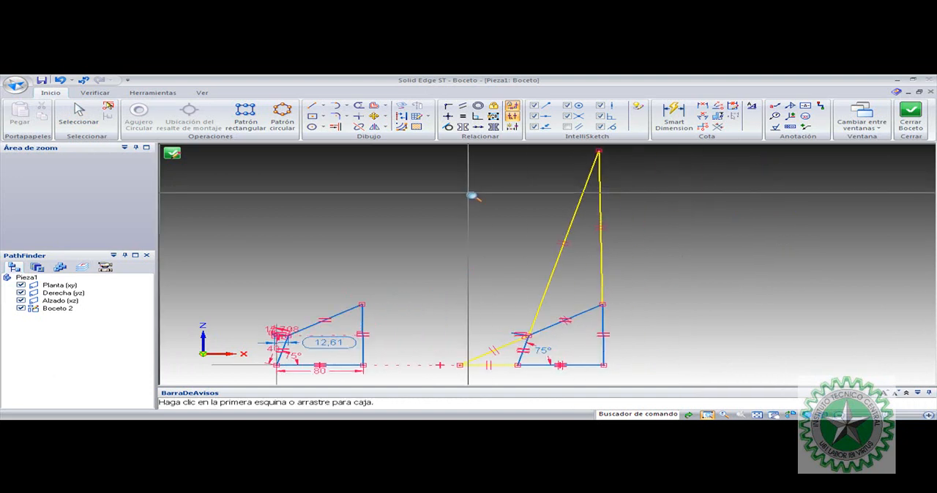
pyautogui.press('Escape')
pyautogui.click(348, 107)
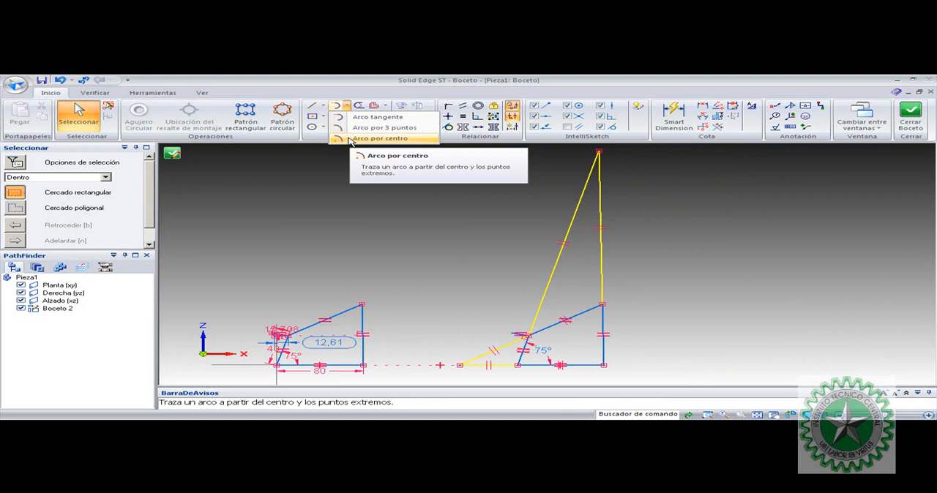
pyautogui.click(349, 139)
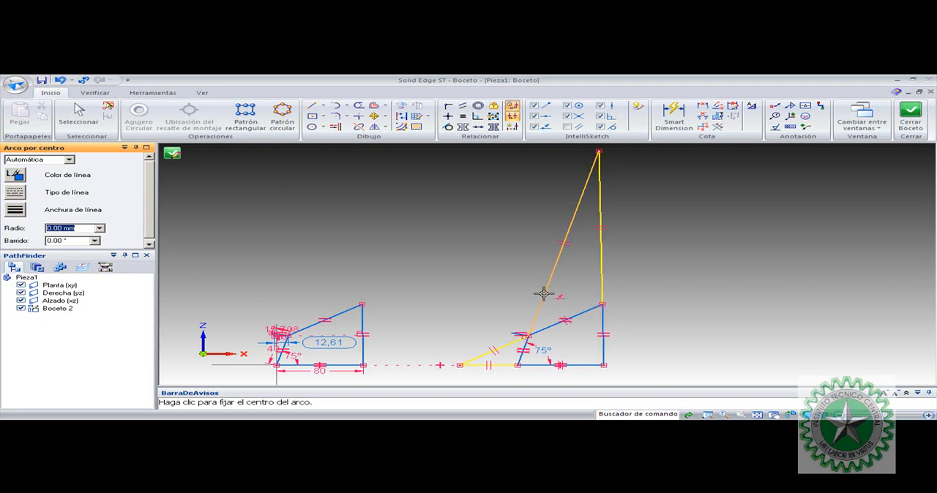
pyautogui.click(342, 106)
pyautogui.click(350, 140)
pyautogui.click(599, 151)
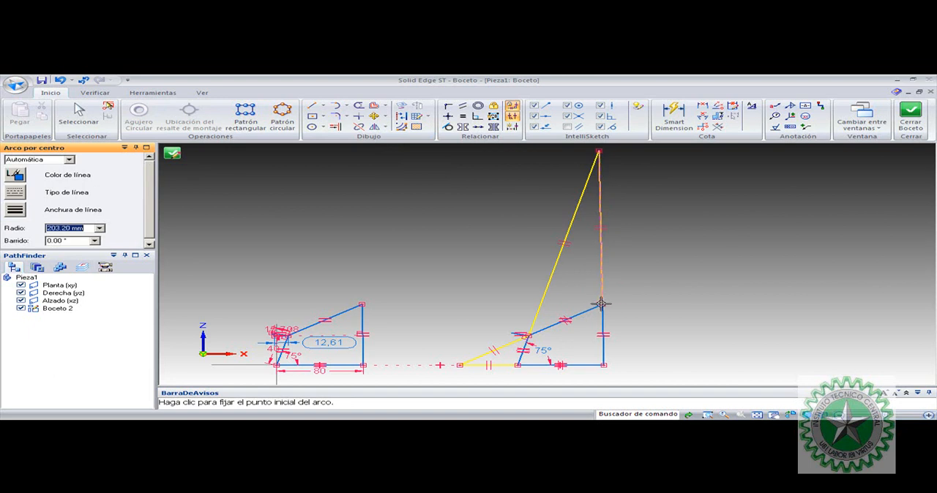
pyautogui.click(546, 285)
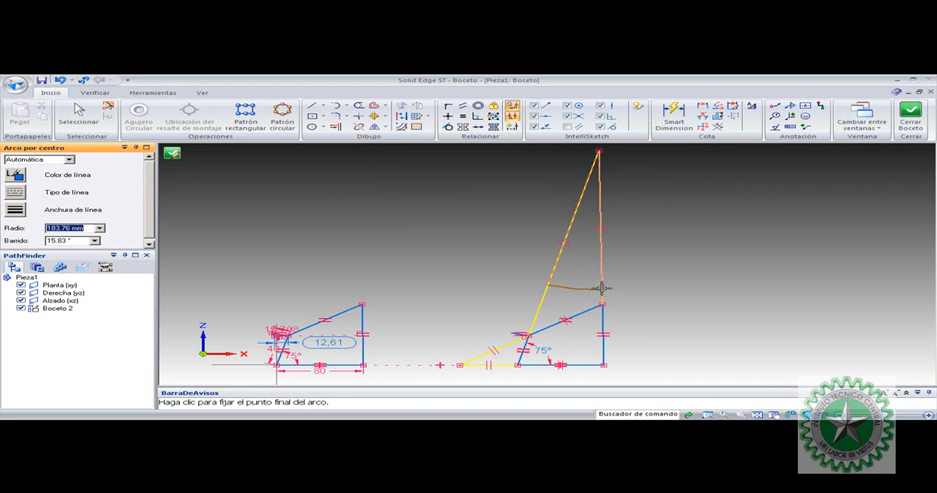
pyautogui.click(602, 288)
pyautogui.press('Escape')
# Connect the arc's right endpoint to the second linkage's joint between the coupler and rocker
pyautogui.scroll(2, 600, 300)
pyautogui.scroll(1, 601, 294)
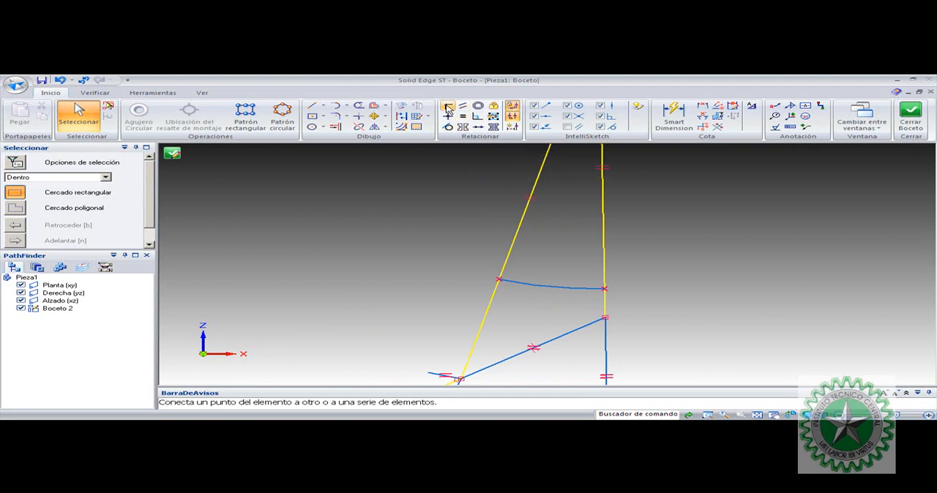
pyautogui.click(447, 107)
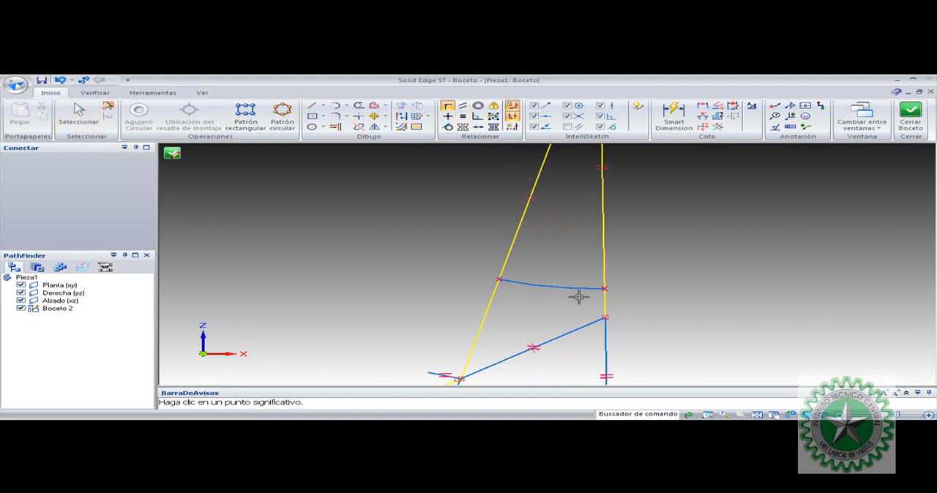
pyautogui.click(605, 289)
pyautogui.click(603, 317)
pyautogui.press('Escape')
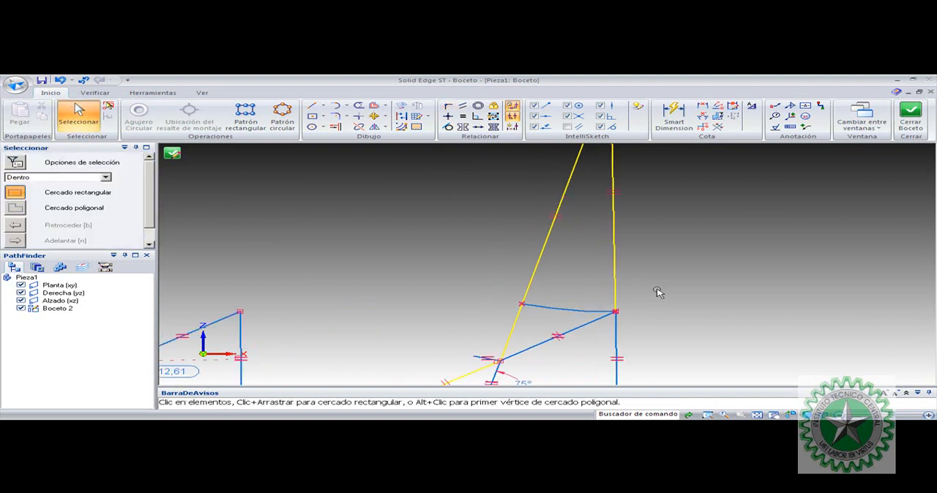
# Draw a line from the free end of the second linkage's short velocity line to the upper instantaneous centre
pyautogui.scroll(-2, 658, 293)
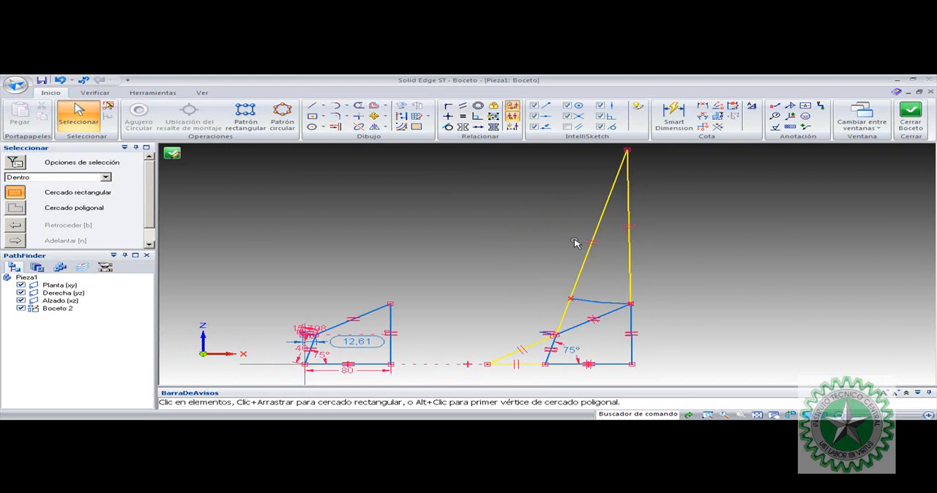
pyautogui.scroll(1, 554, 335)
pyautogui.scroll(-1, 523, 244)
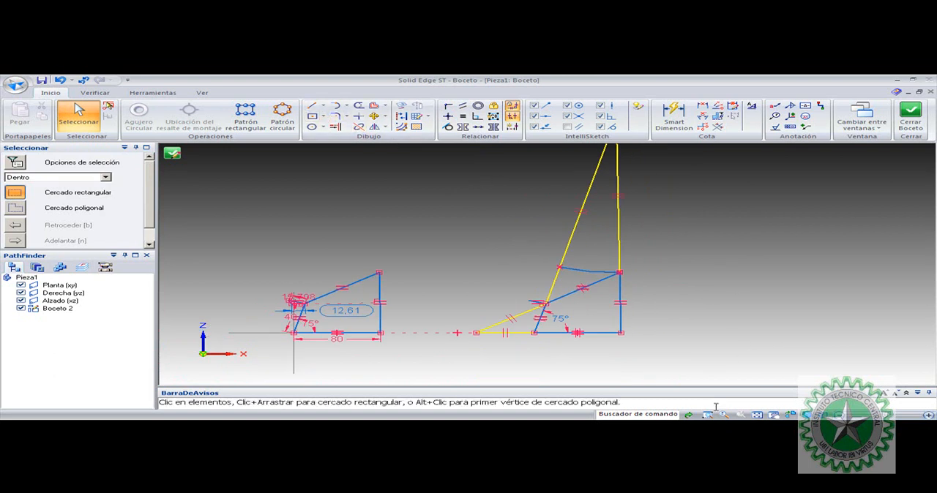
pyautogui.click(757, 415)
pyautogui.click(707, 415)
pyautogui.moveTo(578, 342)
pyautogui.mouseDown()
pyautogui.moveTo(648, 298)
pyautogui.moveTo(778, 151)
pyautogui.mouseUp()
pyautogui.click(311, 106)
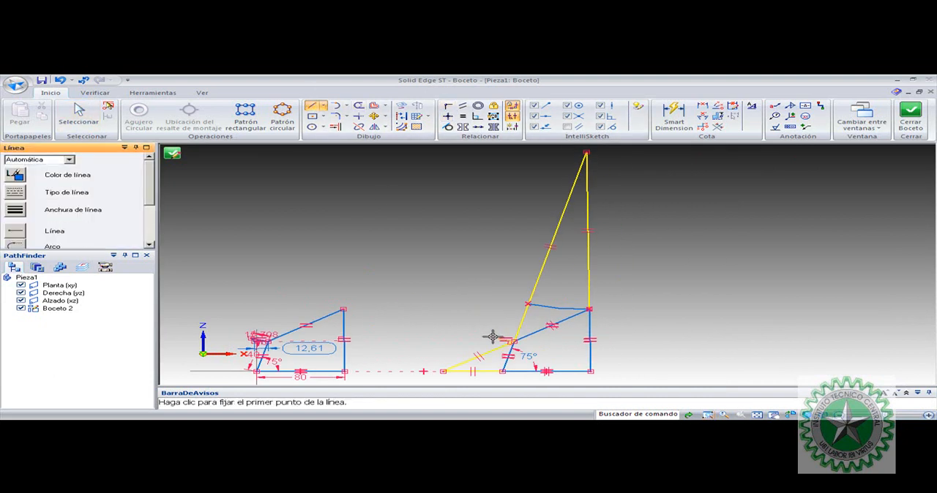
pyautogui.click(499, 338)
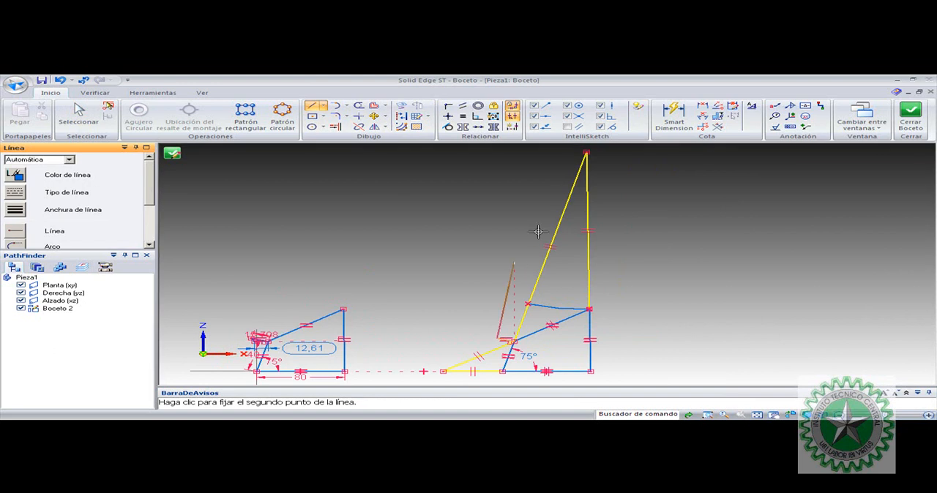
pyautogui.click(585, 155)
pyautogui.press('Escape')
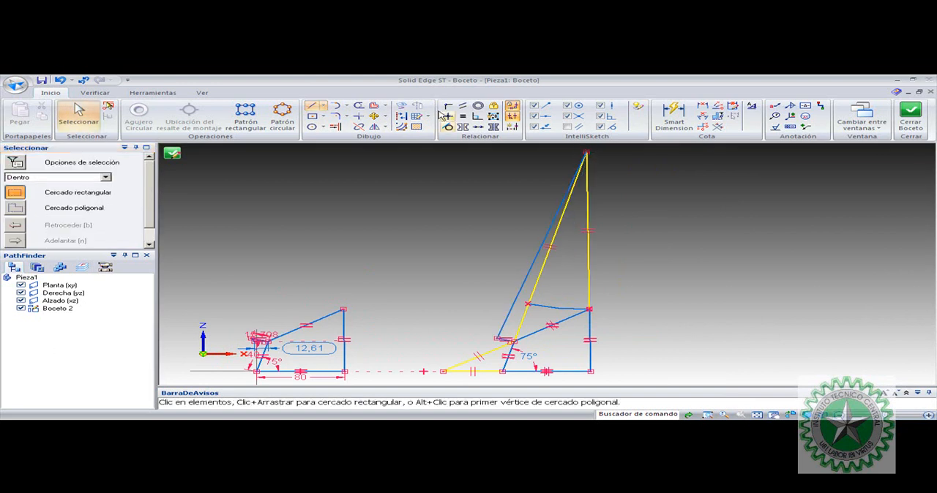
# Draw a short line from the arc's left endpoint to the slanted line running to the upper instantaneous centre
pyautogui.click(312, 106)
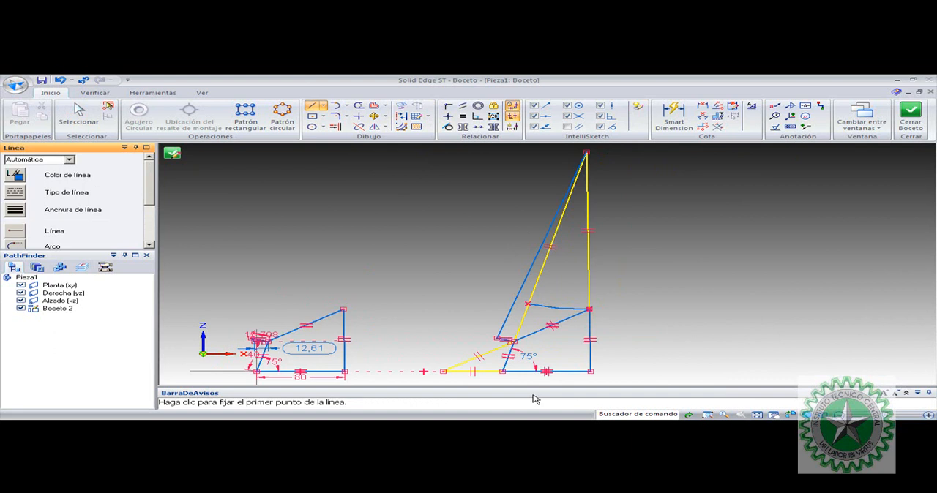
pyautogui.click(707, 415)
pyautogui.moveTo(442, 369)
pyautogui.mouseDown()
pyautogui.moveTo(554, 338)
pyautogui.moveTo(641, 270)
pyautogui.mouseUp()
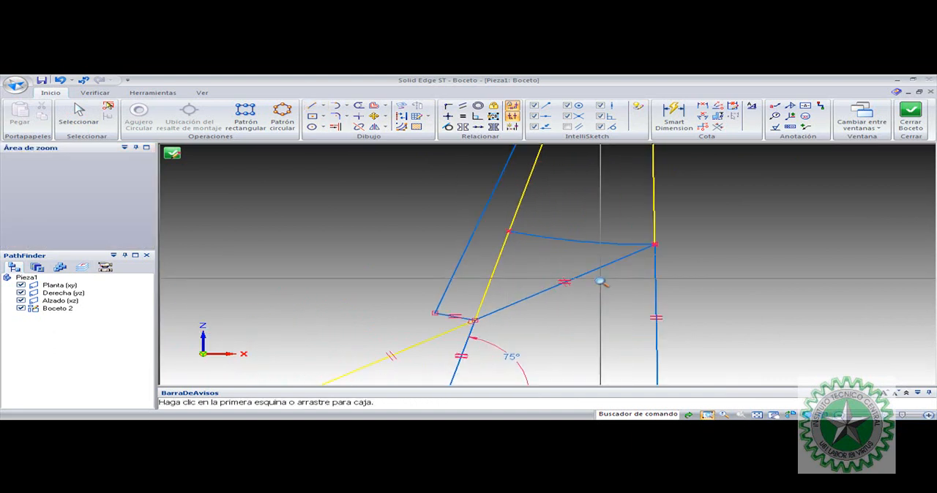
pyautogui.press('Escape')
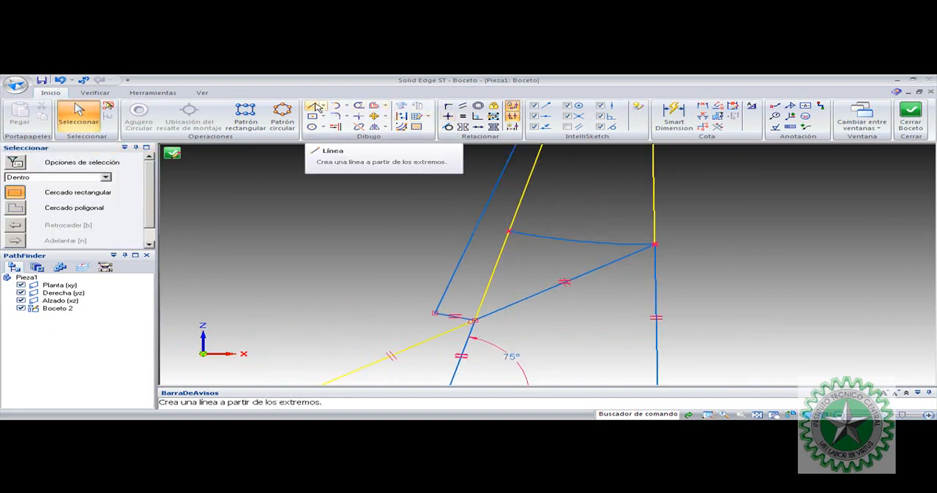
pyautogui.click(315, 107)
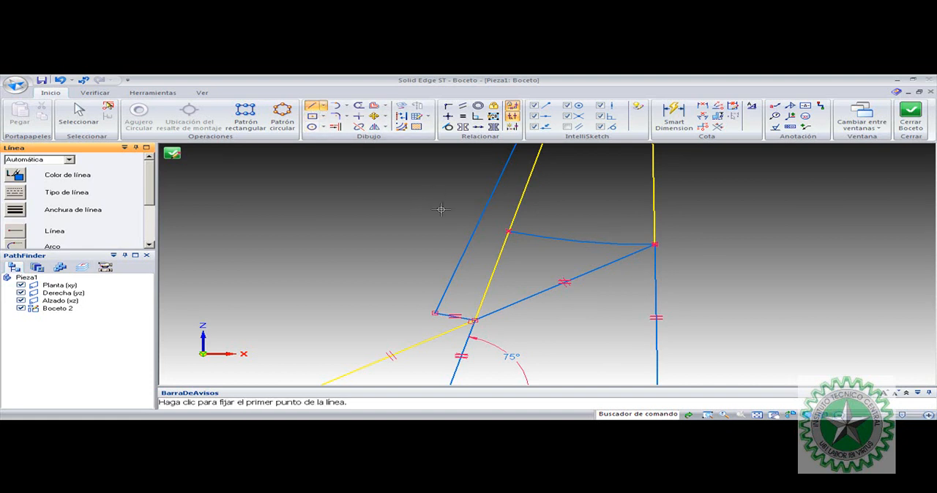
pyautogui.click(508, 231)
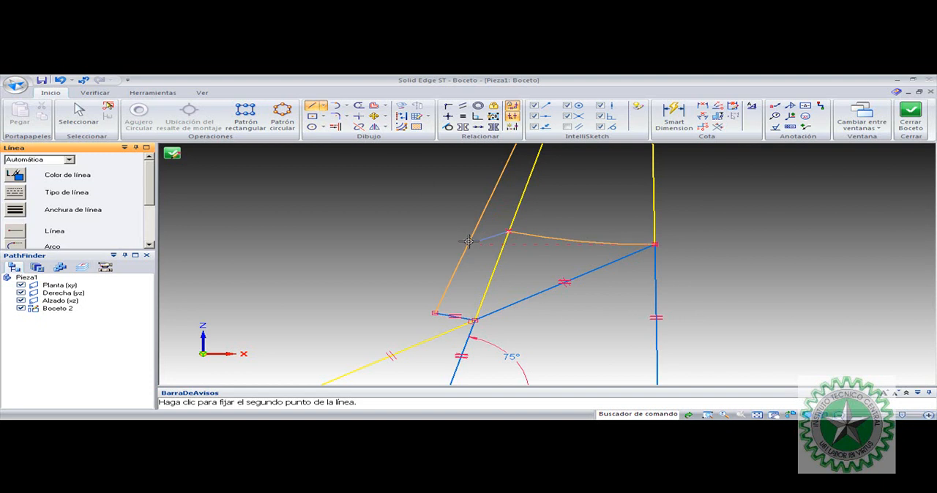
pyautogui.click(464, 249)
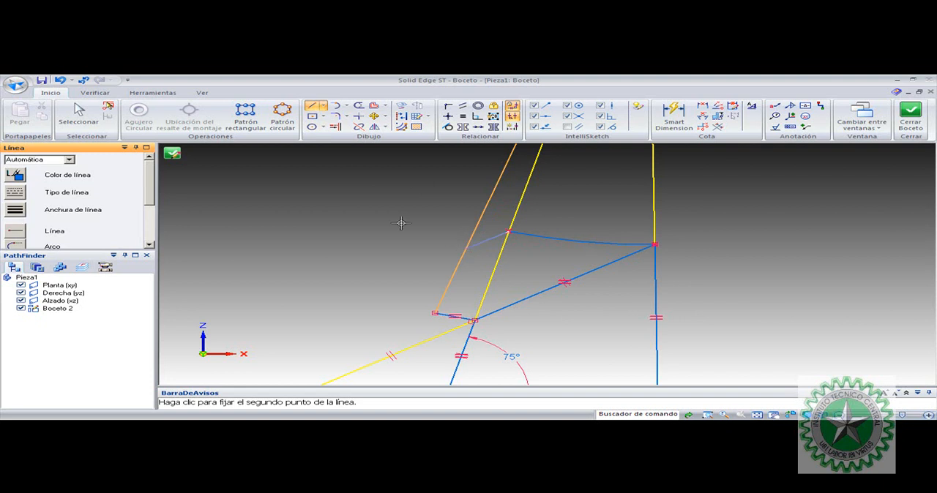
pyautogui.press('Escape')
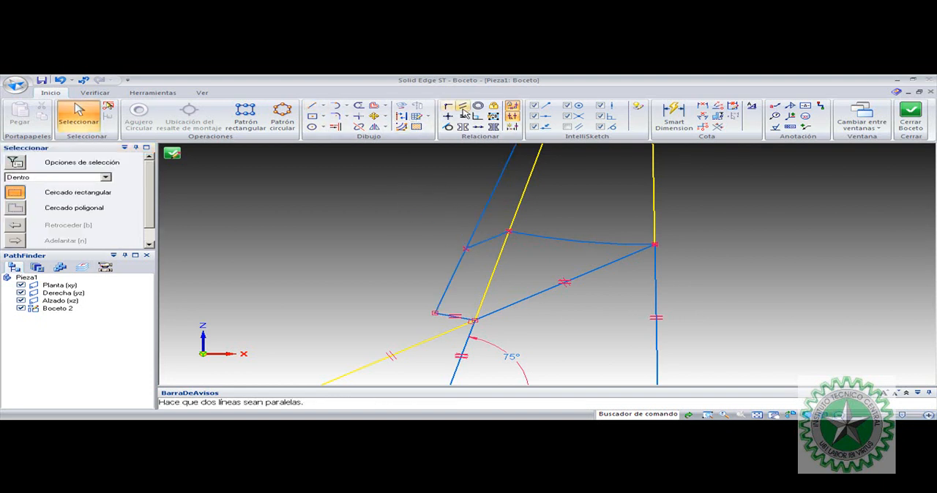
# Try to make the crank joint's velocity line and the short line at the arc's left end parallel
pyautogui.click(463, 107)
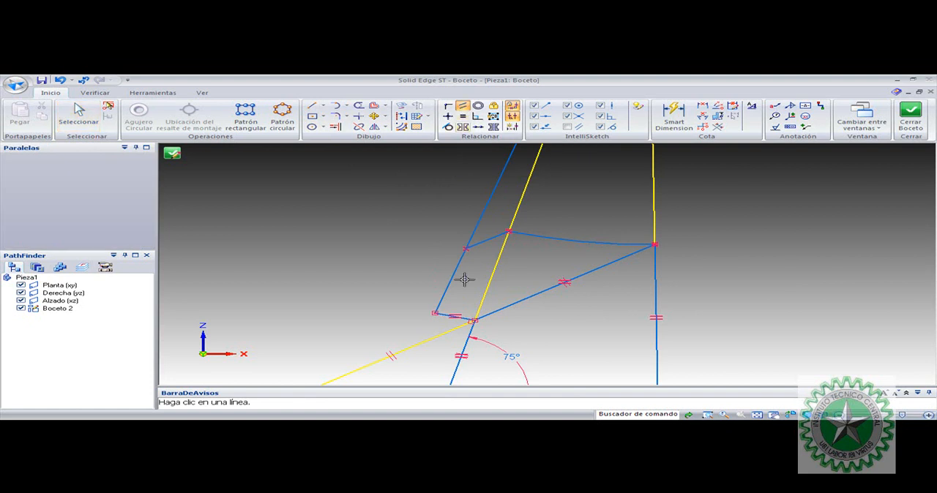
pyautogui.click(457, 316)
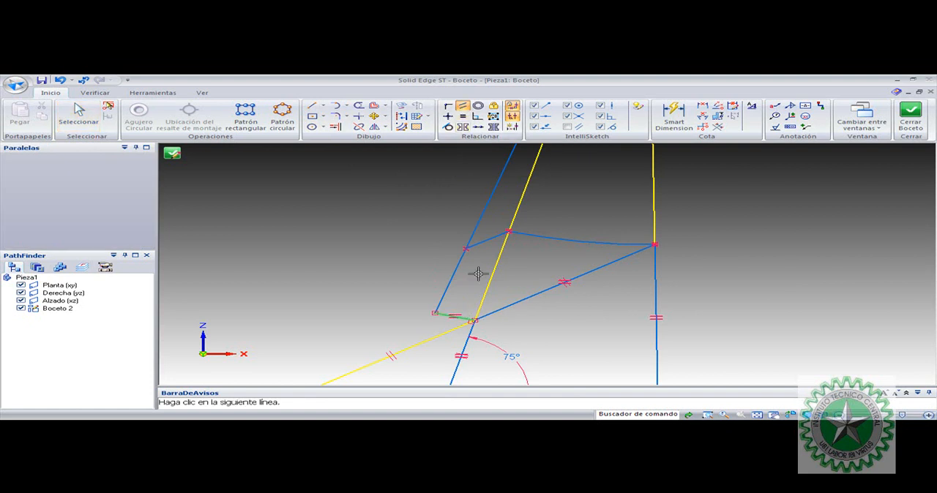
pyautogui.click(488, 238)
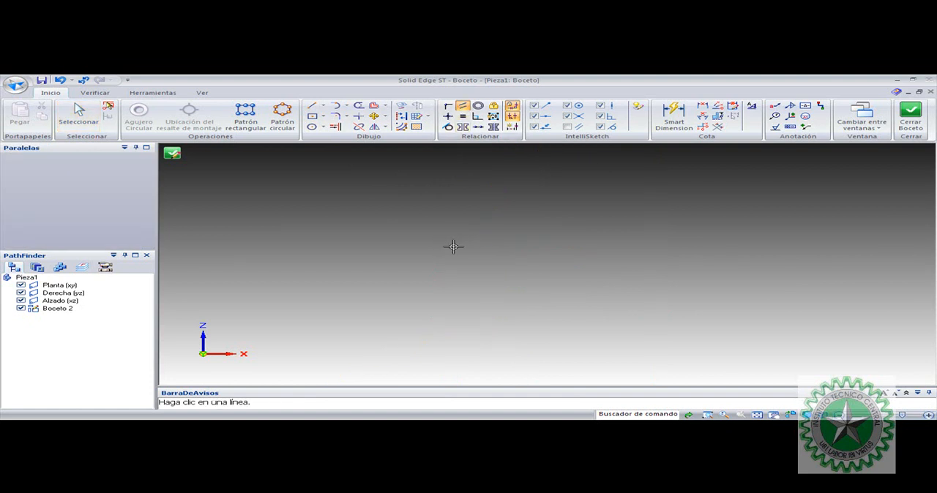
pyautogui.press('Escape')
# Make the short line at the arc's left endpoint parallel to the crank joint's velocity line
pyautogui.click(463, 106)
pyautogui.click(479, 244)
pyautogui.click(454, 314)
pyautogui.press('Escape')
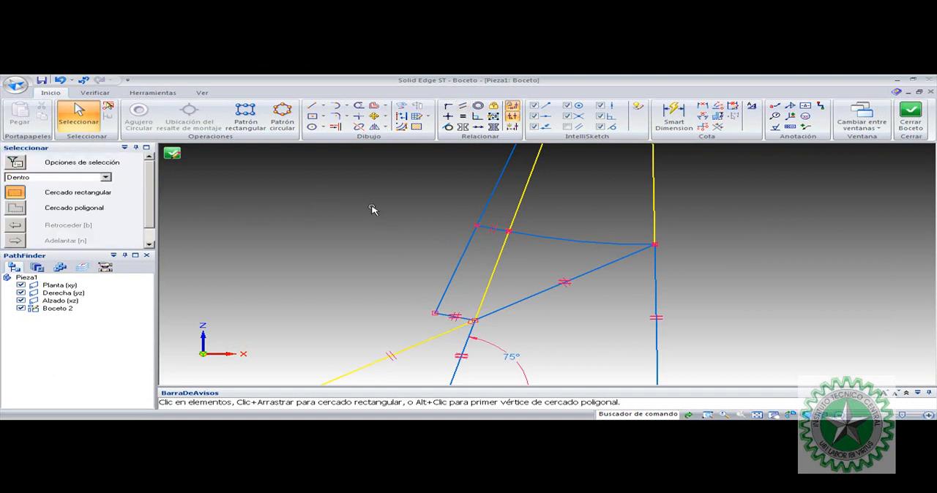
# Dimension the length of the short parallel line at the arc's left end, placing the dimension just below the line
pyautogui.scroll(-4, 617, 214)
pyautogui.scroll(5, 615, 211)
pyautogui.click(674, 118)
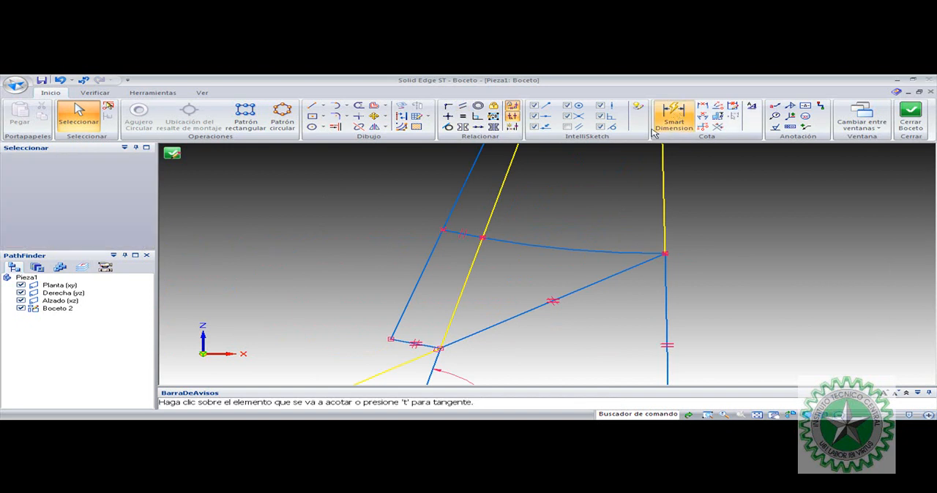
pyautogui.click(456, 235)
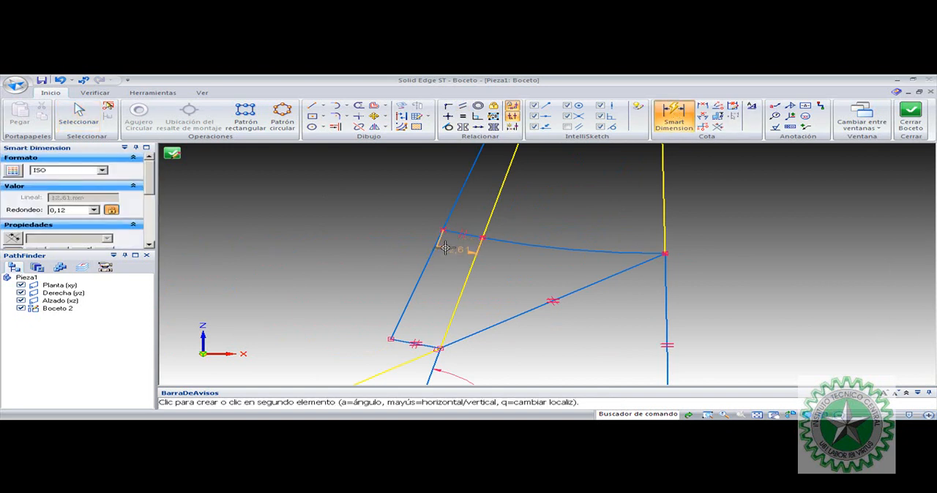
pyautogui.click(443, 252)
pyautogui.press('Escape')
pyautogui.scroll(-2, 366, 274)
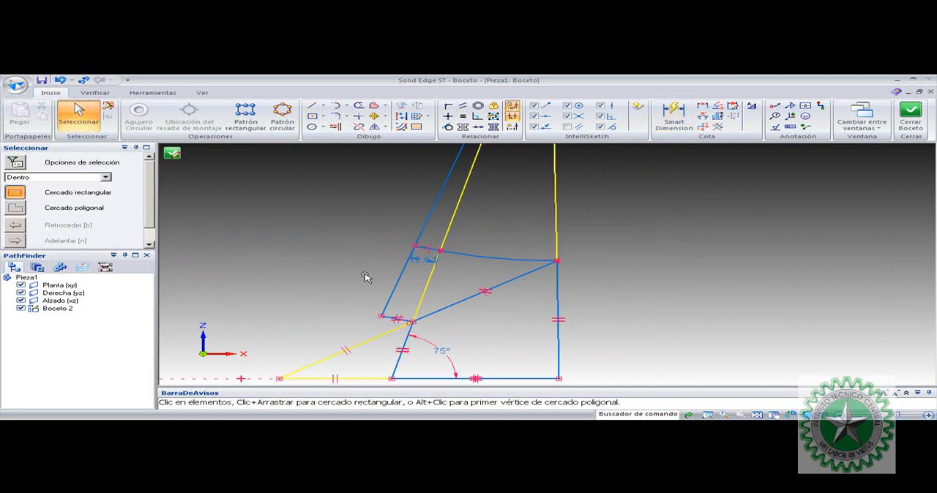
pyautogui.scroll(-4, 440, 285)
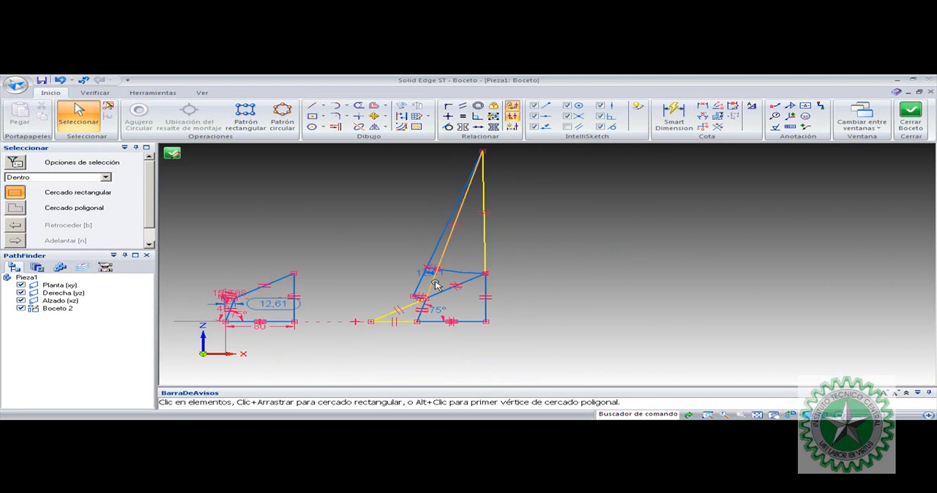
pyautogui.click(433, 271)
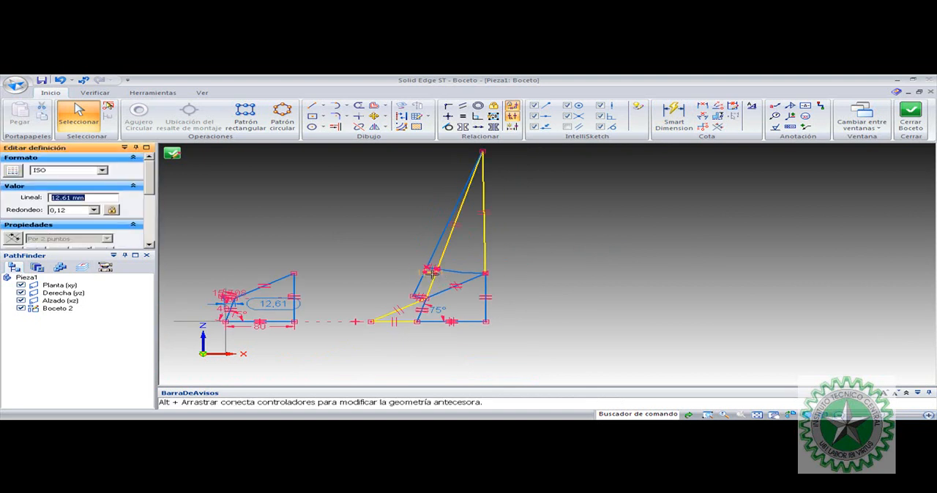
pyautogui.click(389, 269)
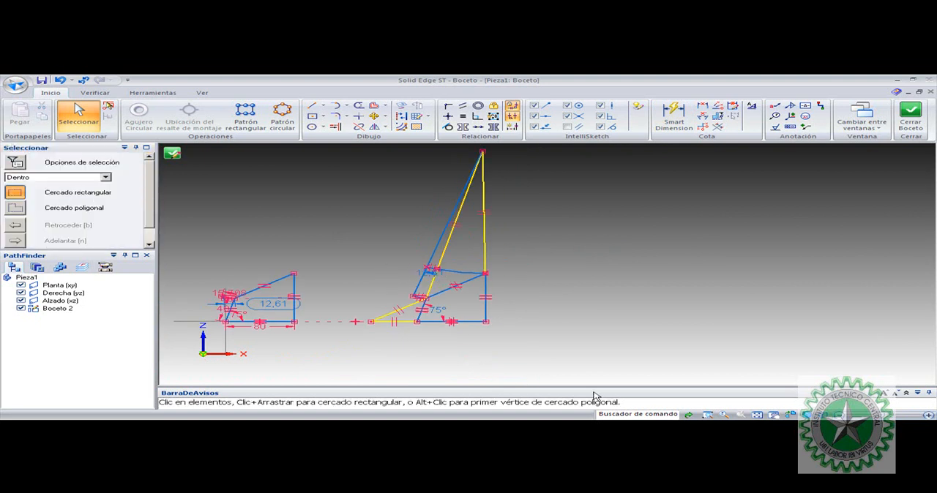
# Move the length dimension of the short parallel line clear of the geometry, to the left of the slanted lines
pyautogui.click(708, 416)
pyautogui.moveTo(234, 260); pyautogui.dragTo(483, 325)
pyautogui.click(803, 217)
pyautogui.moveTo(803, 217); pyautogui.dragTo(694, 216)
pyautogui.click(722, 219)
pyautogui.moveTo(152, 189); pyautogui.dragTo(153, 228)
pyautogui.click(63, 190)
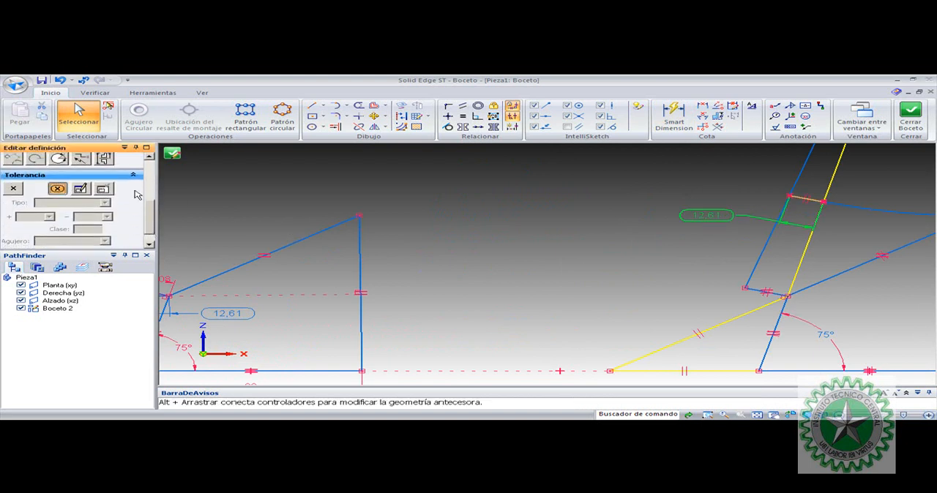
pyautogui.click(524, 216)
pyautogui.scroll(-2, 489, 266)
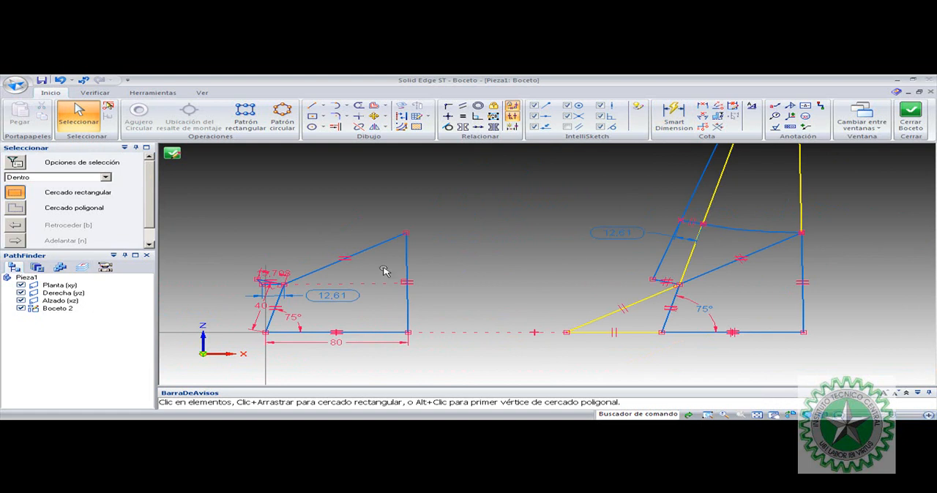
# Set the crank angle dimension of the first linkage to 45°
pyautogui.click(299, 319)
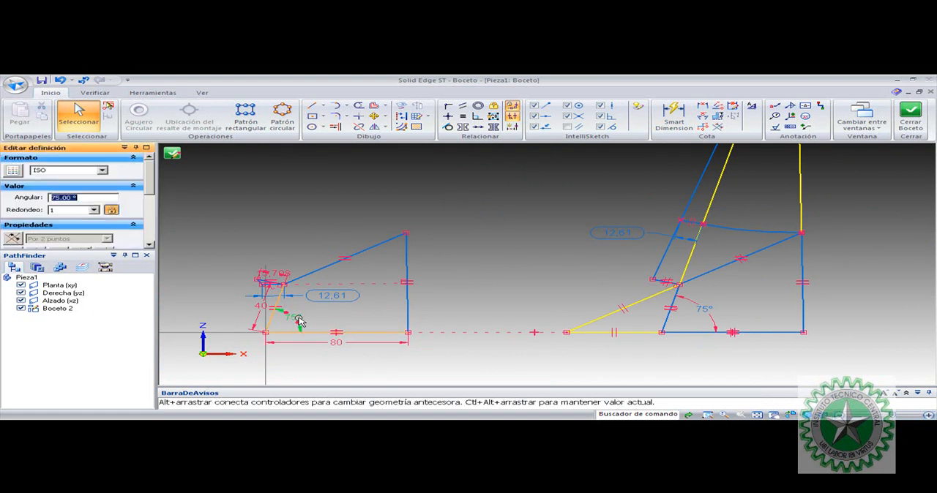
pyautogui.write('45')
pyautogui.press('Return')
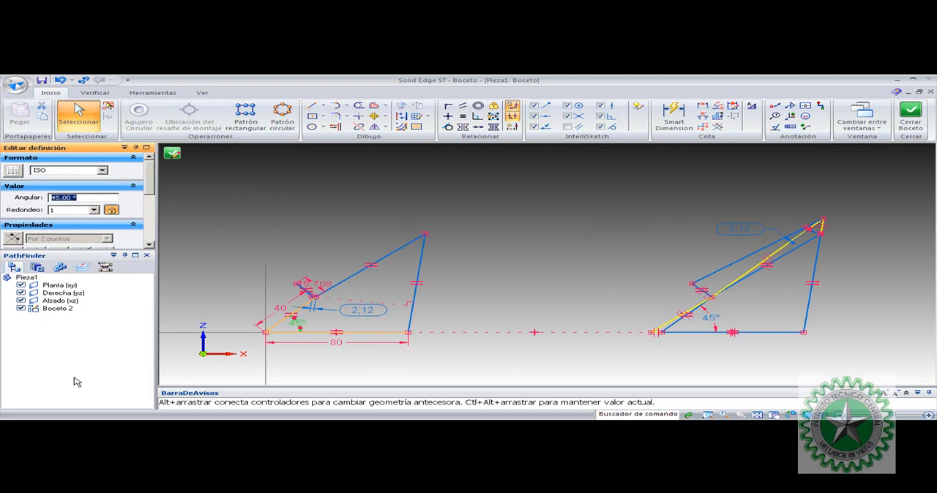
# Launch Microsoft Excel with a blank workbook
pyautogui.click(29, 427)
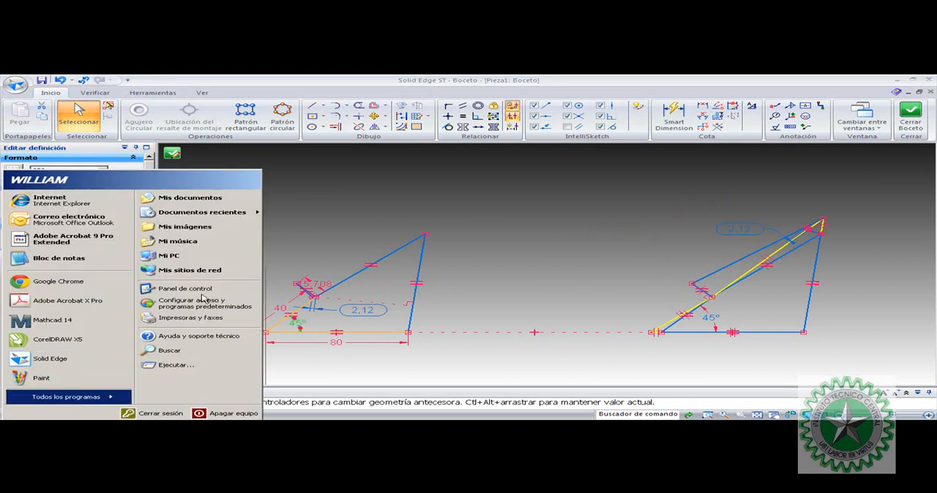
pyautogui.click(211, 290)
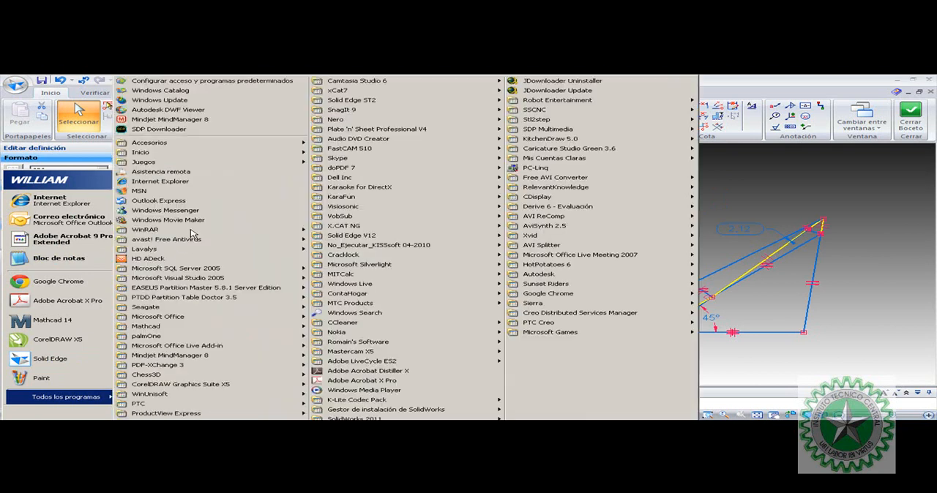
pyautogui.moveTo(183, 319)
pyautogui.click(368, 336)
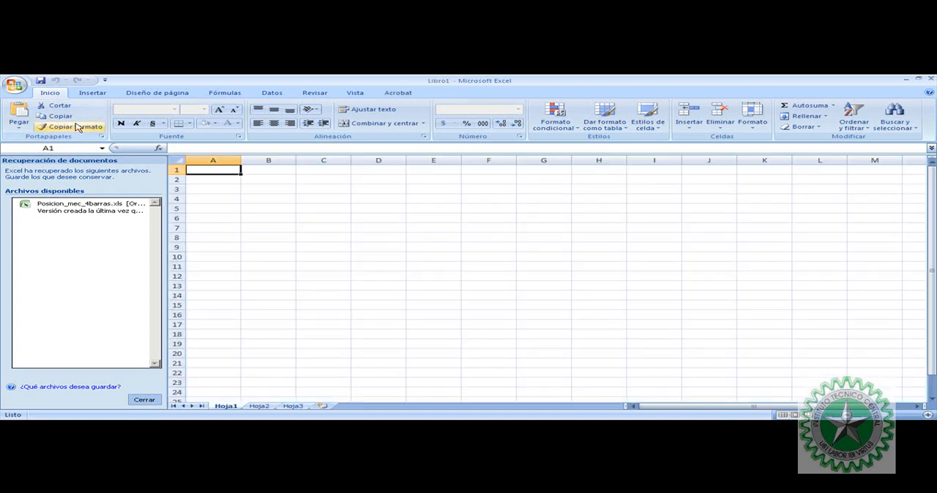
# Enter the crank angles 30, 45, 60, 75, 90, 120, 150 and 180 in column B, starting at B2
pyautogui.click(216, 182)
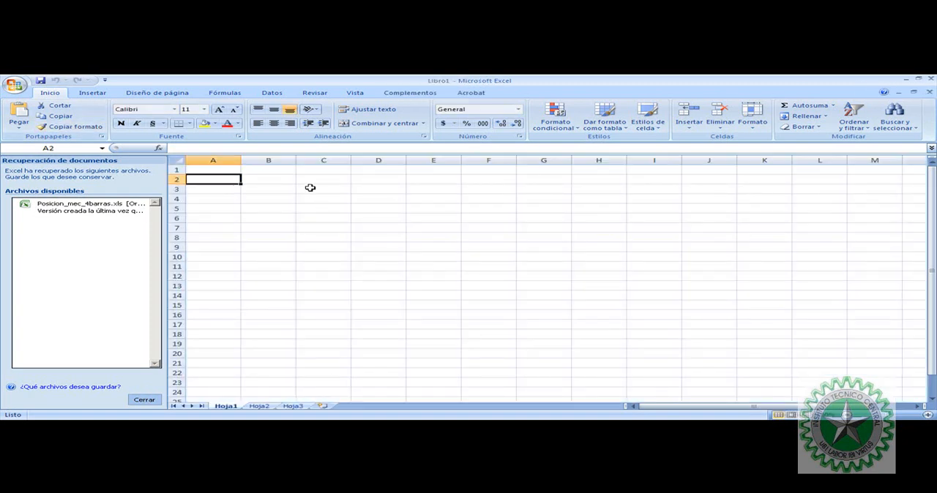
pyautogui.click(284, 181)
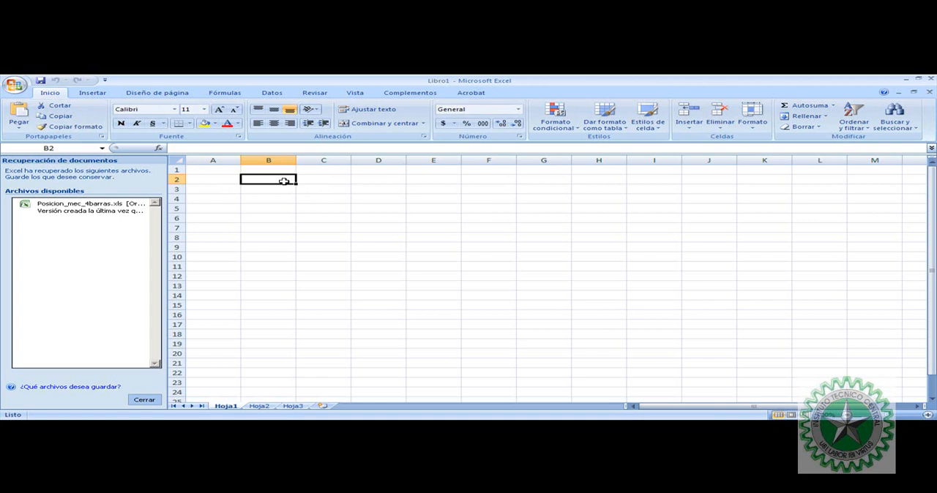
pyautogui.write('30')
pyautogui.press('Return')
pyautogui.write('45')
pyautogui.press('Return')
pyautogui.write('60')
pyautogui.press('Return')
pyautogui.write('75')
pyautogui.press('Return')
pyautogui.write('90')
pyautogui.press('Return')
pyautogui.write('1120')
pyautogui.press('Return')
pyautogui.write('150')
pyautogui.press('Return')
pyautogui.write('180')
pyautogui.press('Return')
# Add the headings va in C1 and vb in D1, and enter 15.708 in C2
pyautogui.click(340, 209)
pyautogui.click(325, 182)
pyautogui.press('Up')
pyautogui.write('v')
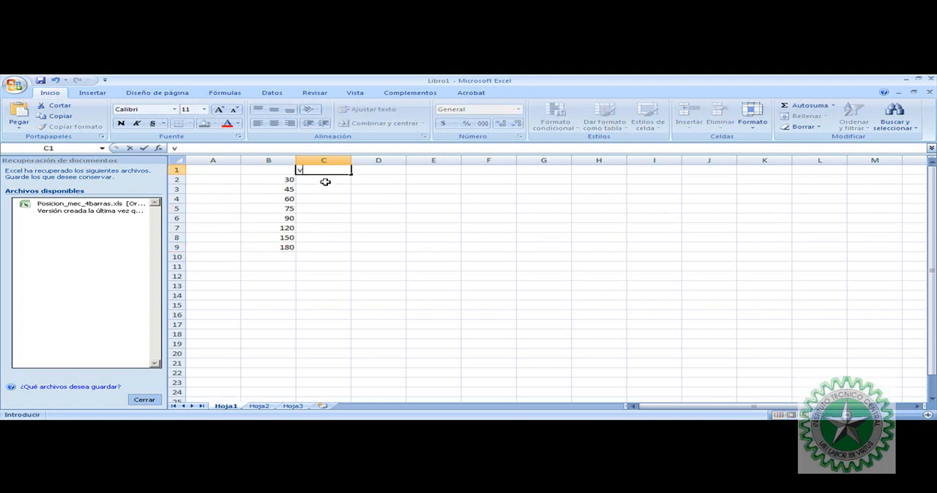
pyautogui.write('a')
pyautogui.press('Return')
pyautogui.write('15.')
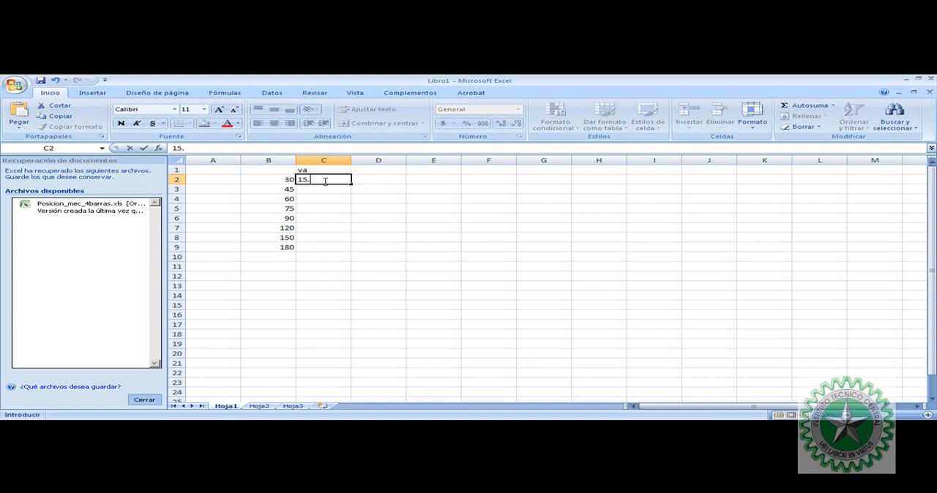
pyautogui.press('Return')
pyautogui.press('Up')
pyautogui.press('Up')
pyautogui.press('Right')
pyautogui.write('vb')
pyautogui.press('Return')
# Merge cells C2 to C9 and center the va value horizontally and vertically
pyautogui.press('Left')
pyautogui.hotkey('ctrl', 'c')
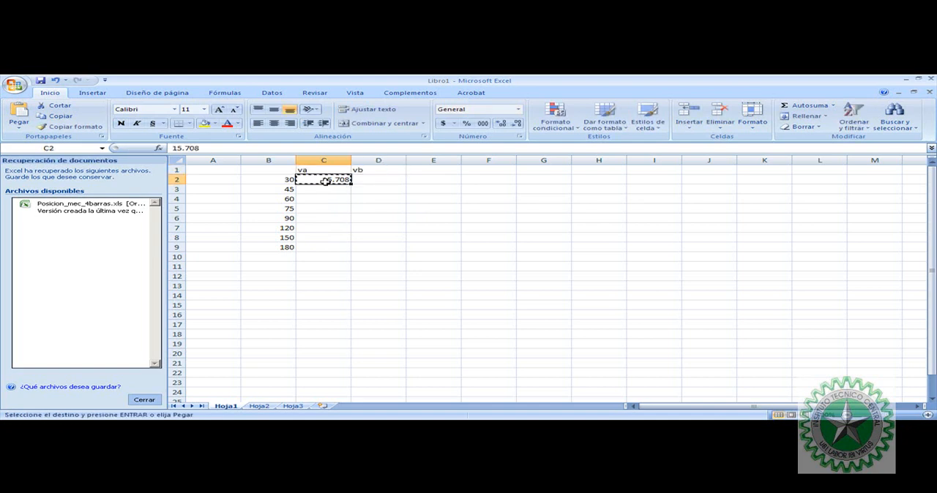
pyautogui.hotkey('shift', 'Down')
pyautogui.hotkey('shift', 'Down')
pyautogui.hotkey('shift', 'Down')
pyautogui.hotkey('shift', 'Down')
pyautogui.hotkey('shift', 'Down')
pyautogui.hotkey('shift', 'Down')
pyautogui.hotkey('shift', 'Down')
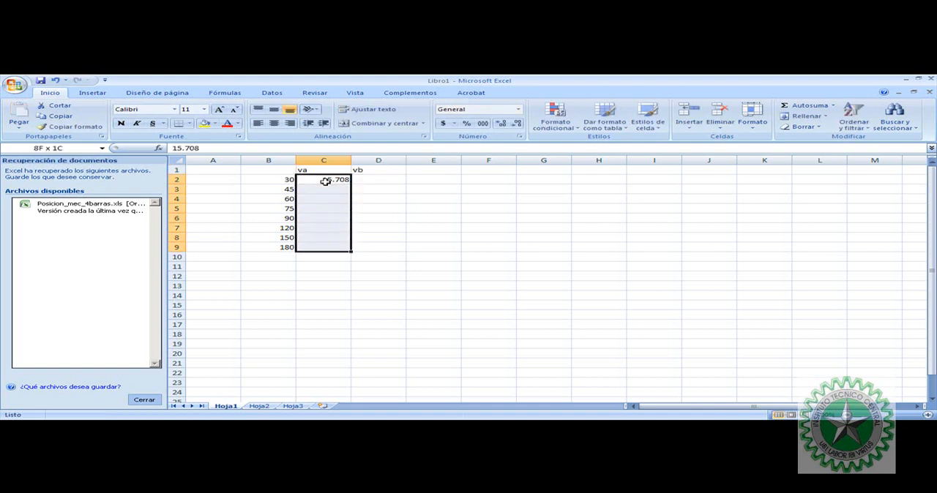
pyautogui.rightClick(325, 181)
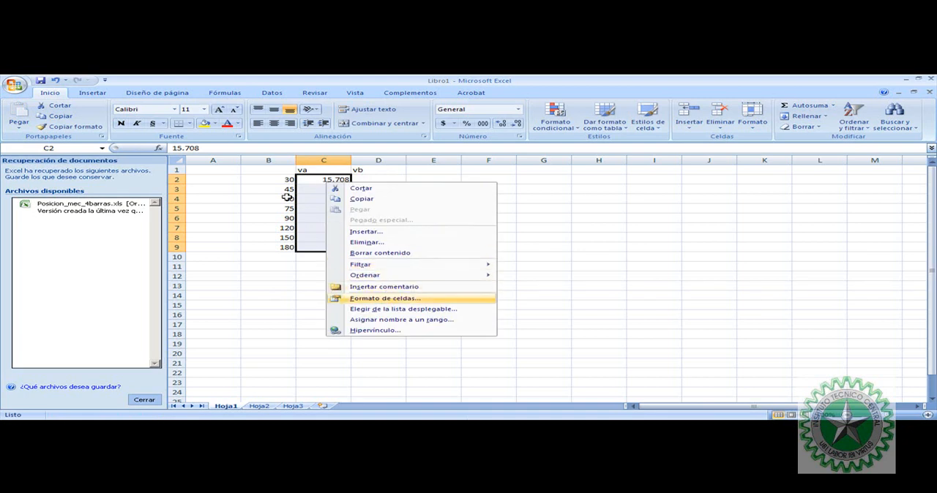
pyautogui.press('Return')
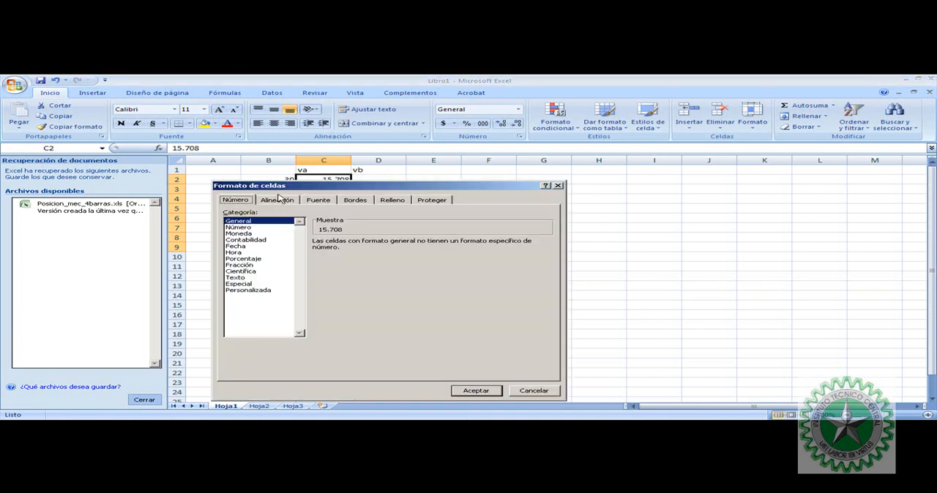
pyautogui.click(280, 200)
pyautogui.click(236, 302)
pyautogui.click(475, 391)
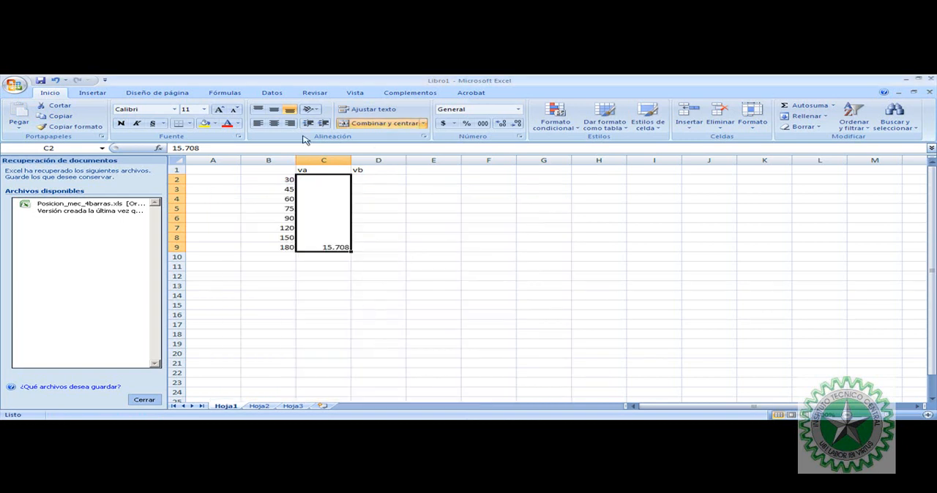
pyautogui.click(273, 123)
pyautogui.click(273, 109)
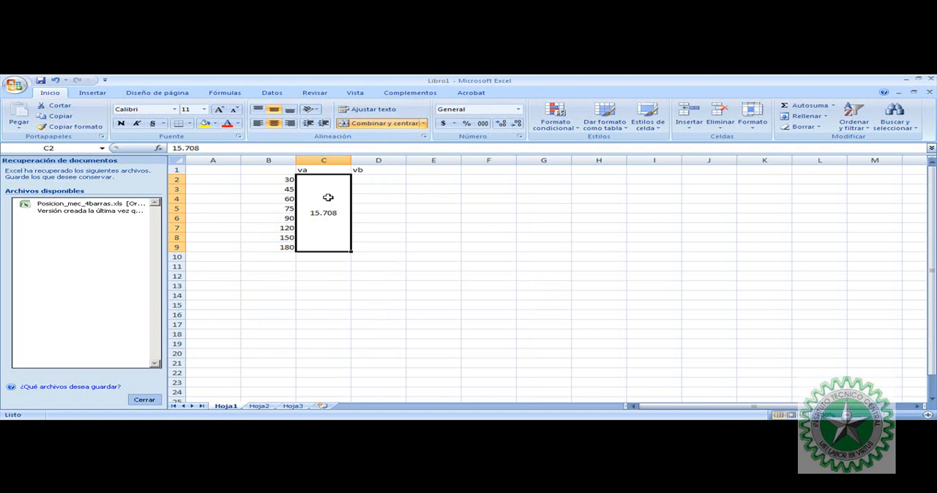
# Center the va and vb headings in C1 and D1
pyautogui.moveTo(330, 171); pyautogui.dragTo(369, 170)
pyautogui.click(273, 123)
pyautogui.click(386, 218)
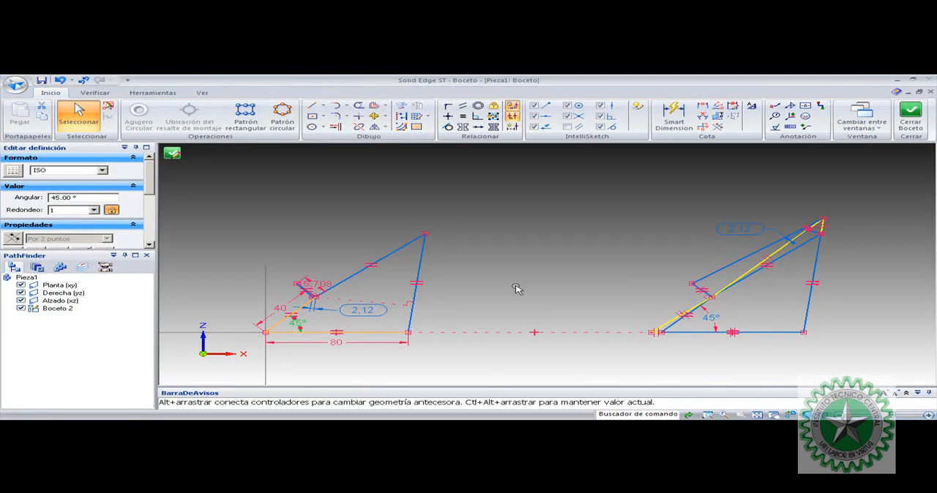
# Switch to the Solid Edge sketch and set the first linkage's crank angle to 30°
pyautogui.click(425, 313)
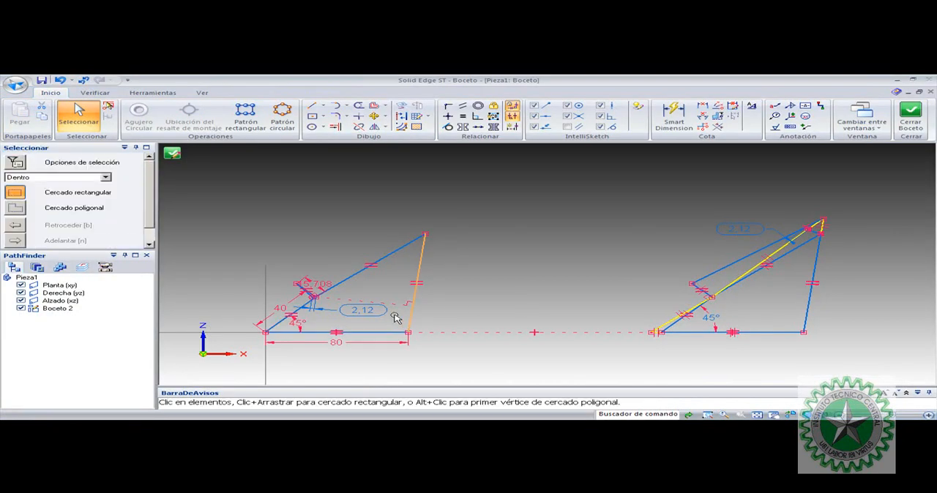
pyautogui.click(300, 325)
pyautogui.write('30')
pyautogui.press('Return')
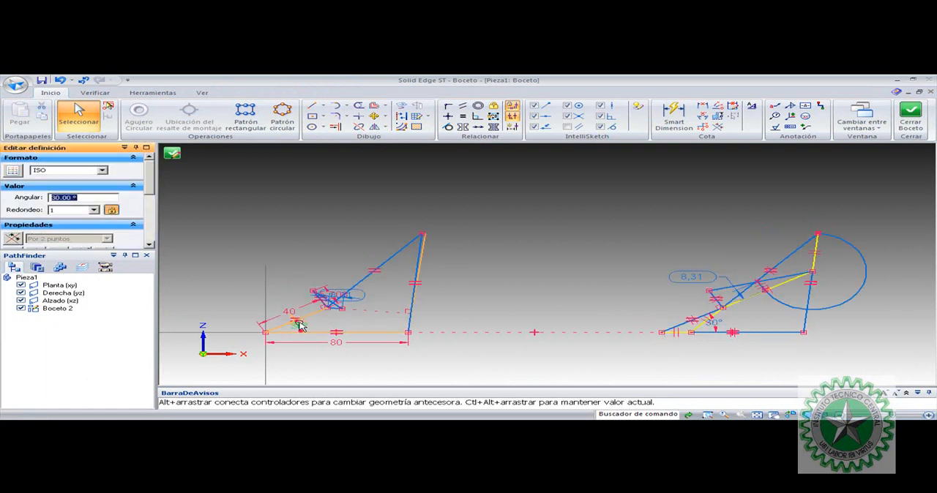
pyautogui.press('Escape')
pyautogui.scroll(2, 342, 301)
pyautogui.scroll(-3, 362, 306)
# Switch to the Excel table and enter 8.31 in D2 as the vb value for 30°
pyautogui.hotkey('alt', 'Tab')
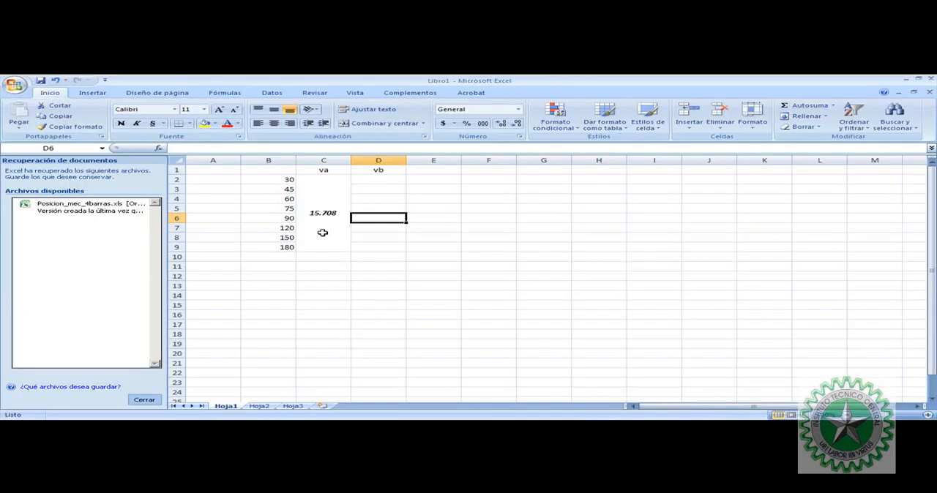
pyautogui.click(370, 180)
pyautogui.write('8.31')
pyautogui.press('Return')
# Set the crank angle to 45° in Solid Edge and enter 2.12 as its vb value in D3 of the Excel table
pyautogui.hotkey('alt', 'Tab')
pyautogui.click(327, 324)
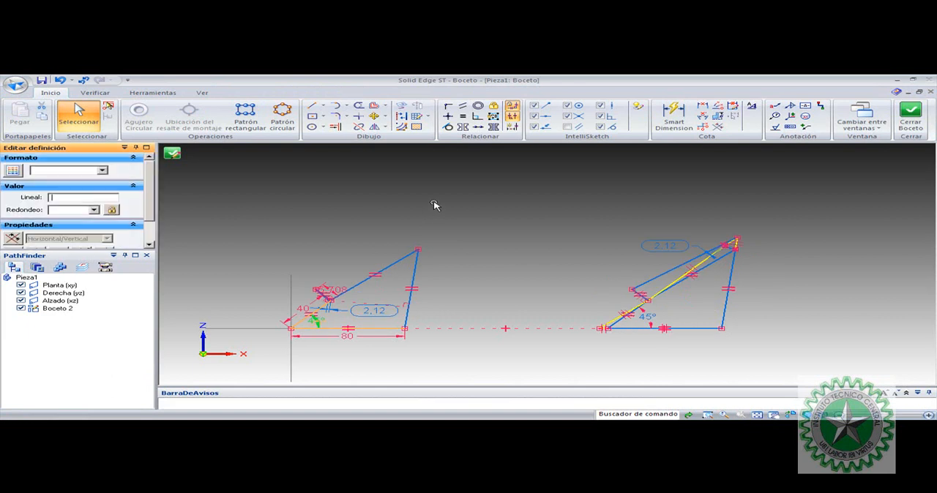
pyautogui.hotkey('alt', 'Tab')
pyautogui.write('2')
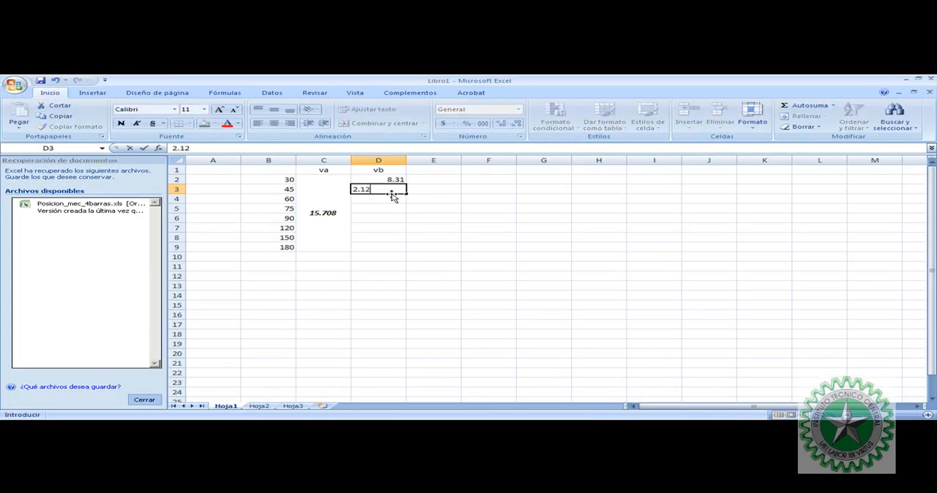
pyautogui.press('Return')
# Set the crank angle to 60° in Solid Edge and enter 8.71 as its vb value in D4 of the Excel table
pyautogui.hotkey('alt', 'Tab')
pyautogui.click(371, 312)
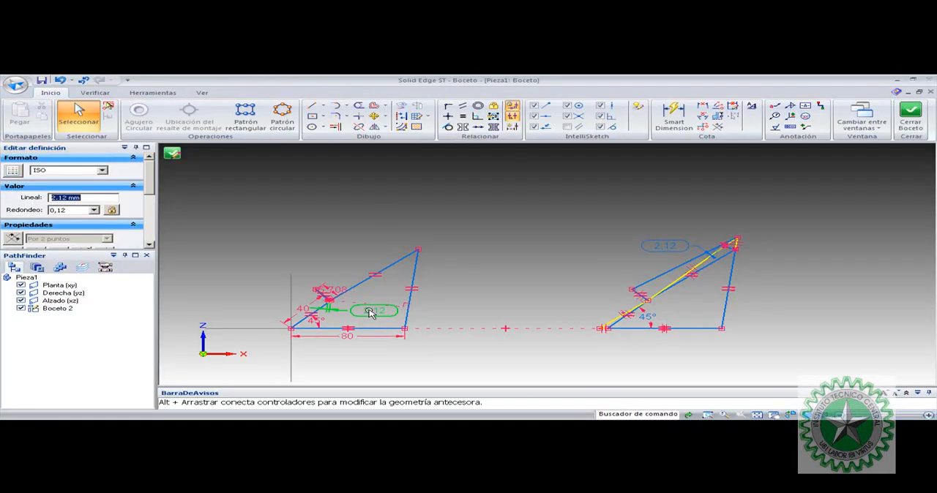
pyautogui.click(320, 321)
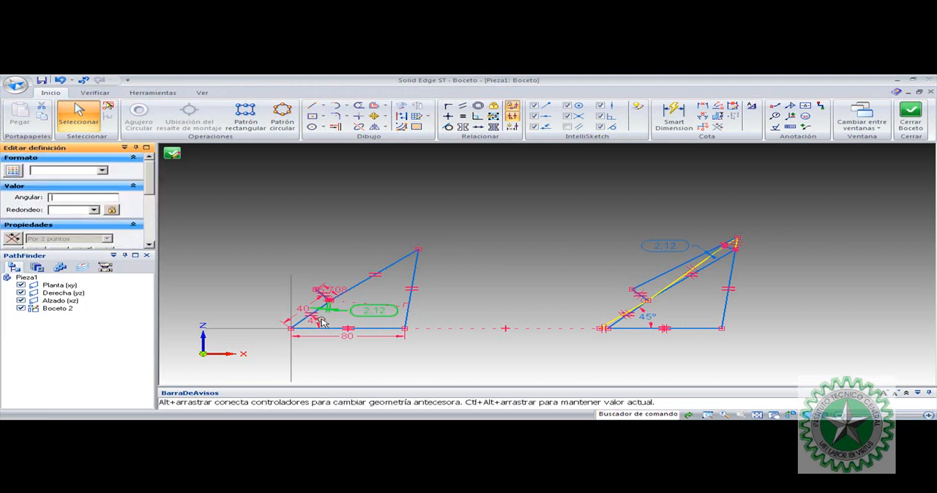
pyautogui.hotkey('alt', 'Tab')
pyautogui.write('8.71')
pyautogui.press('Return')
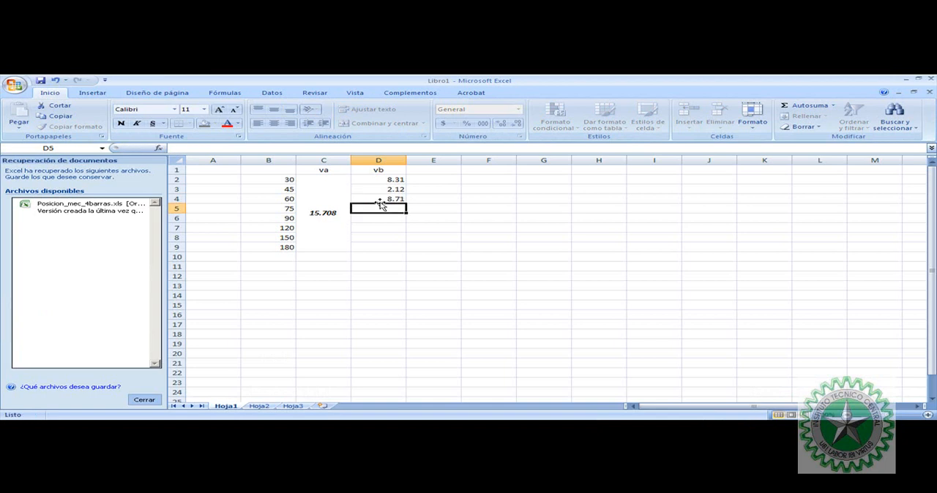
# Switch to the Solid Edge sketch and set the crank angle to 75°
pyautogui.hotkey('alt', 'Tab')
pyautogui.click(319, 322)
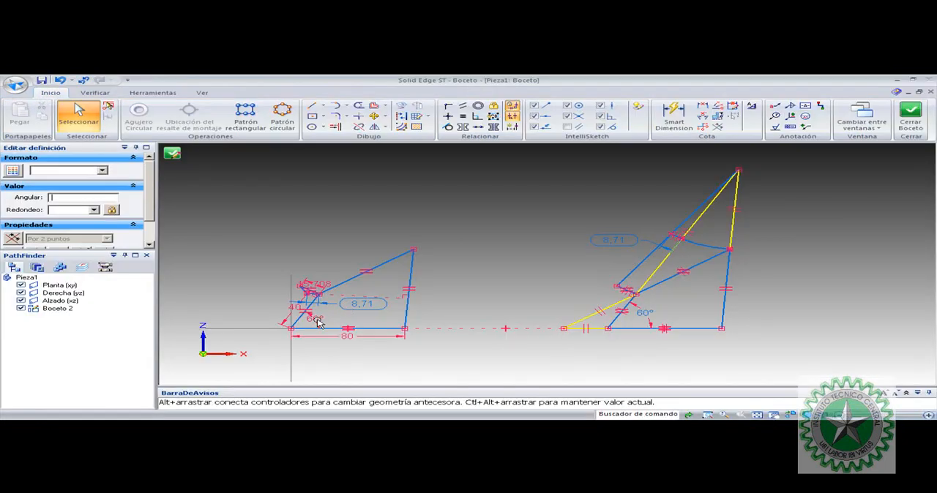
pyautogui.write('75')
pyautogui.press('Return')
pyautogui.click(380, 241)
# Switch to the Excel table and enter 12.61 in D5 as the vb value for 75°
pyautogui.hotkey('alt', 'Tab')
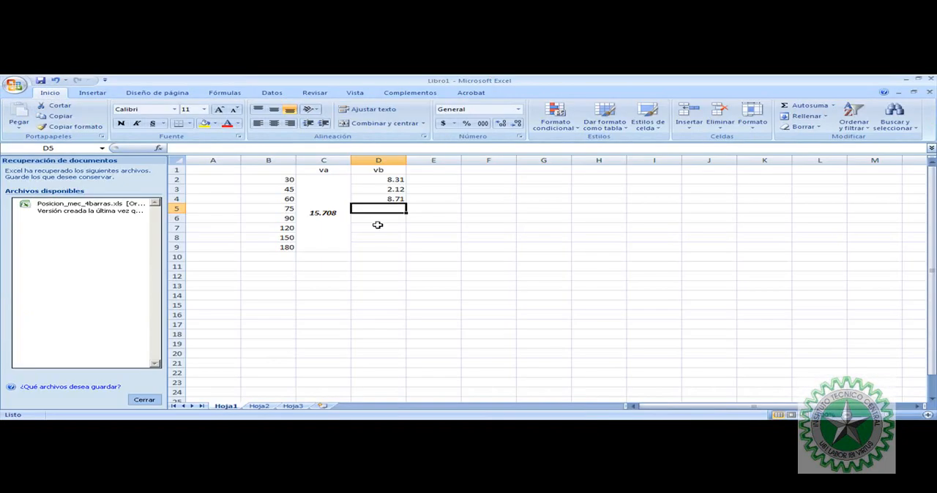
pyautogui.write('12.61')
pyautogui.press('Return')
# Set the crank angle to 90° in Solid Edge and enter 14.76 as its vb value in D6 of the Excel table
pyautogui.hotkey('alt', 'Tab')
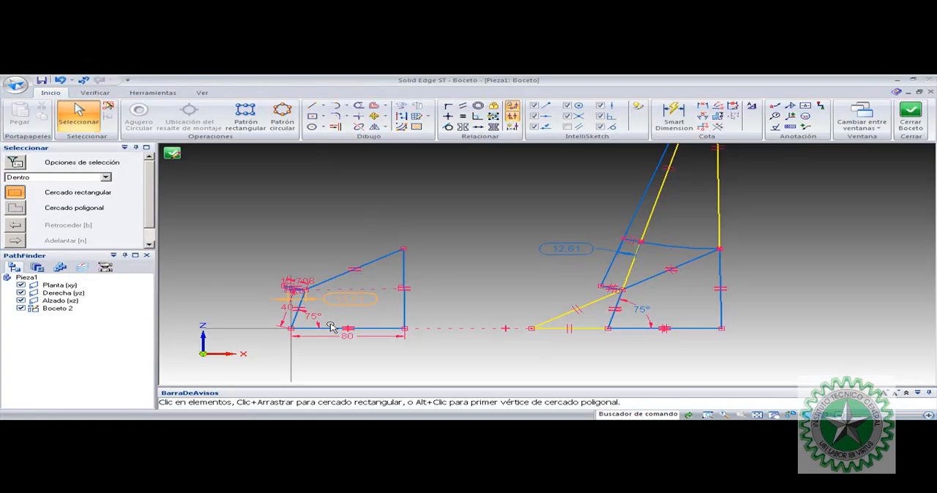
pyautogui.click(316, 319)
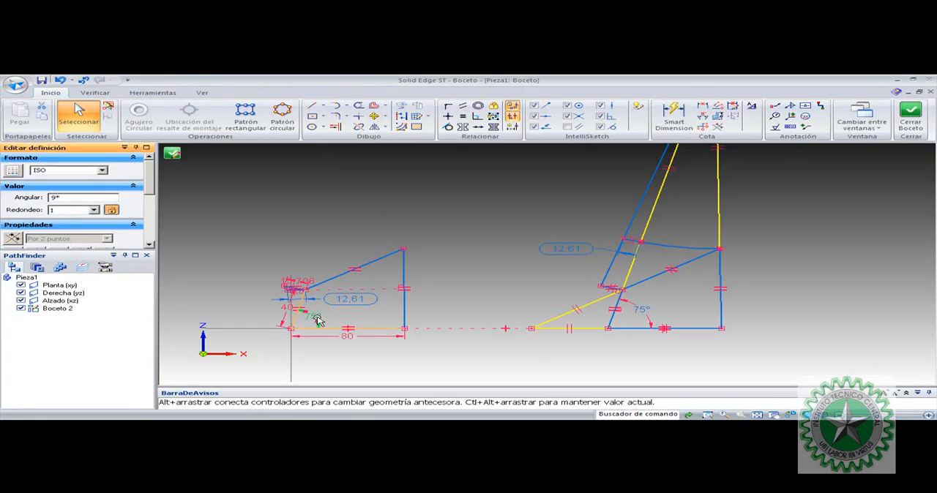
pyautogui.press('Escape')
pyautogui.hotkey('alt', 'Tab')
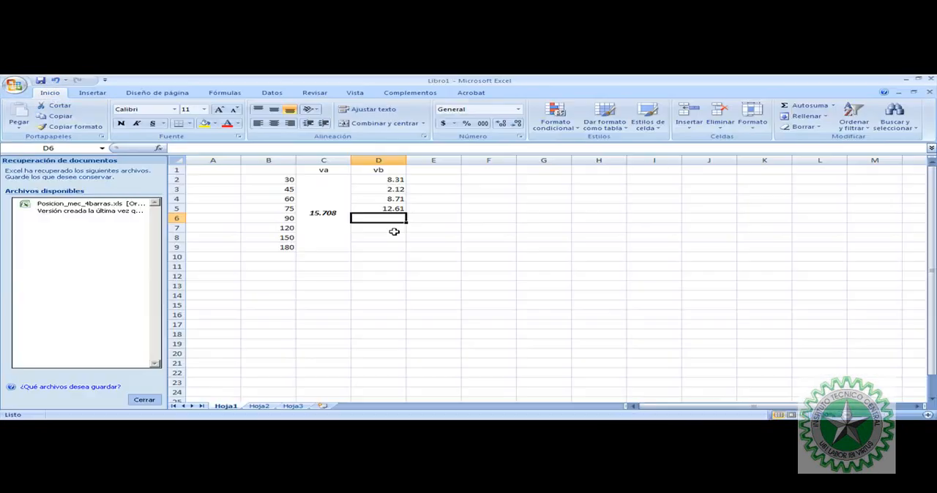
pyautogui.write('14.7')
# Switch to the Solid Edge sketch and set the crank angle to 120°
pyautogui.hotkey('alt', 'Tab')
pyautogui.click(314, 318)
pyautogui.write('120')
pyautogui.press('Return')
pyautogui.click(390, 240)
pyautogui.hotkey('alt', 'Tab')
pyautogui.hotkey('alt', 'Tab')
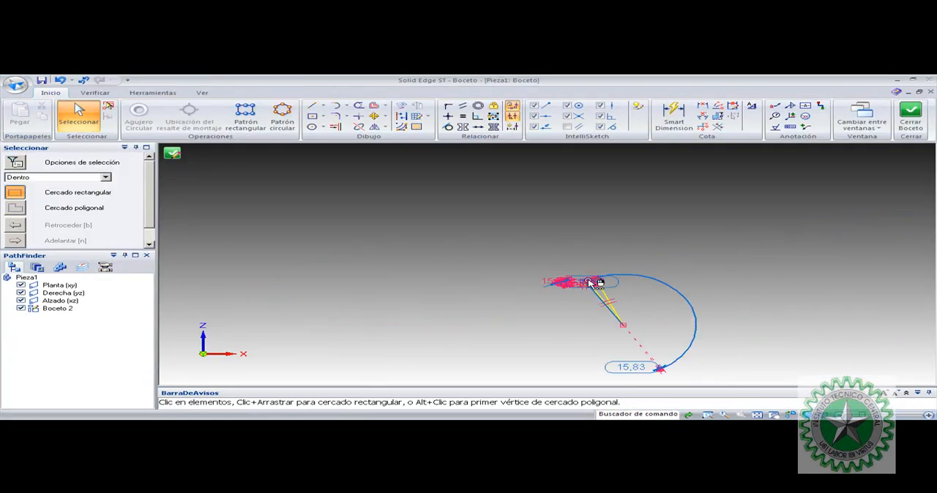
pyautogui.scroll(10, 593, 290)
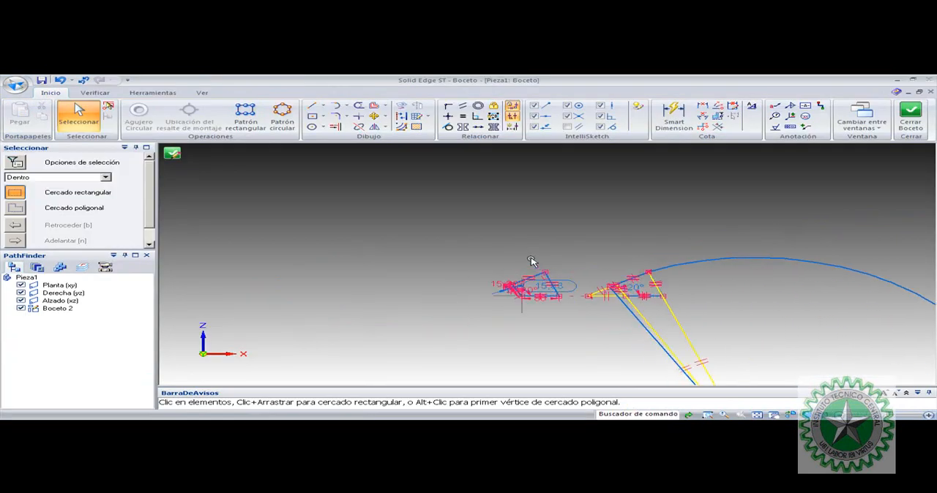
# Switch to the Excel table and enter 15.83 in D7 as the vb value for 120°
pyautogui.hotkey('alt', 'Tab')
pyautogui.write('15.83')
pyautogui.press('Return')
# Switch to the Solid Edge sketch and set the crank angle to 150°
pyautogui.hotkey('alt', 'Tab')
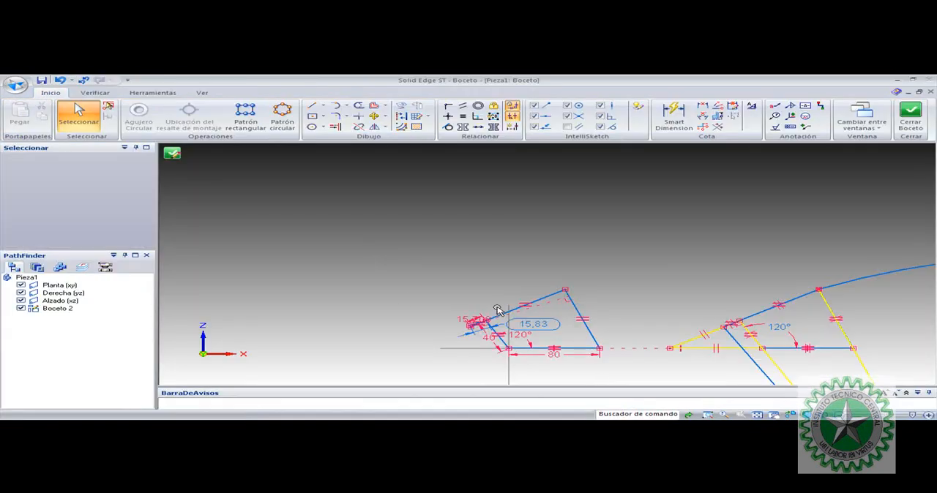
pyautogui.click(524, 327)
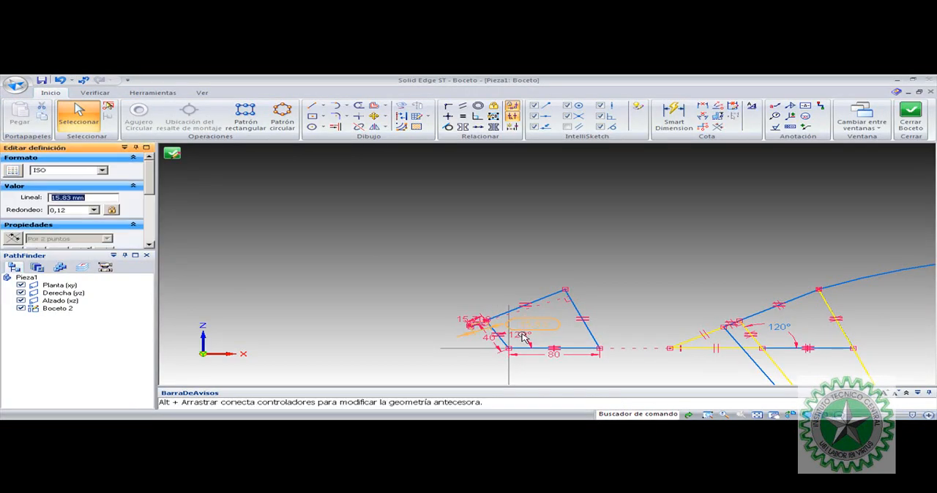
pyautogui.click(522, 338)
pyautogui.write('150')
pyautogui.press('Return')
pyautogui.click(557, 234)
pyautogui.scroll(-4, 581, 236)
# Switch to the Excel table and enter 14.07 in D8 as the vb value for 150°
pyautogui.hotkey('alt', 'Tab')
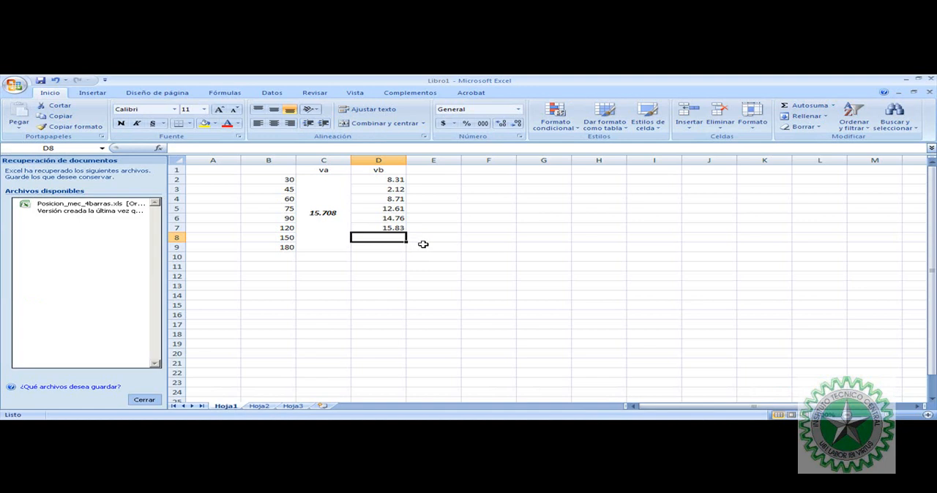
pyautogui.write('14.07')
pyautogui.press('Return')
# Clear the 180 angle entry from B9
pyautogui.press('Left')
pyautogui.press('Left')
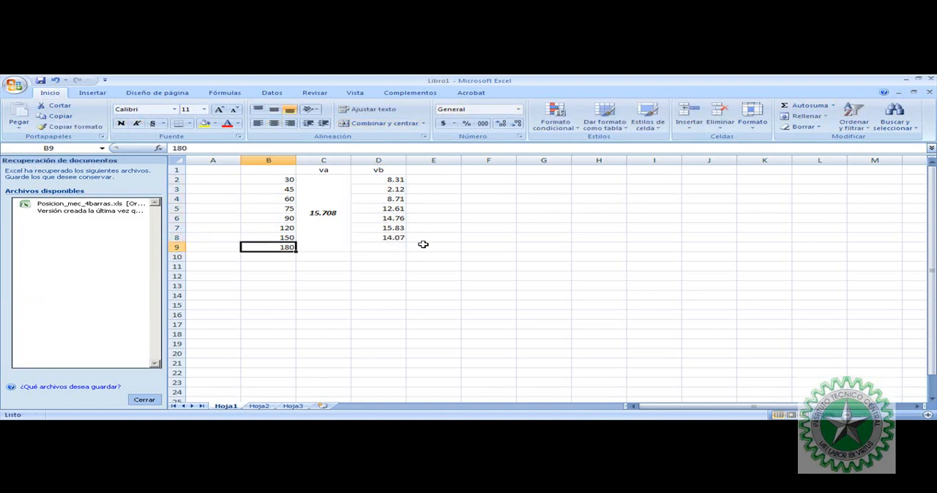
pyautogui.press('Right')
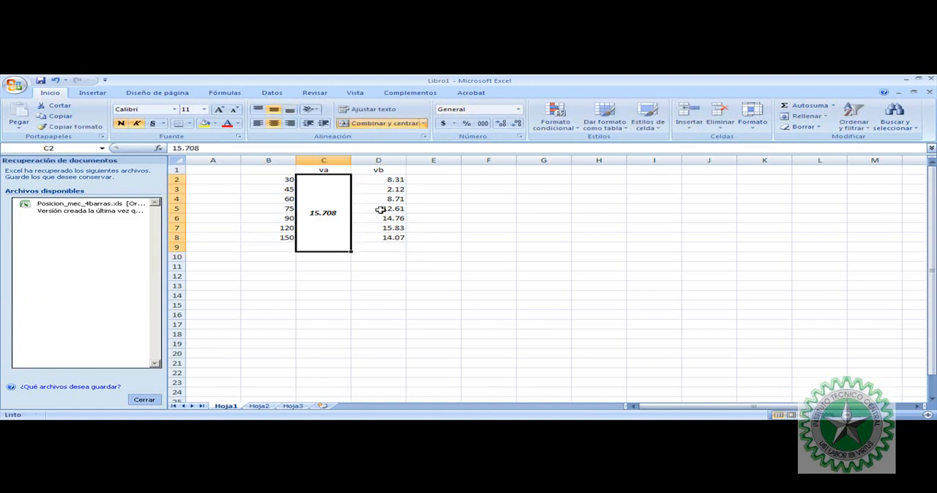
# Center the vb values in D2 to D8
pyautogui.moveTo(380, 180); pyautogui.dragTo(376, 236)
pyautogui.click(275, 123)
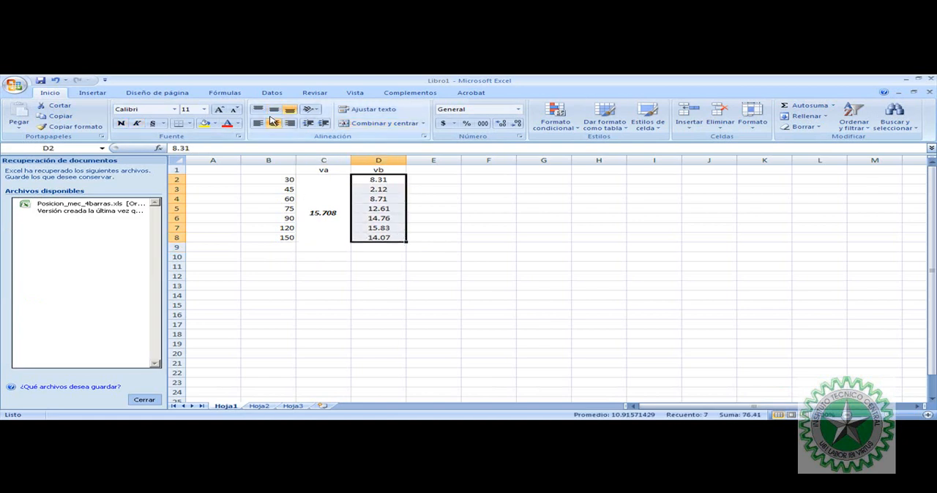
pyautogui.click(569, 275)
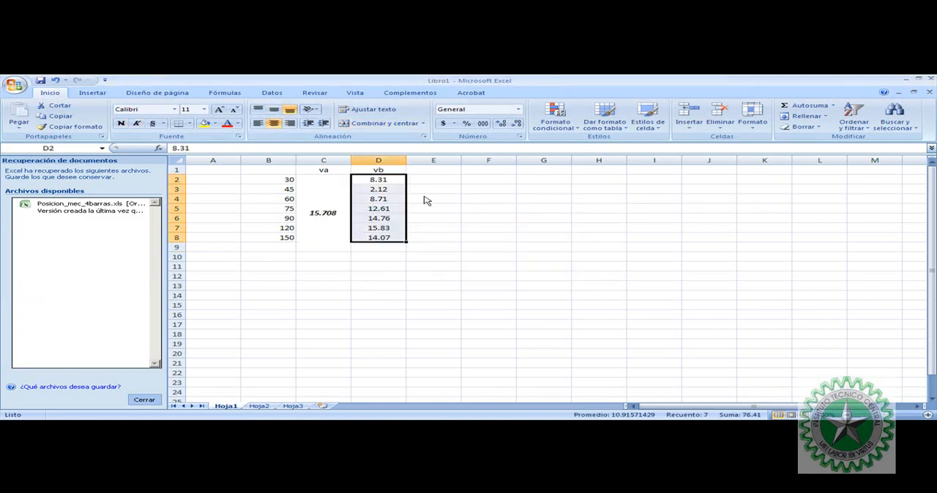